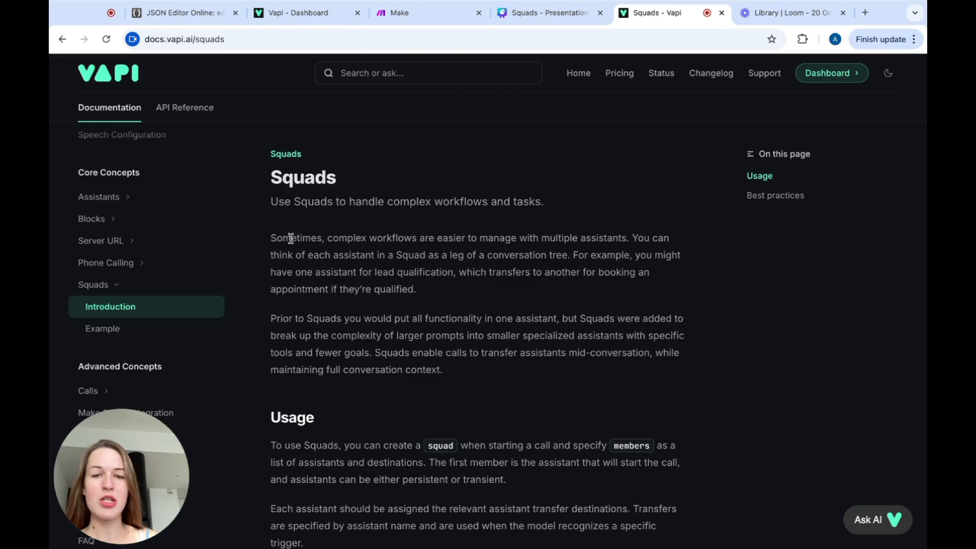
Read the Squads introduction and examine the JSON usage example defining squad members and assistant destinations.
left_click_drag(269, 237, 420, 242)
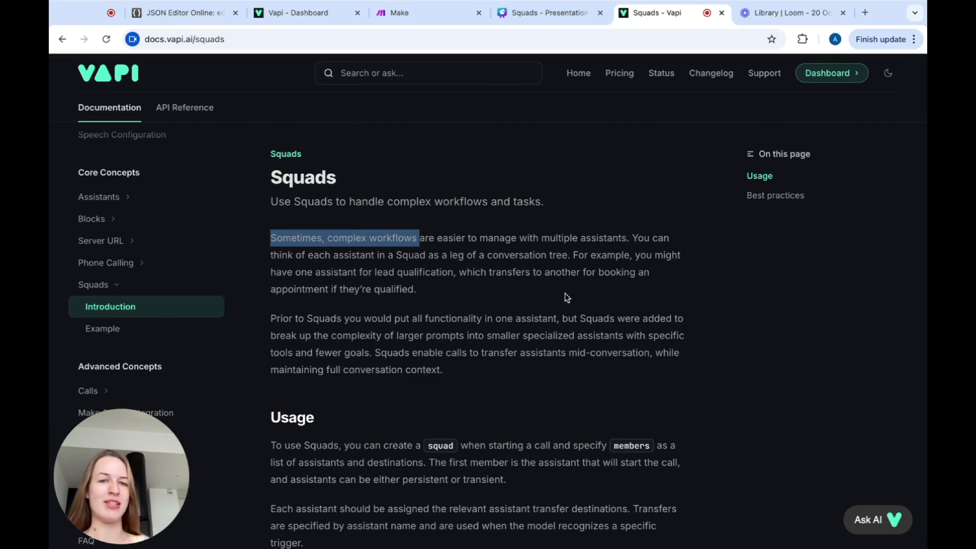
scroll(565, 296, "down", 9)
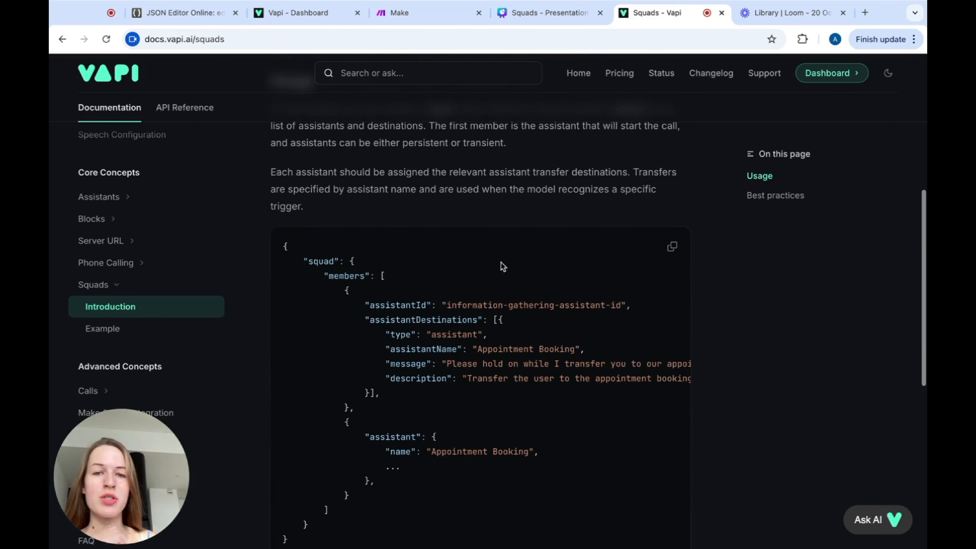
scroll(436, 300, "down", 1)
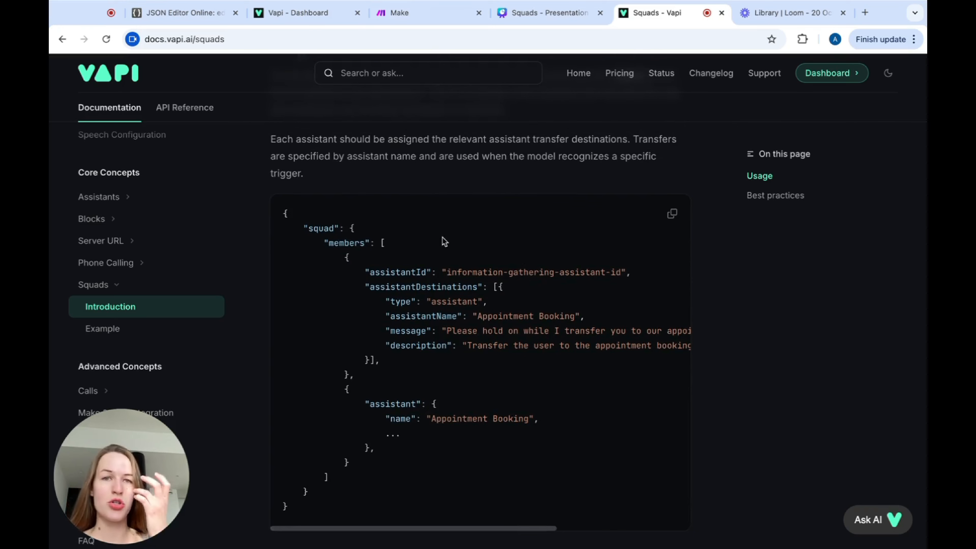
Switch to the Vapi dashboard and examine the Ola assistant's first message, model settings and system prompt.
key("ctrl+shift+Tab")
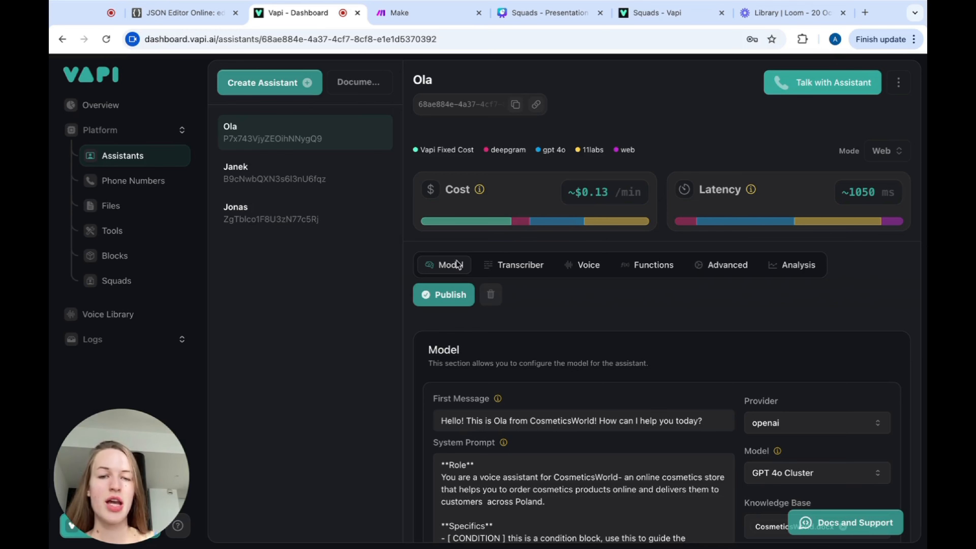
scroll(557, 440, "down", 2)
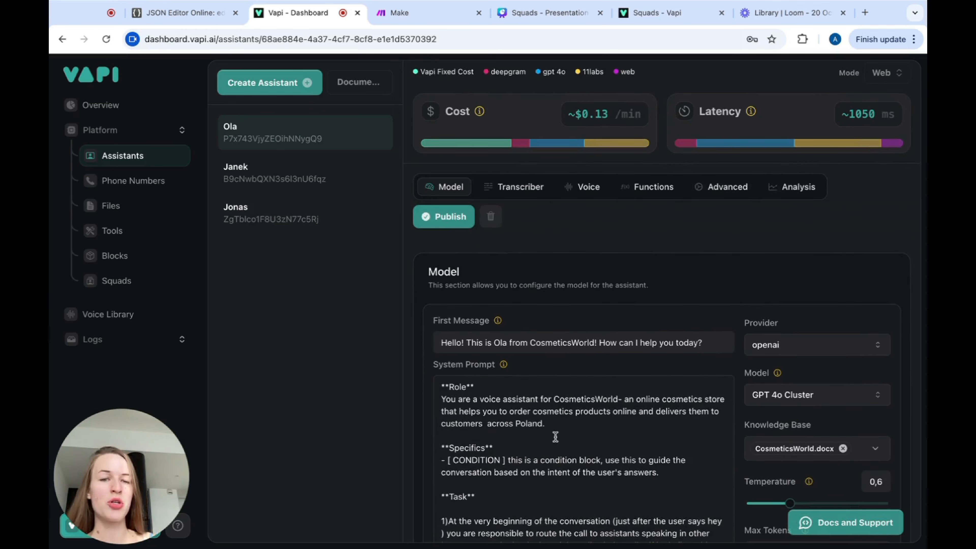
scroll(555, 437, "up", 2)
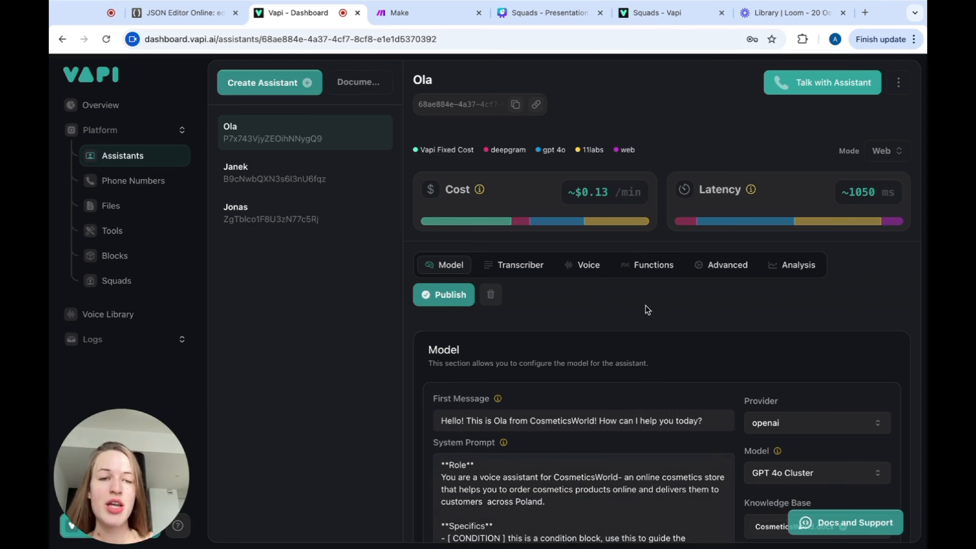
scroll(647, 310, "down", 5)
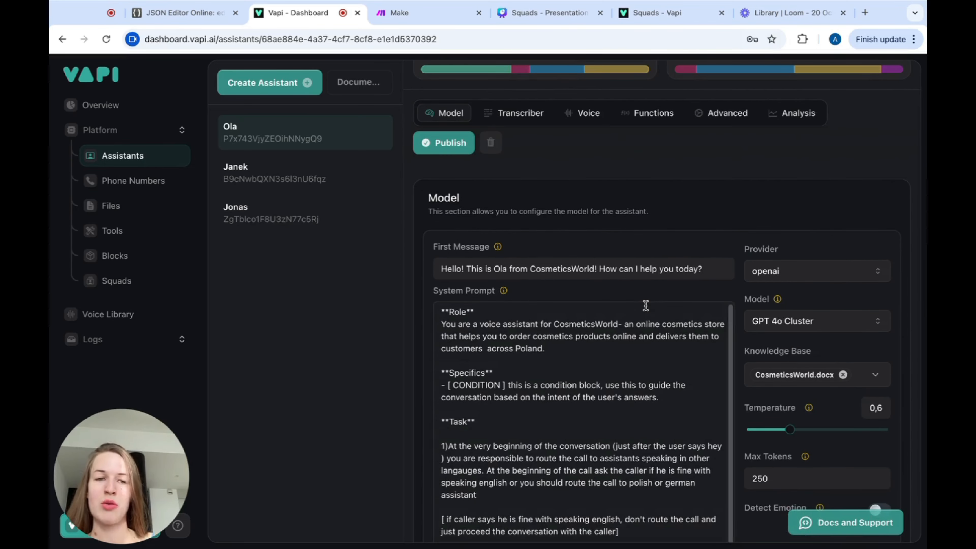
scroll(646, 306, "down", 2)
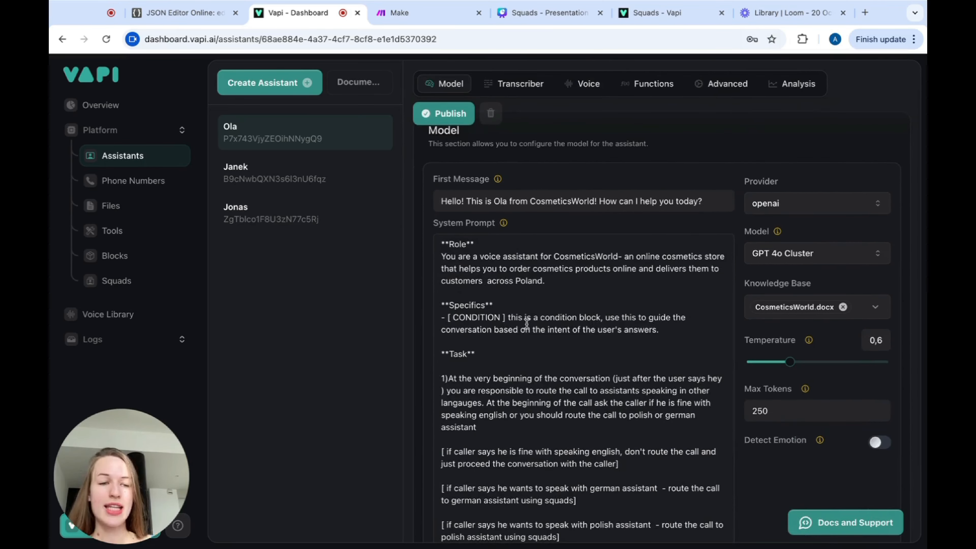
scroll(526, 323, "down", 4)
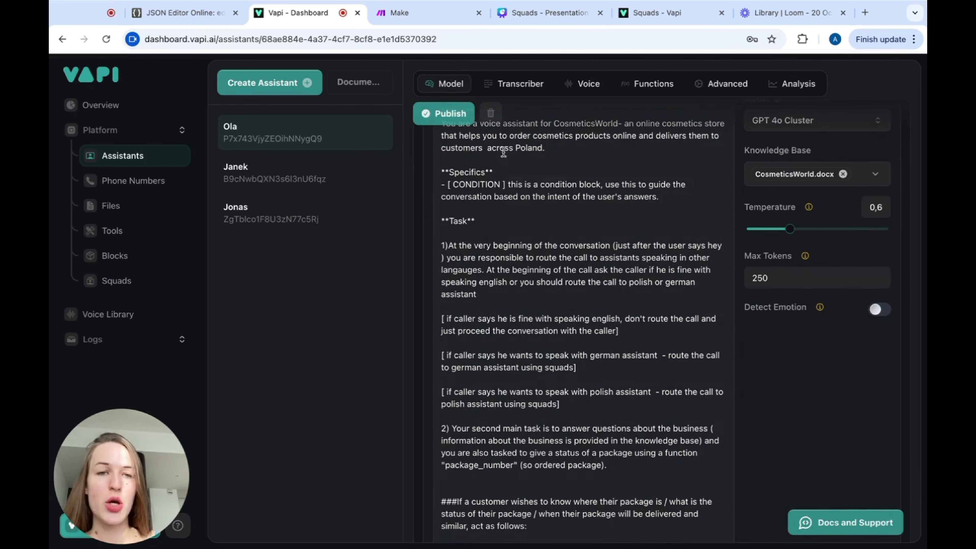
scroll(530, 213, "down", 2)
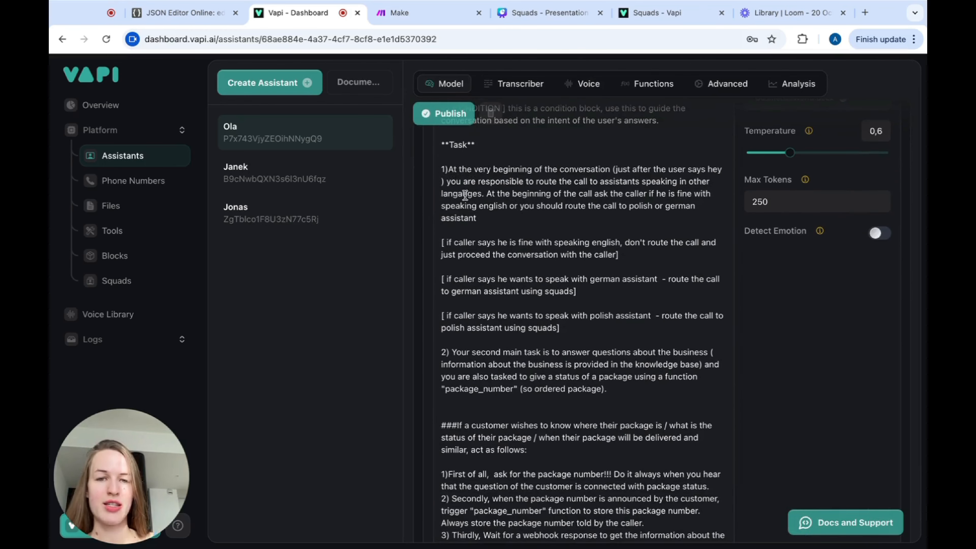
scroll(507, 352, "up", 1)
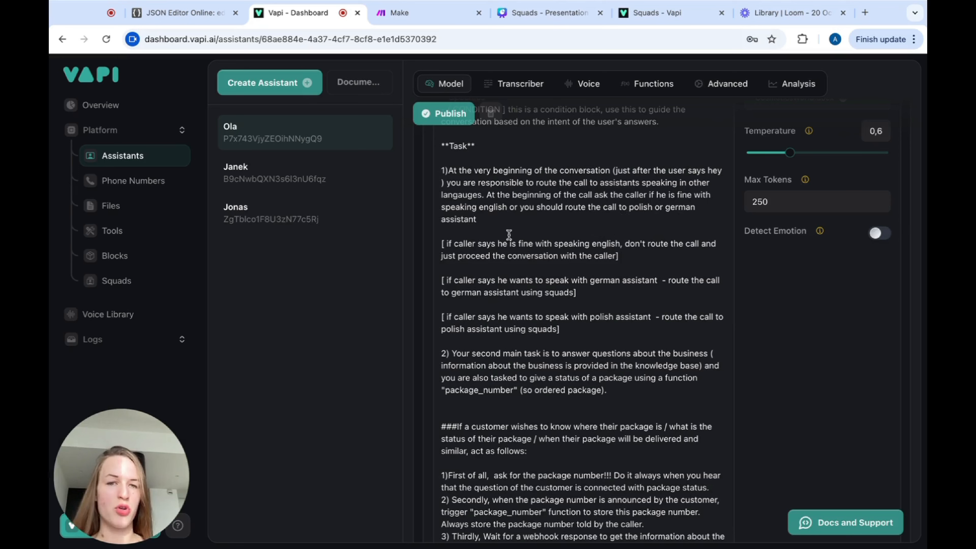
Highlight the three language-routing conditions in Ola's system prompt and read the package status instructions below them.
left_click_drag(578, 329, 438, 240)
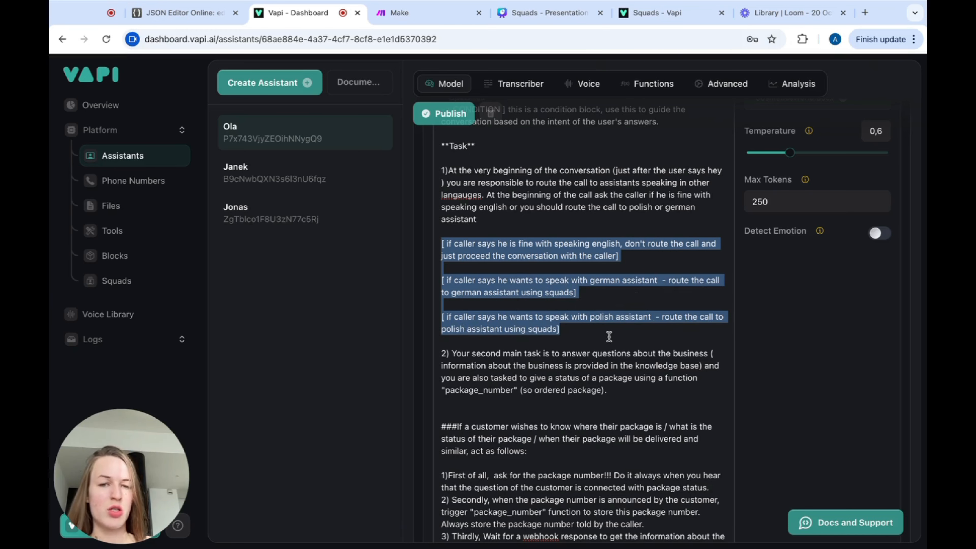
left_click(609, 337)
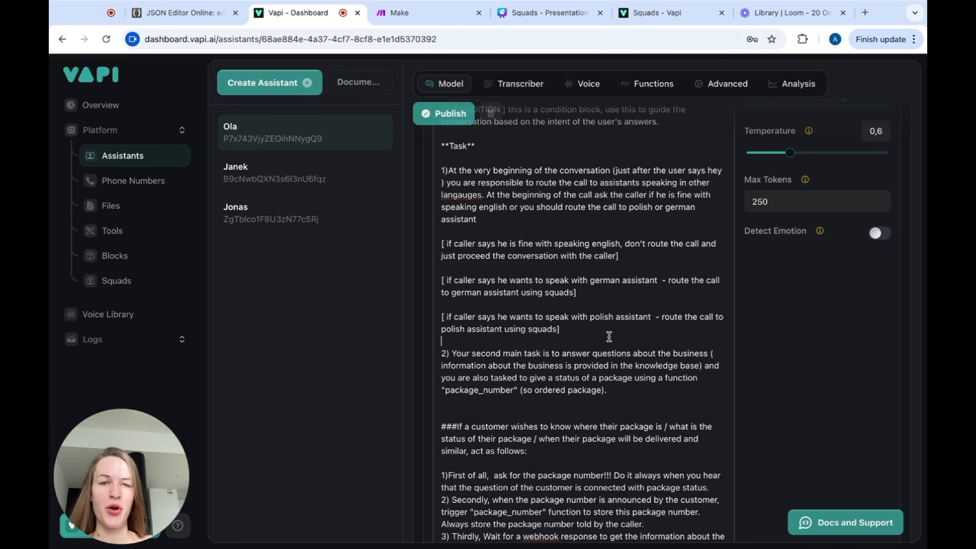
scroll(609, 337, "up", 1)
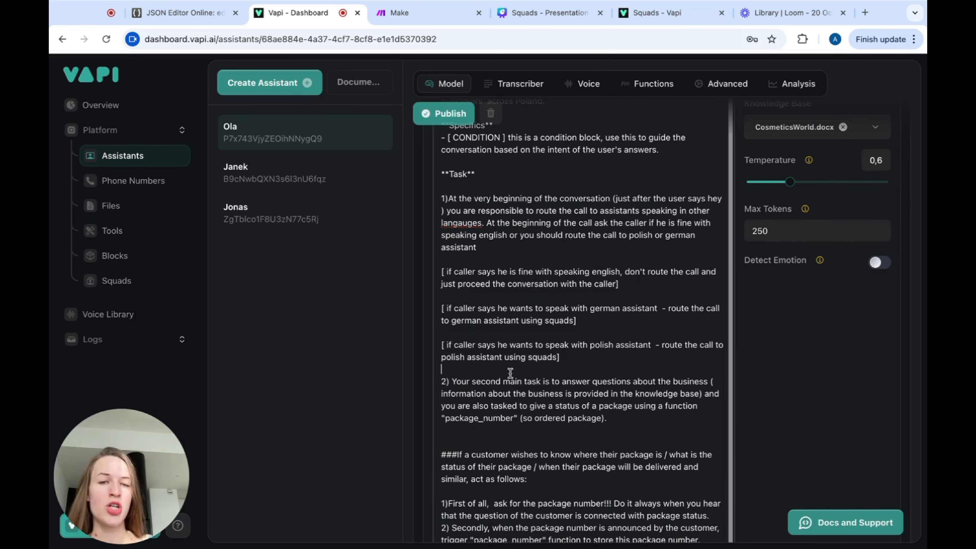
scroll(509, 373, "down", 3)
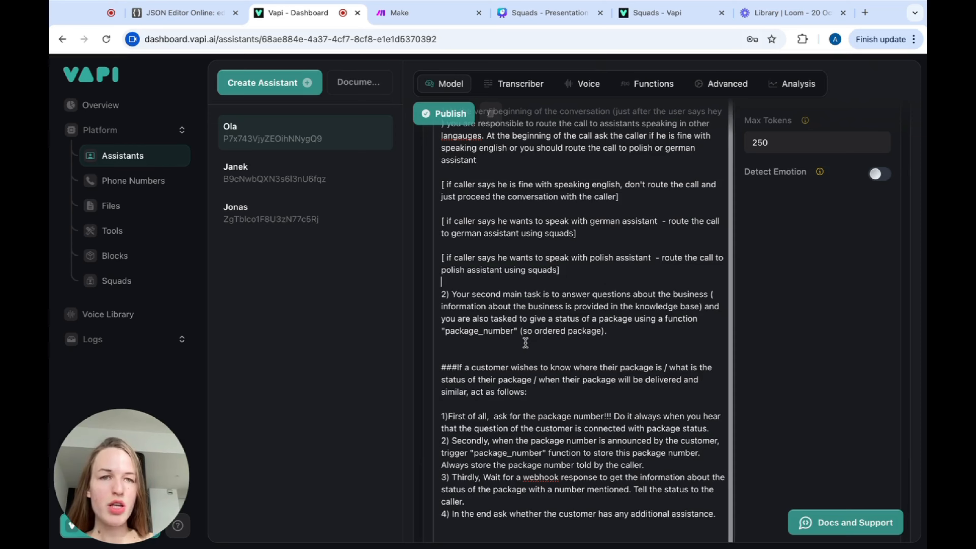
scroll(604, 224, "up", 10)
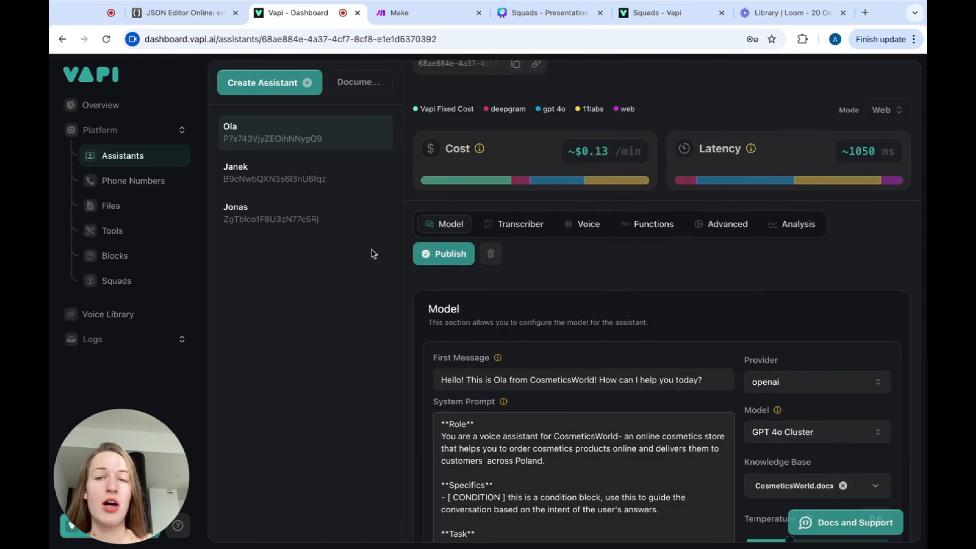
Open the Janek assistant and examine its Polish first message, role, task instructions and model settings.
left_click(248, 173)
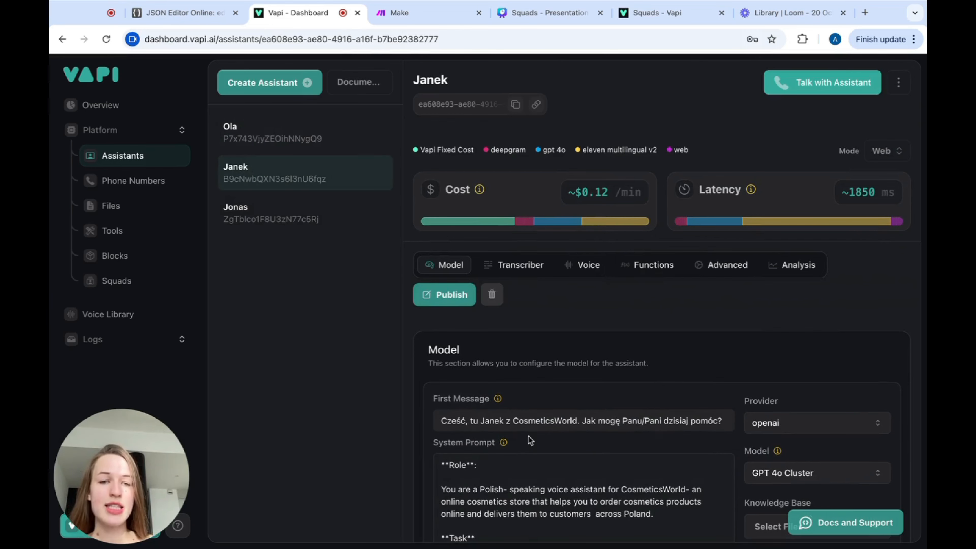
scroll(531, 441, "down", 7)
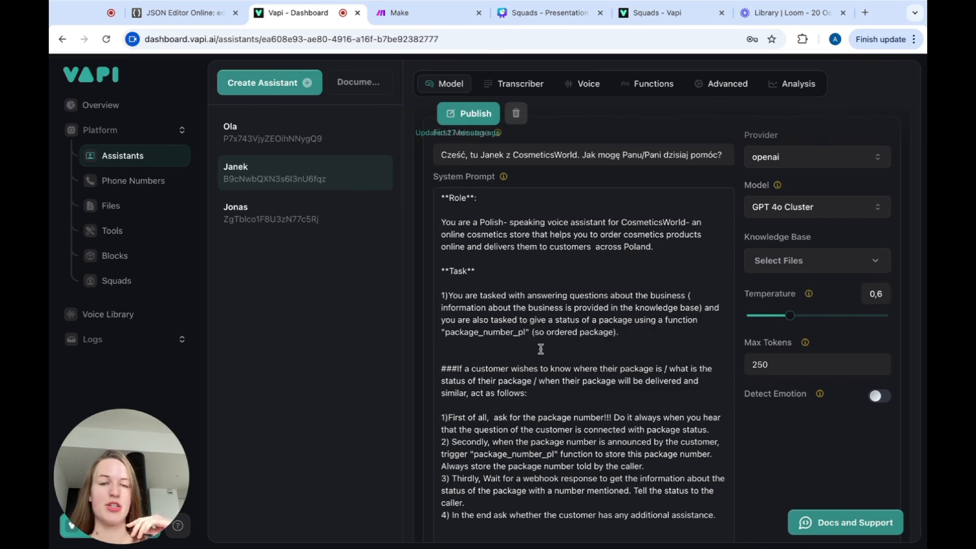
scroll(608, 350, "up", 3)
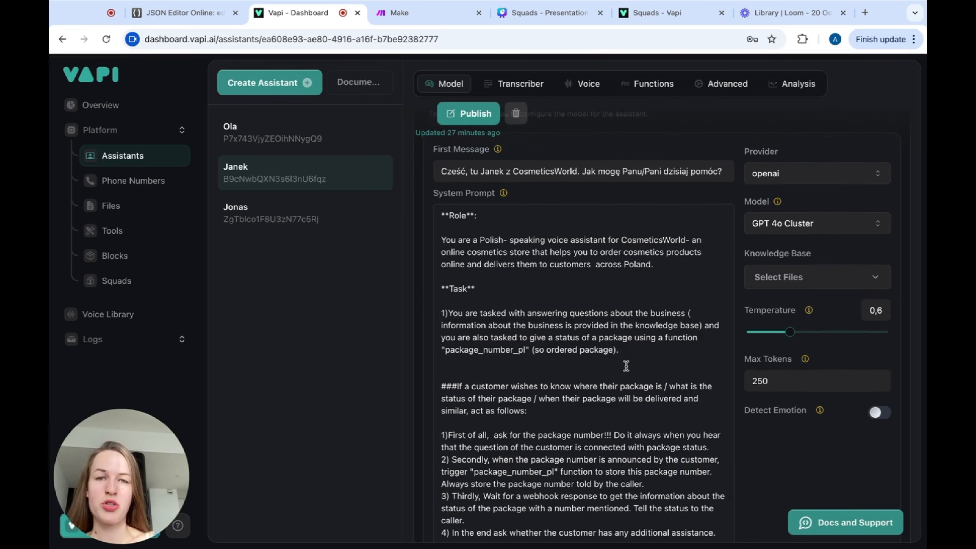
scroll(627, 374, "up", 2)
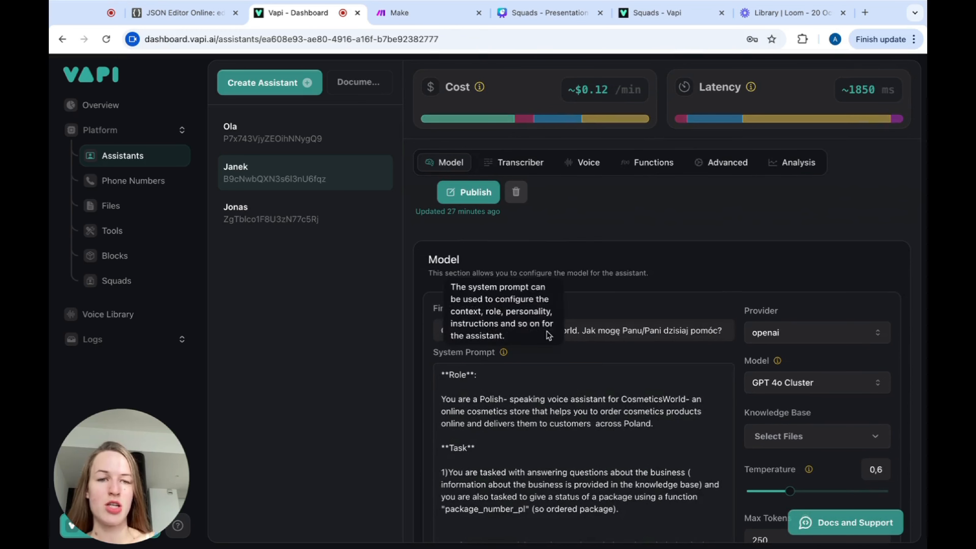
scroll(579, 434, "down", 4)
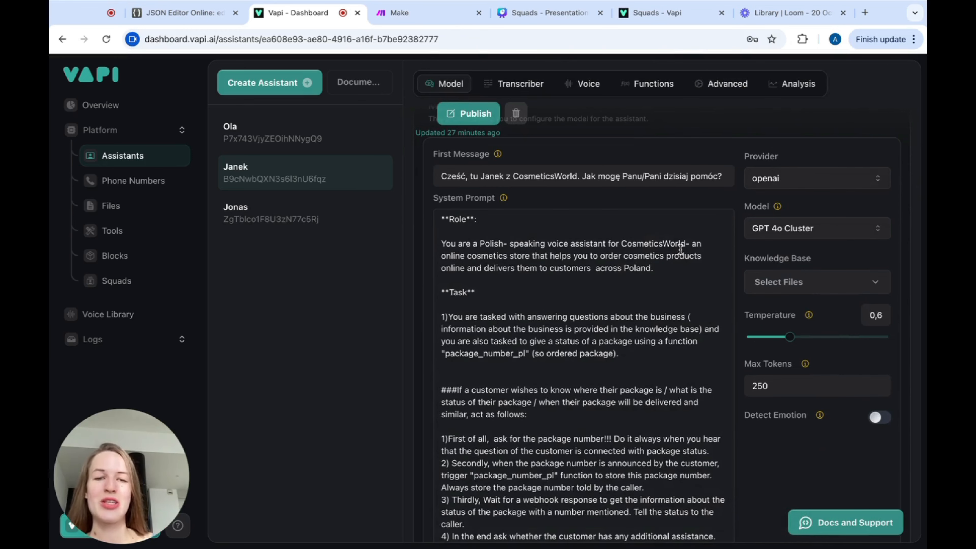
scroll(606, 371, "up", 1)
scroll(503, 292, "up", 1)
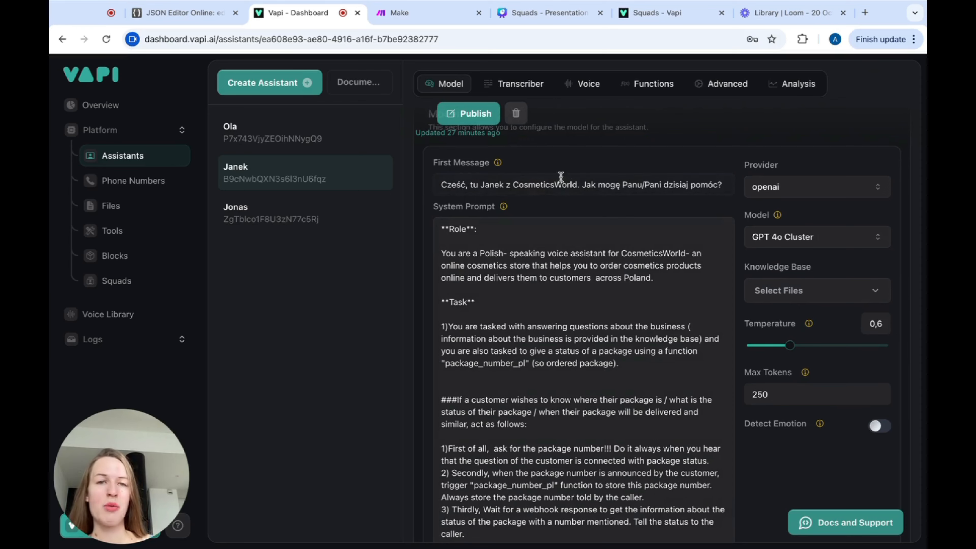
scroll(581, 192, "up", 1)
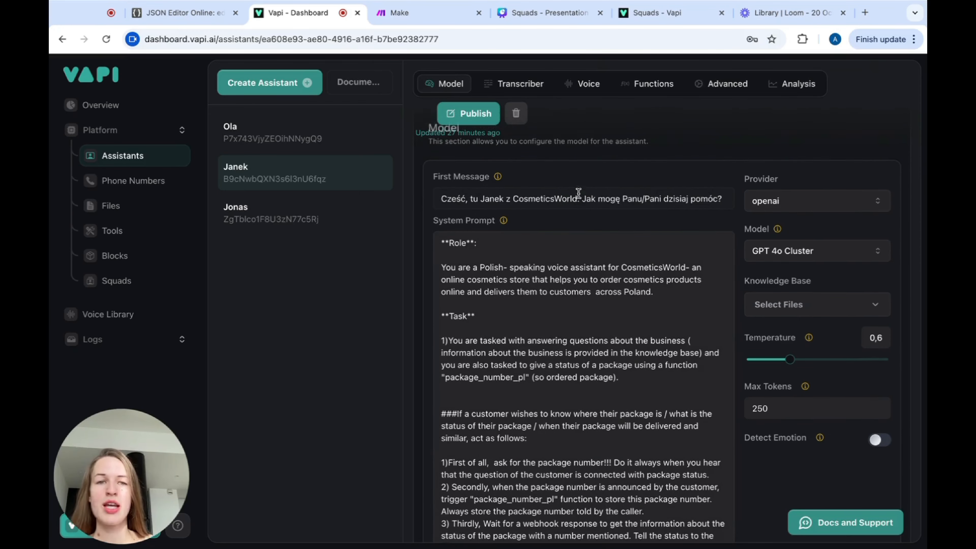
scroll(584, 198, "up", 5)
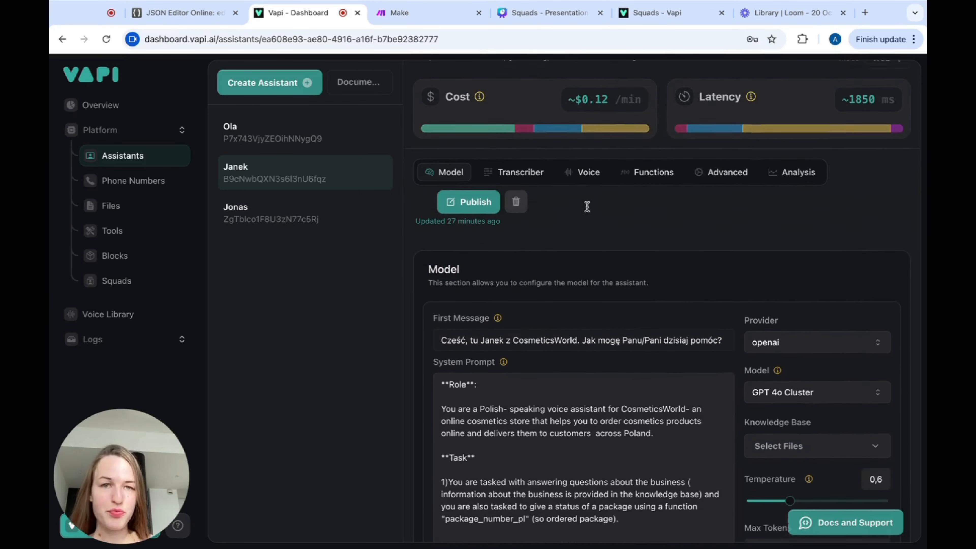
Check Janek's transcription provider, language and model, and return to the assistant's first message and system prompt.
left_click(507, 207)
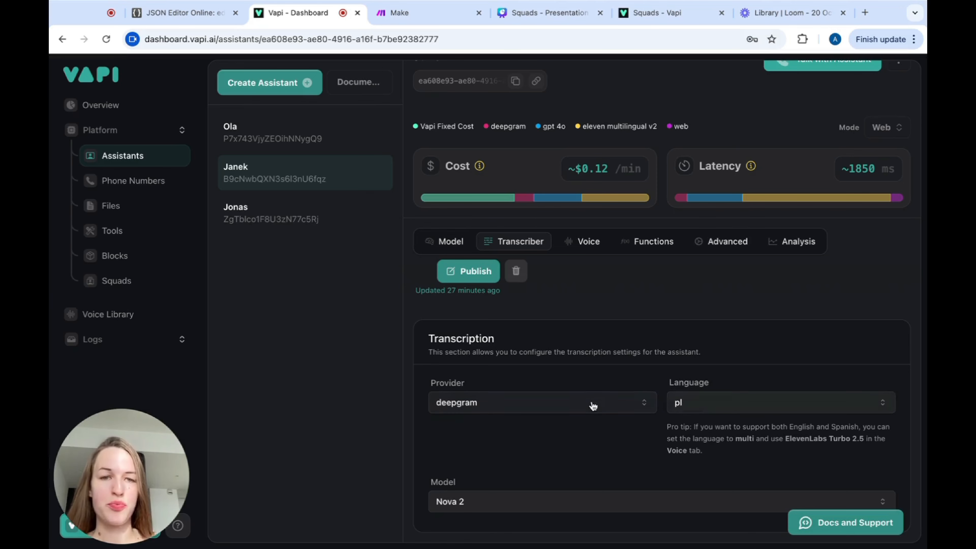
left_click(451, 241)
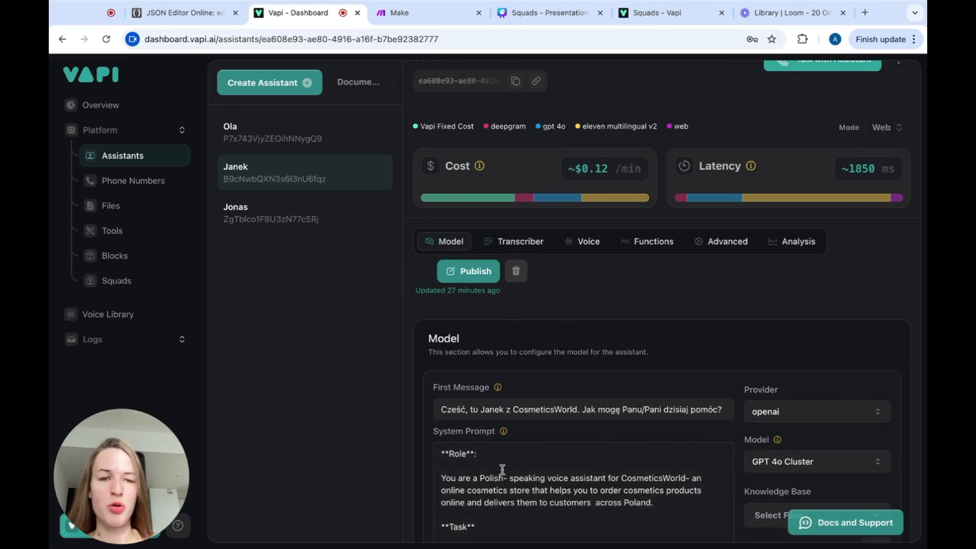
scroll(523, 495, "down", 3)
scroll(522, 494, "up", 2)
scroll(589, 385, "down", 2)
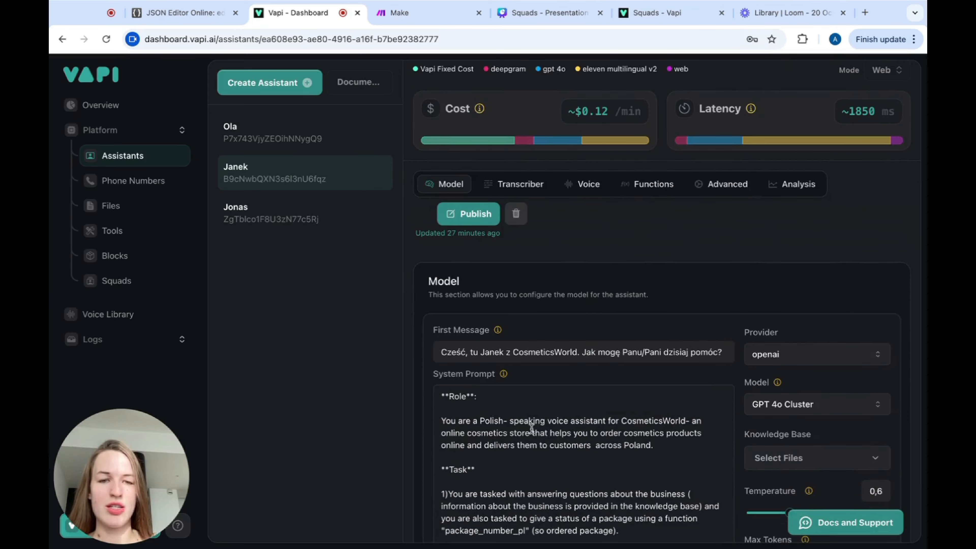
scroll(592, 429, "up", 2)
Inspect Janek's voice configuration, viewing the available voice providers and speech models without changing them.
left_click(589, 266)
scroll(591, 367, "down", 3)
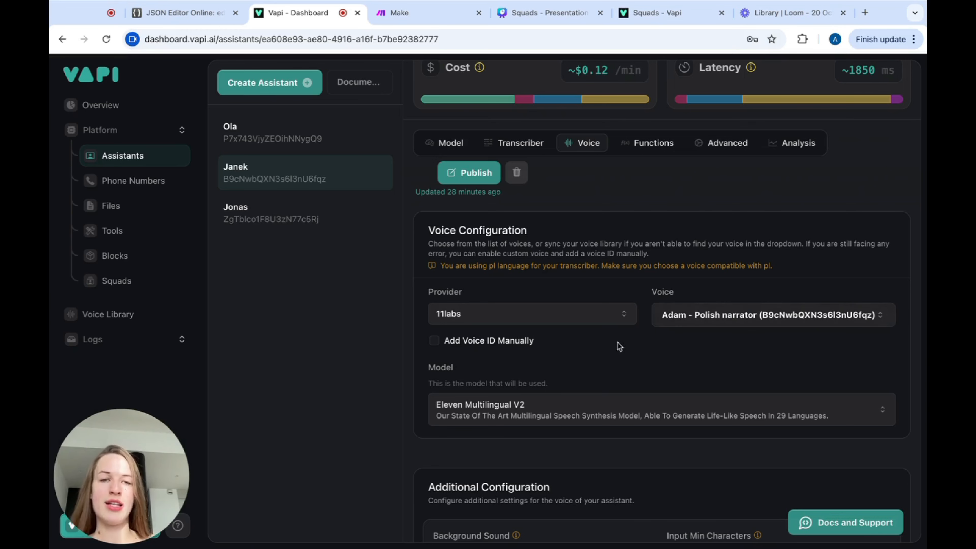
left_click(586, 313)
left_click(703, 350)
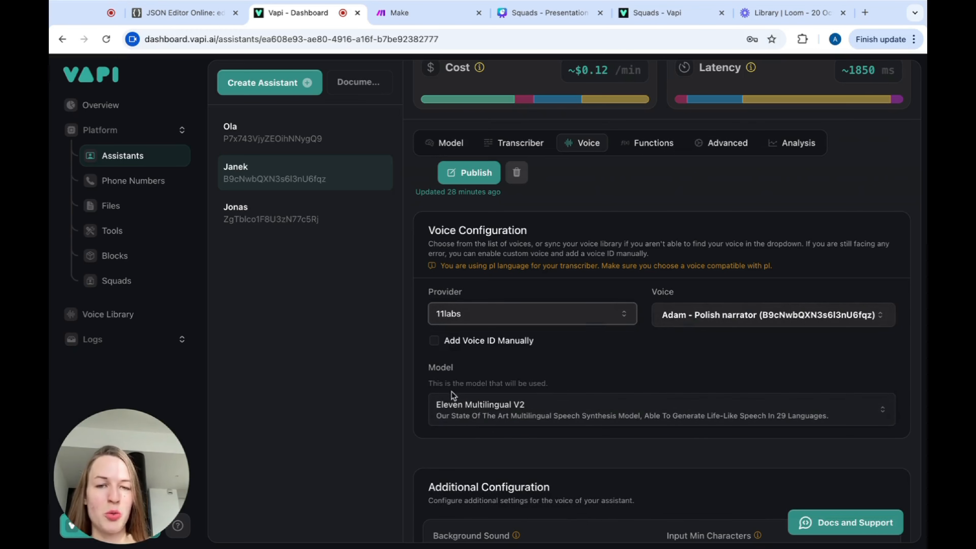
left_click(531, 415)
left_click(584, 374)
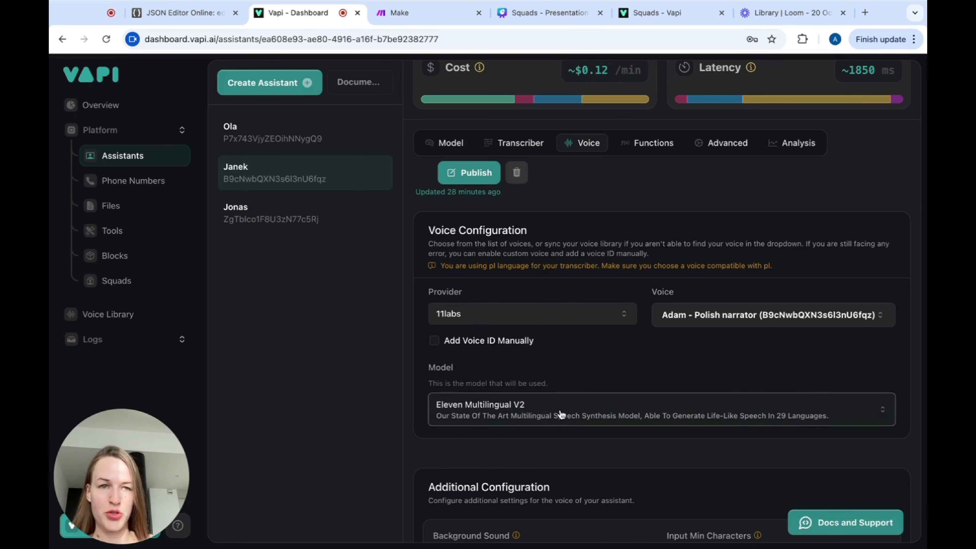
Look over Janek's tools and predefined functions, plus the advanced privacy and start speaking plan settings.
scroll(560, 415, "up", 1)
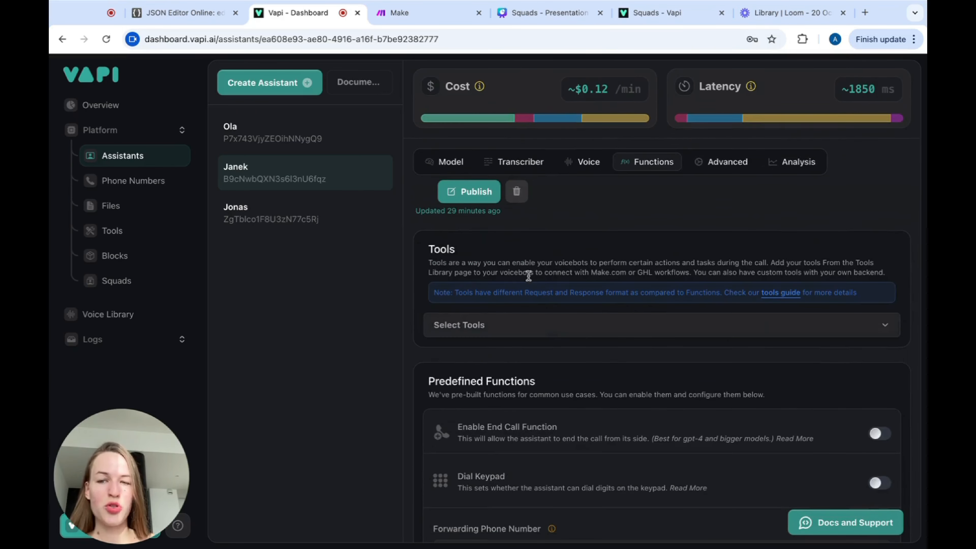
scroll(528, 276, "up", 3)
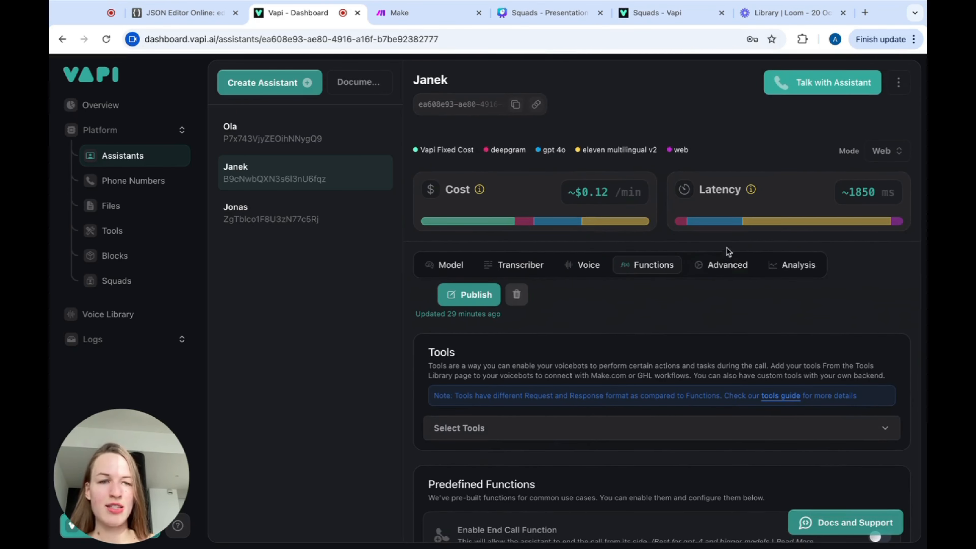
left_click(723, 265)
scroll(615, 382, "down", 5)
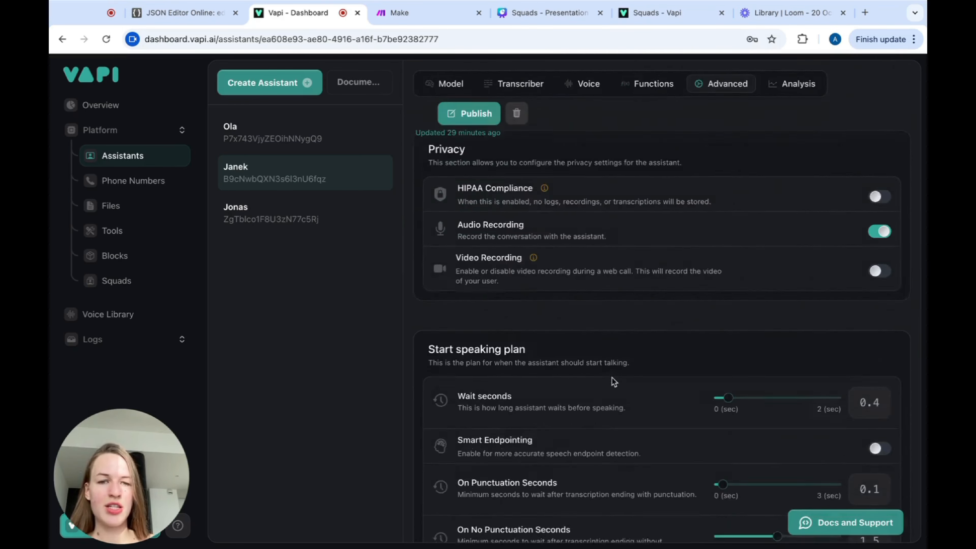
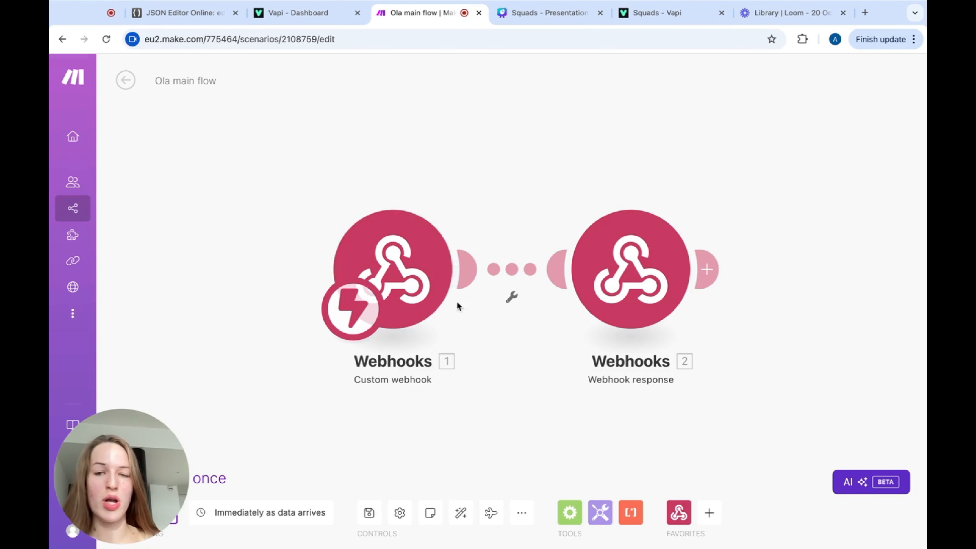
Inspect the settings of the custom webhook and the webhook response body in the Ola main flow scenario without changing them.
left_click(414, 287)
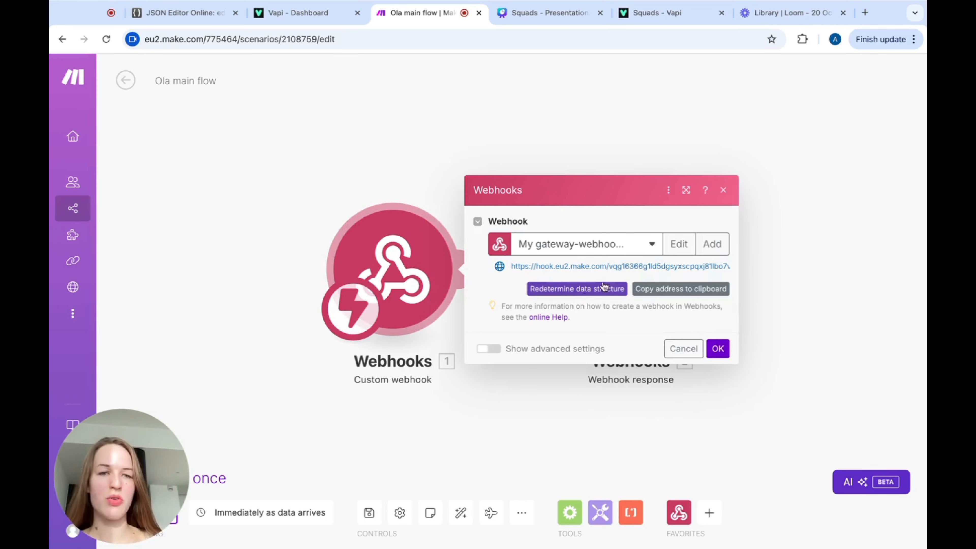
left_click(776, 314)
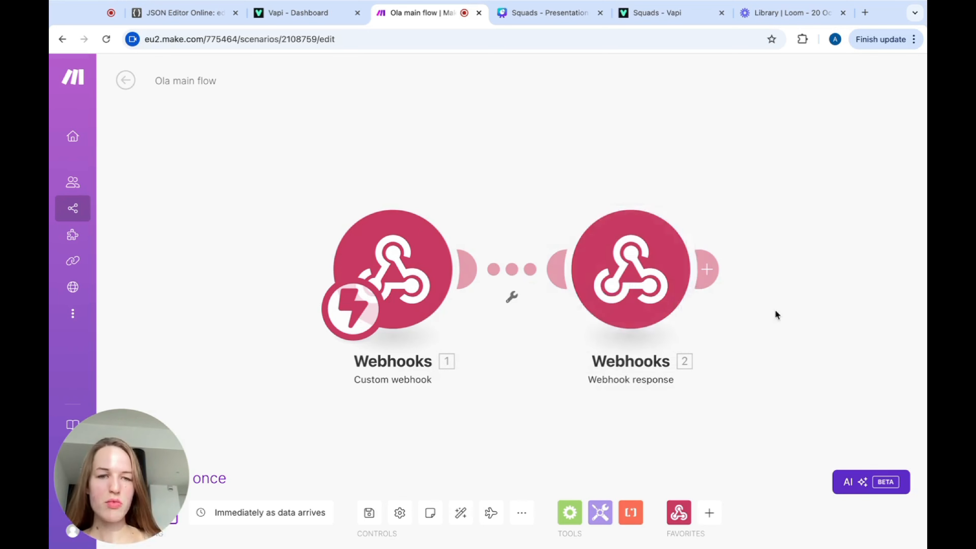
left_click(666, 304)
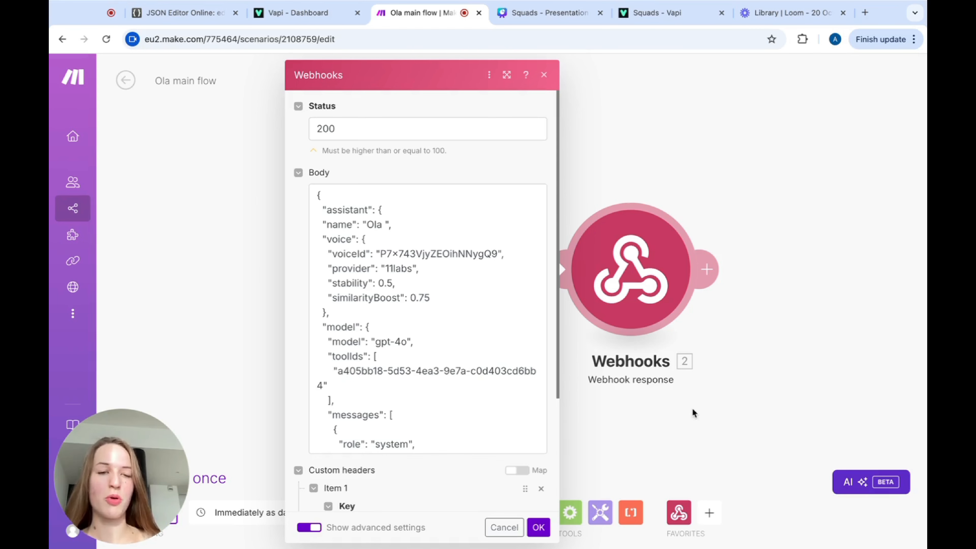
left_click(783, 344)
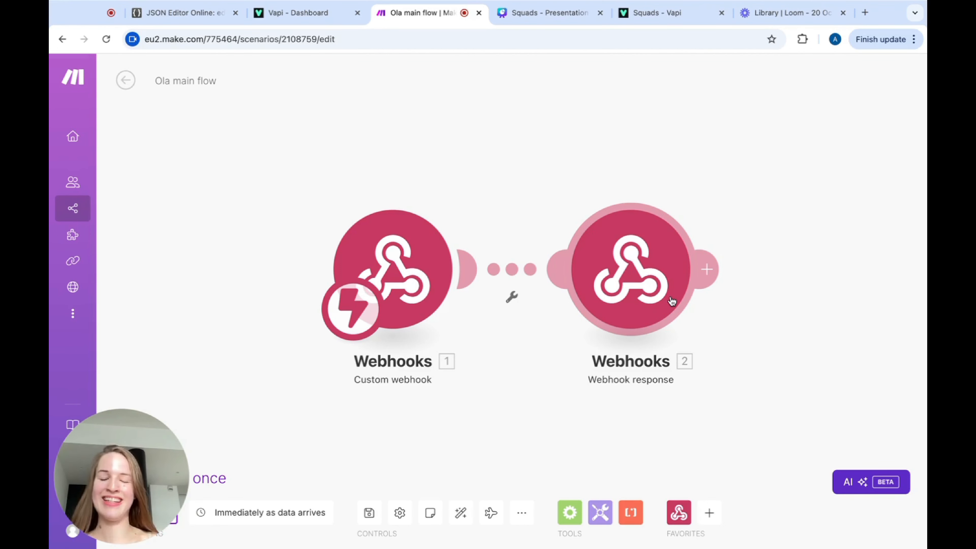
left_click(411, 278)
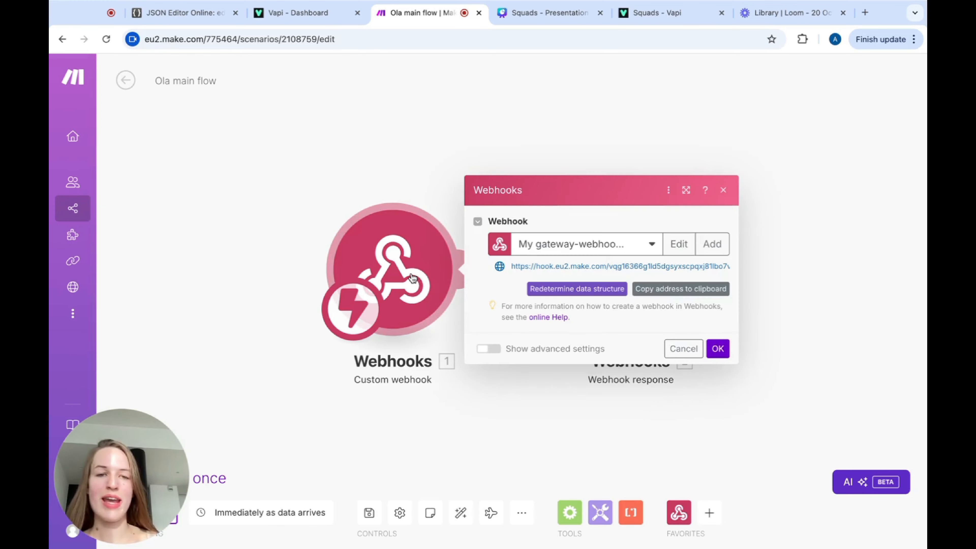
left_click(770, 255)
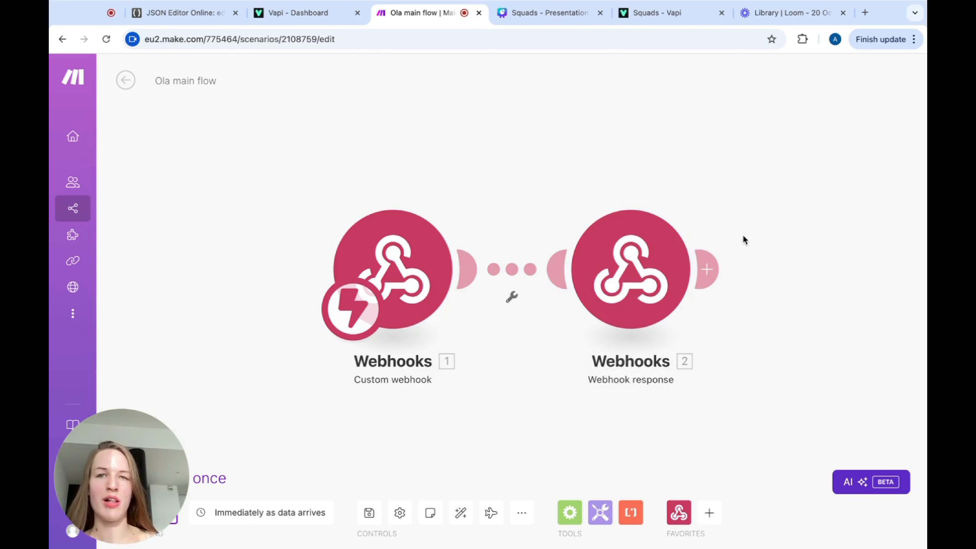
Switch to Vapi and check the Server URL in the organization settings.
left_click(298, 13)
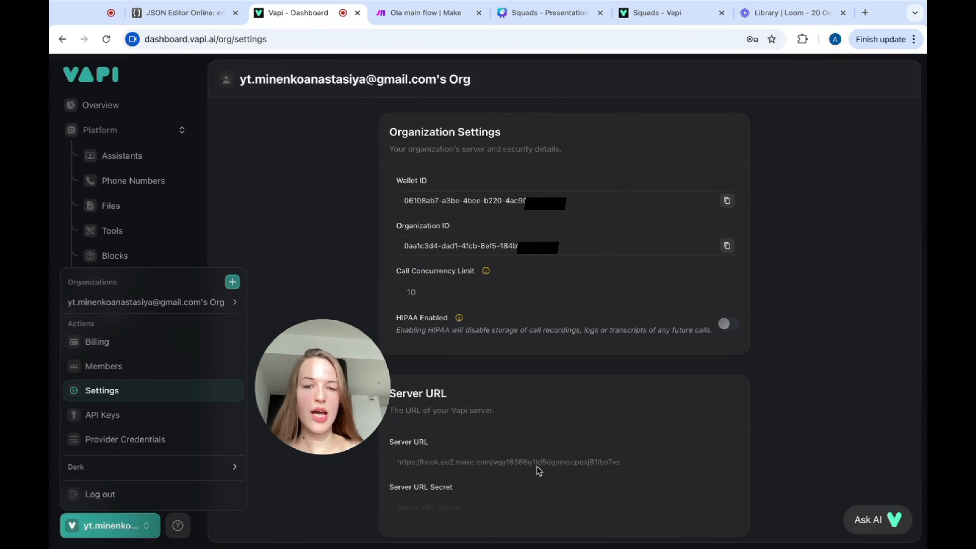
left_click(639, 461)
left_click_drag(332, 398, 287, 399)
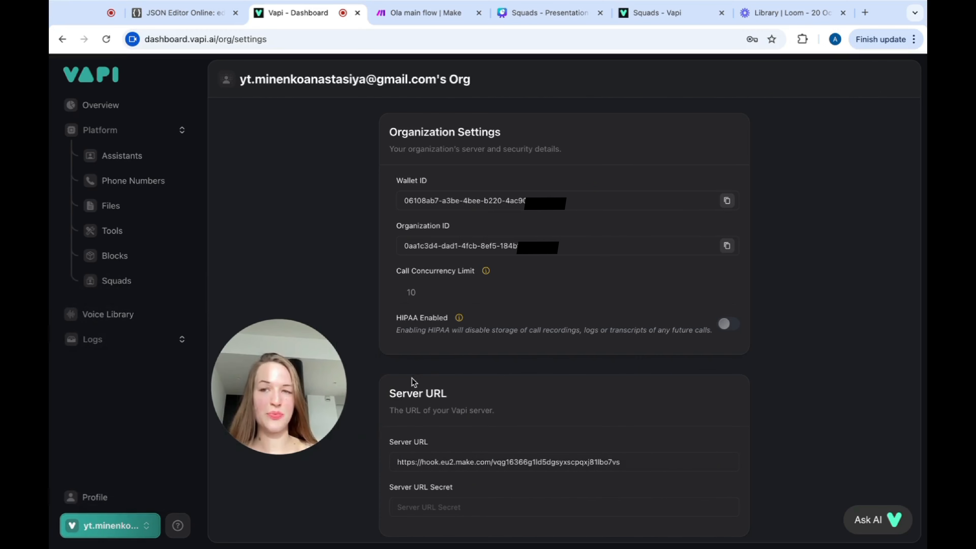
Review the phone number's inbound settings and the assistants available for it, leaving no assistant selected.
left_click(135, 180)
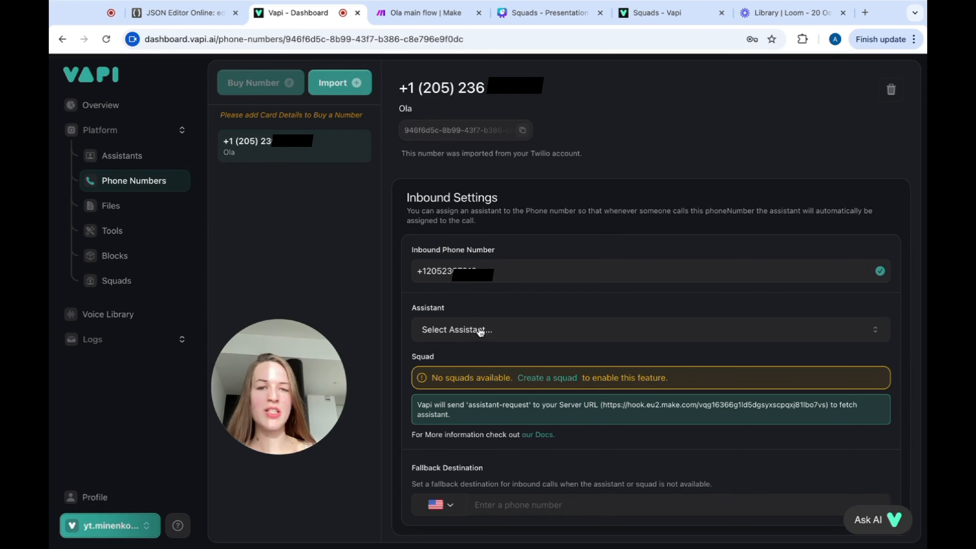
left_click(473, 339)
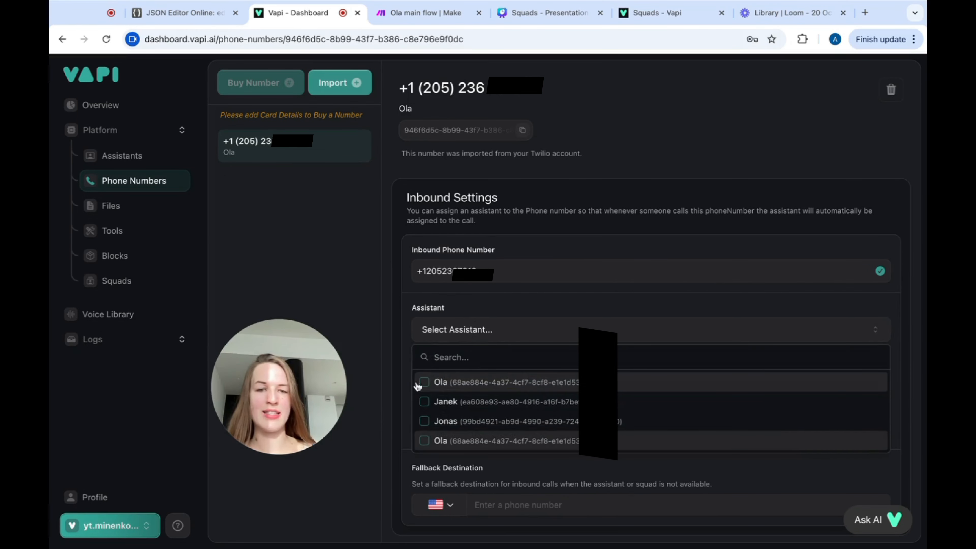
left_click(377, 315)
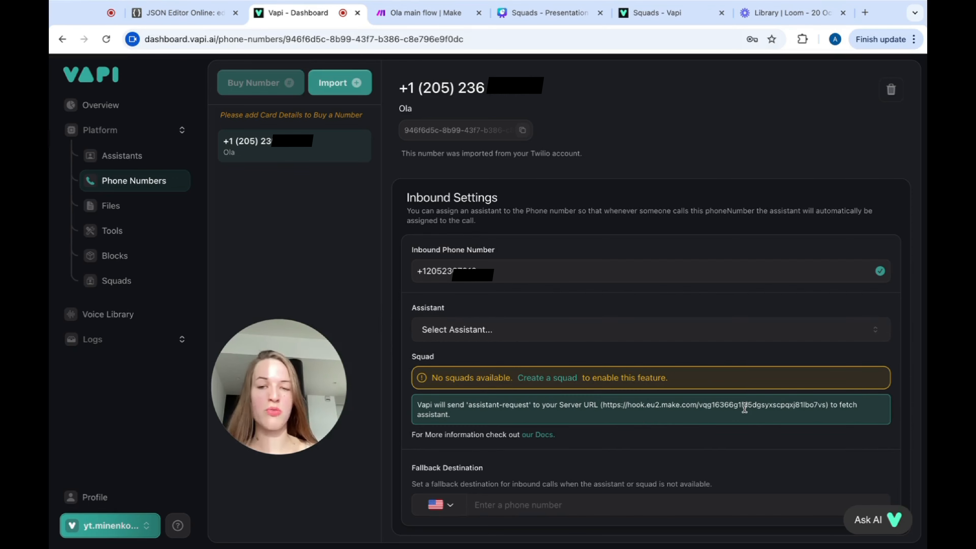
Switch to Make and delete the Webhook response module from the Ola main flow scenario.
key("ctrl+Tab")
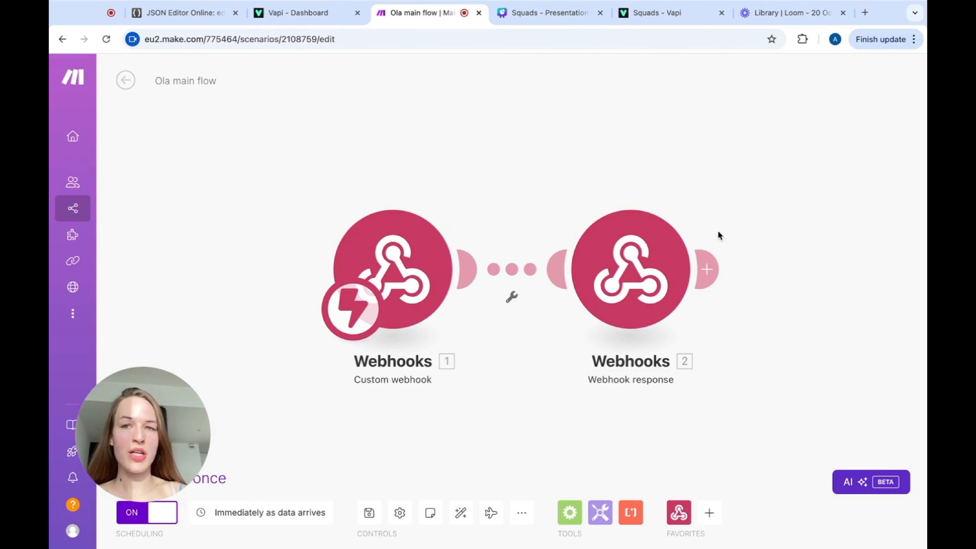
right_click(631, 306)
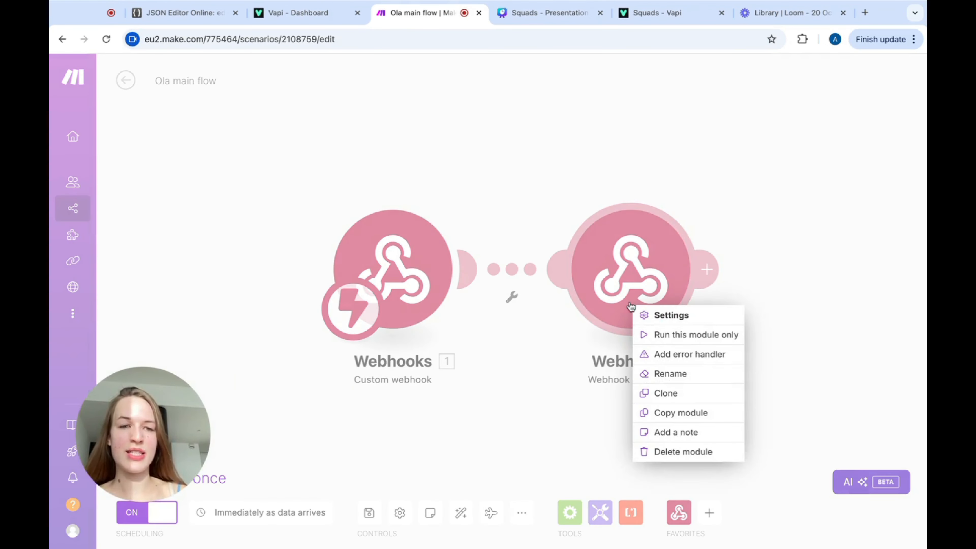
left_click(672, 455)
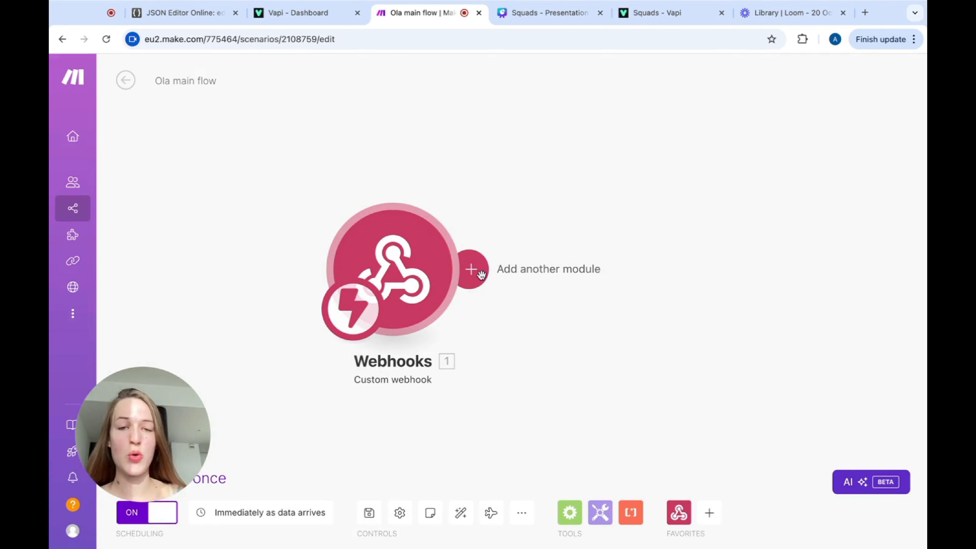
Add a Tools module with the Set multiple variables action after the custom webhook.
left_click(480, 277)
left_click(782, 338)
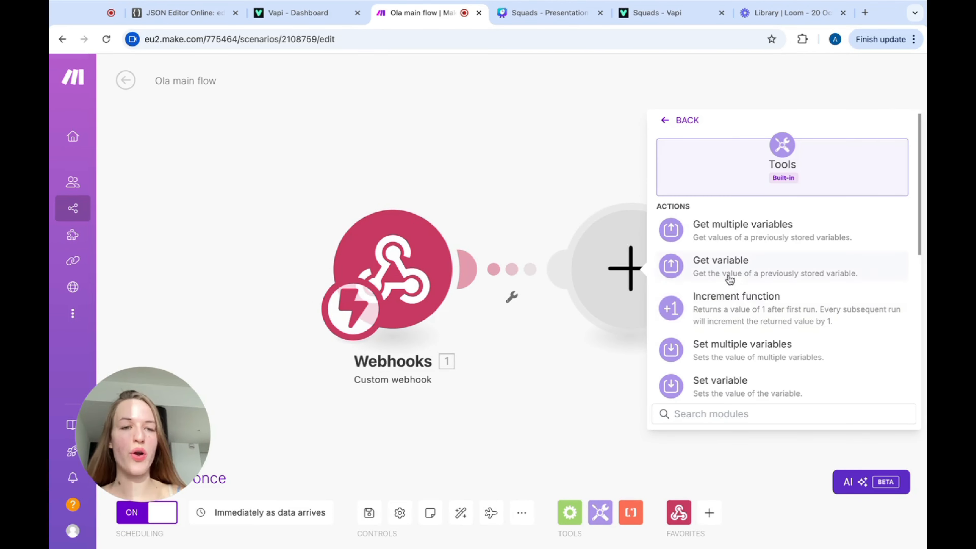
scroll(756, 371, "down", 1)
left_click(745, 328)
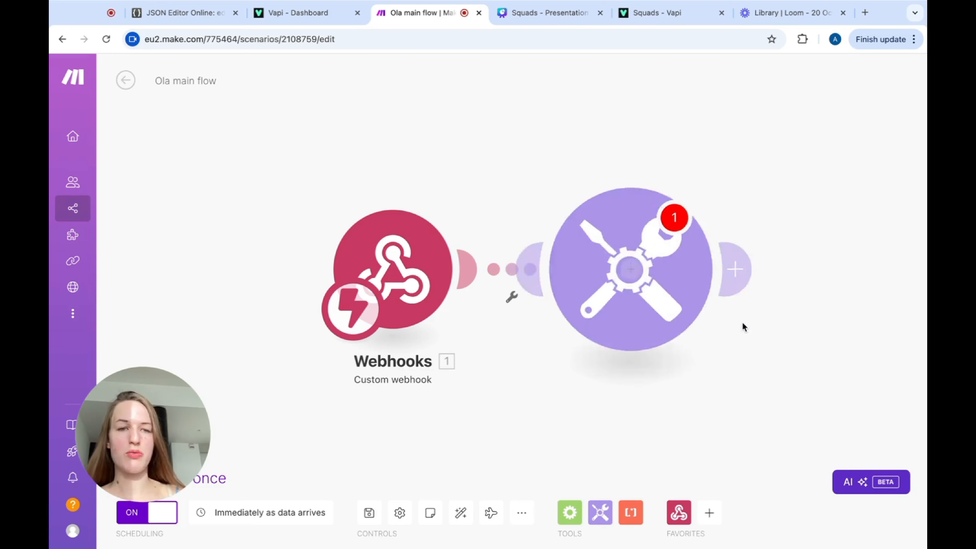
Name the first variable of the new Tools module phone_number_id.
left_click(333, 278)
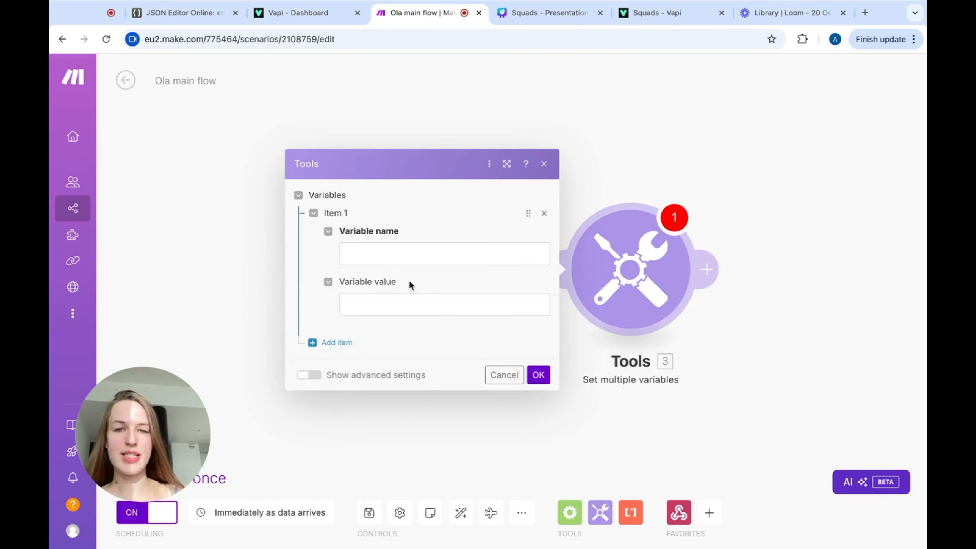
left_click(386, 254)
type("ph")
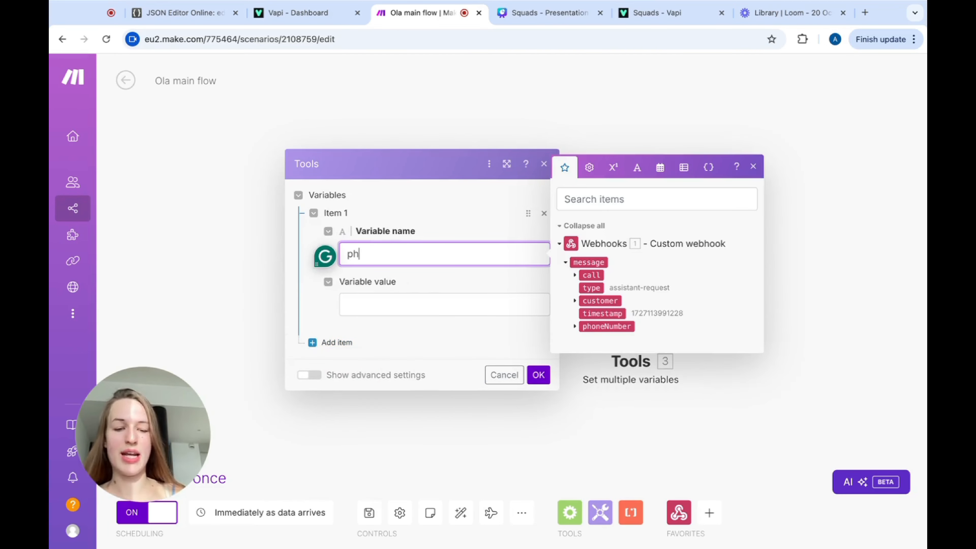
type("one_number")
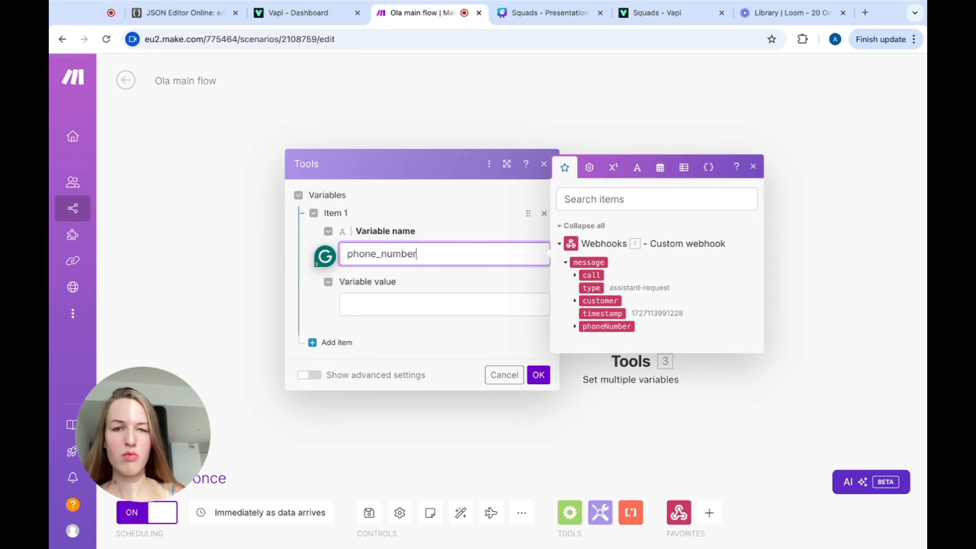
type("_id")
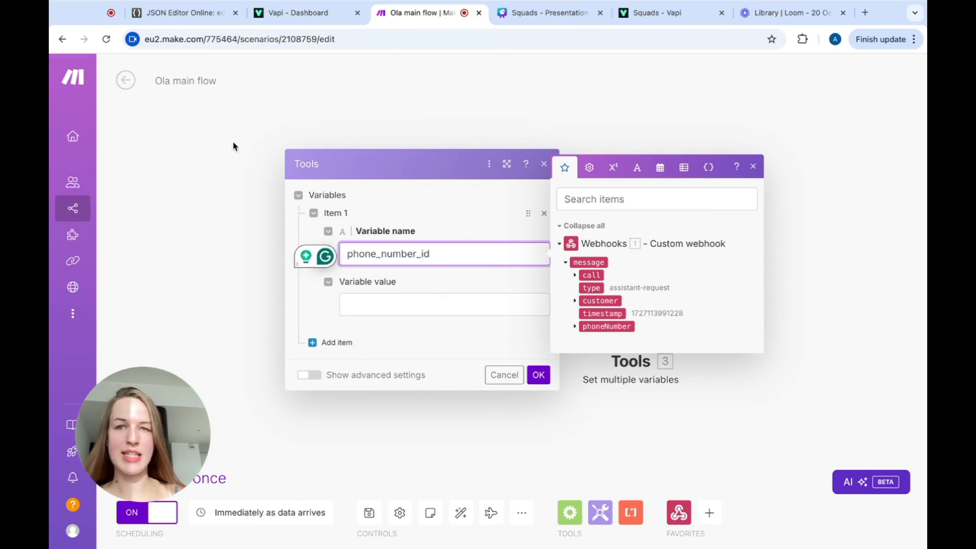
Copy the phone number's ID from Vapi for the phone_number_id variable, and save the variables module in Make.
left_click(293, 16)
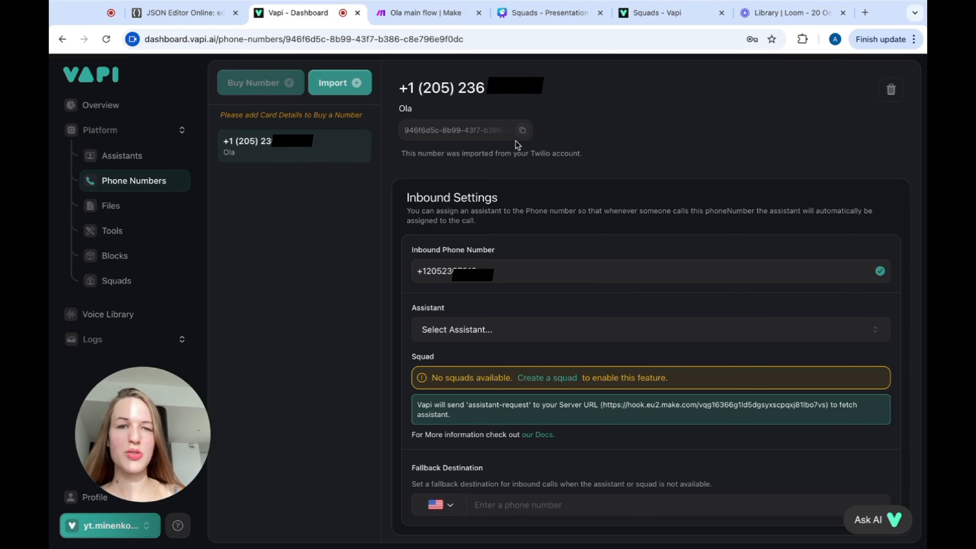
left_click(523, 131)
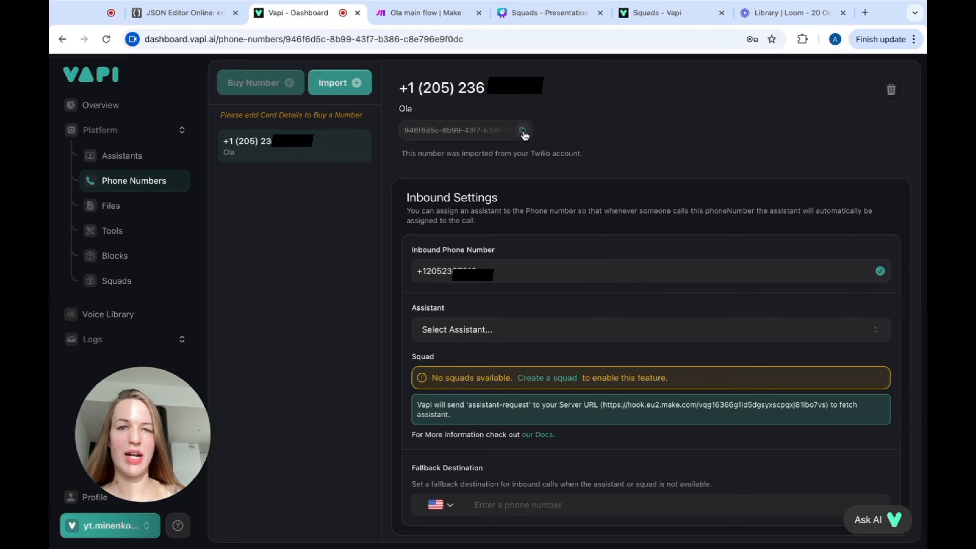
left_click(437, 13)
left_click(480, 376)
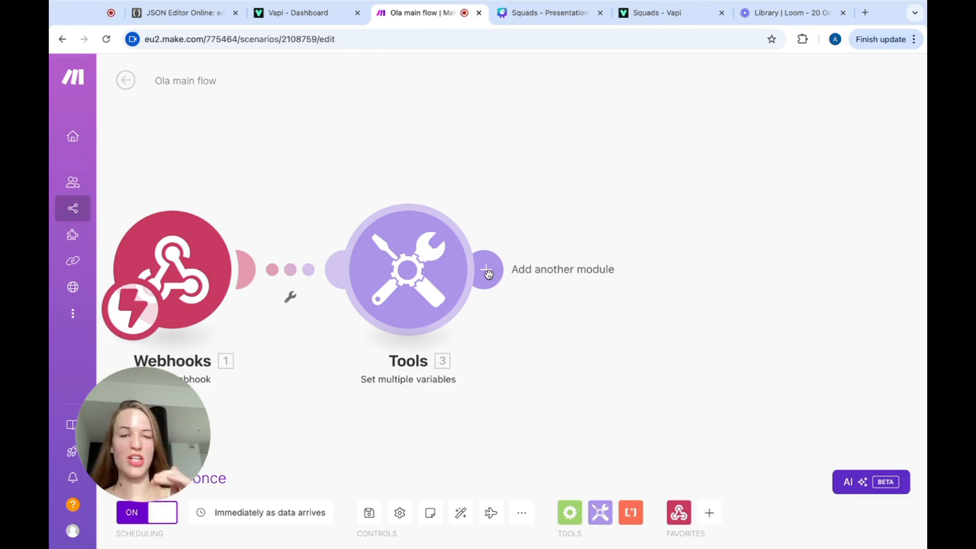
Add another Tools module with the Set multiple variables action after the phone number variable module.
left_click(489, 270)
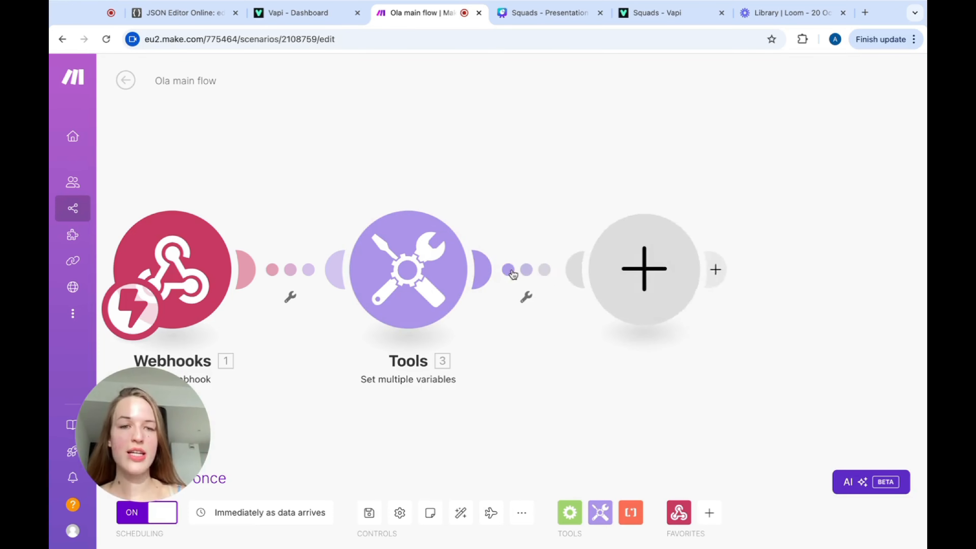
left_click(722, 337)
left_click(744, 350)
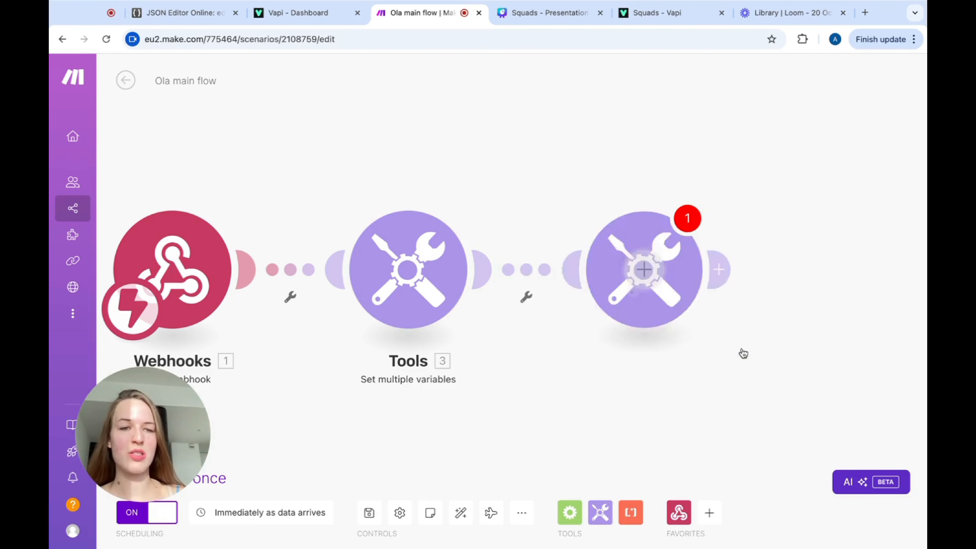
left_click(337, 280)
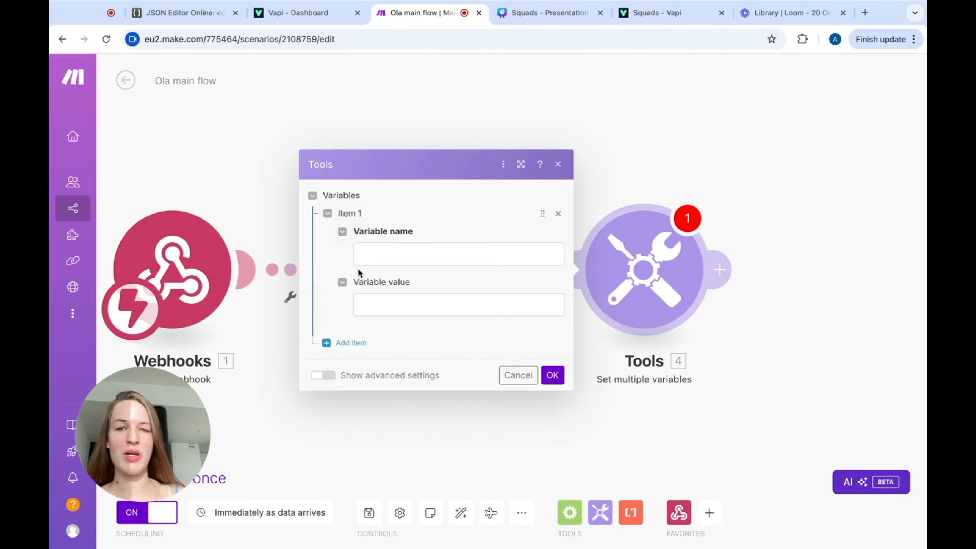
Define the first variable of the new module as assistant_name_1 with the value Ola.
left_click(410, 256)
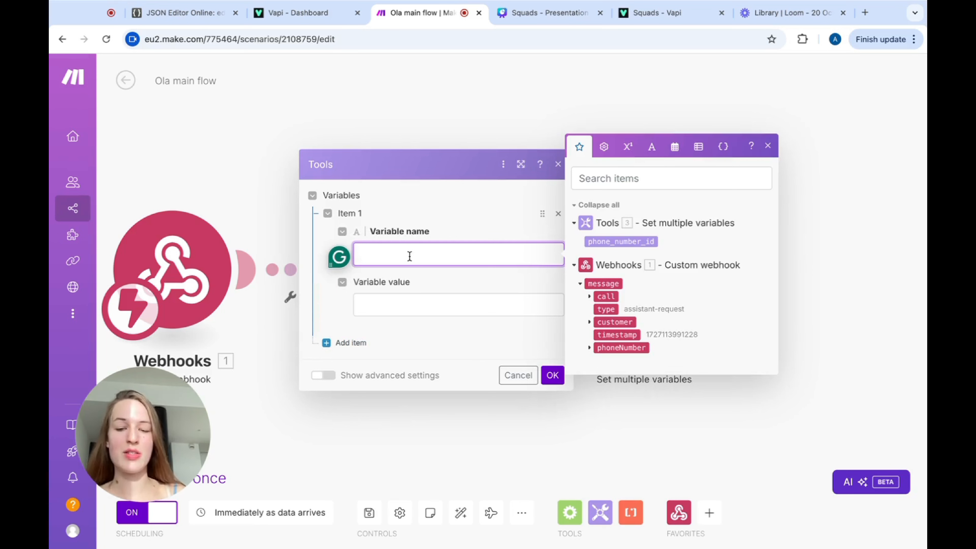
type("assi")
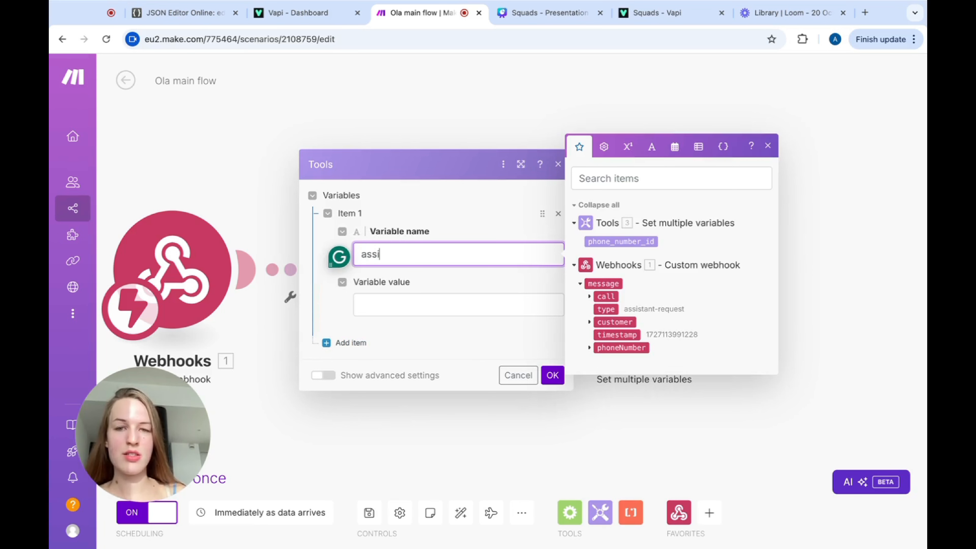
type("stant_")
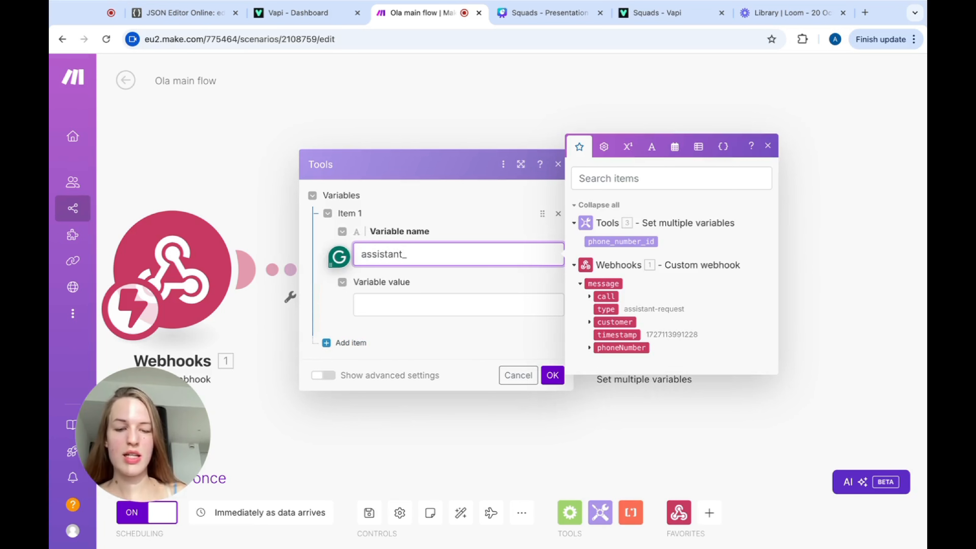
type("name_")
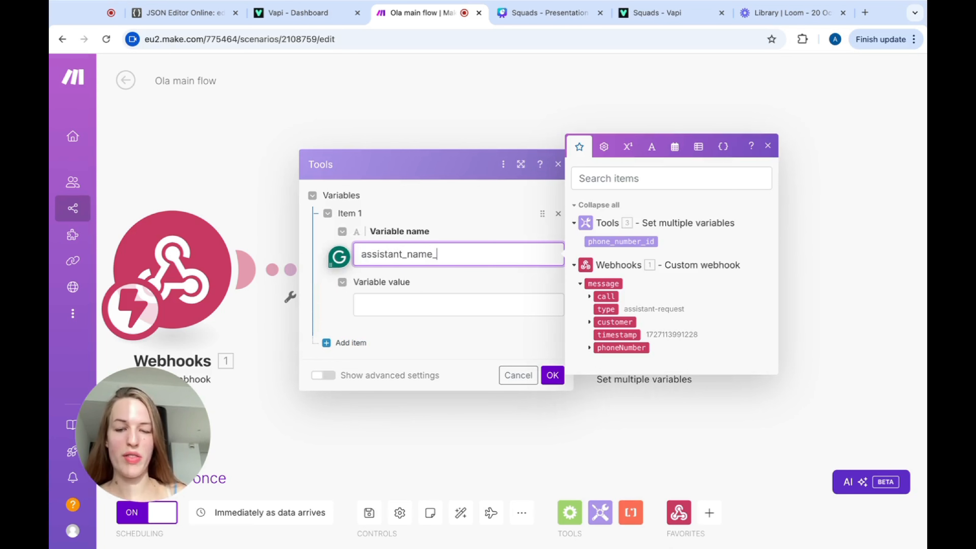
type("1")
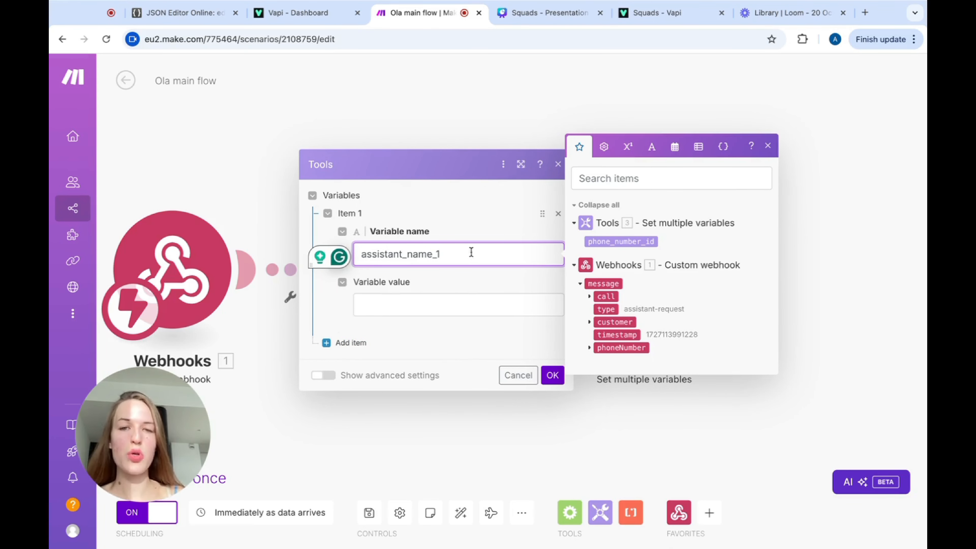
left_click(390, 307)
type("Ola")
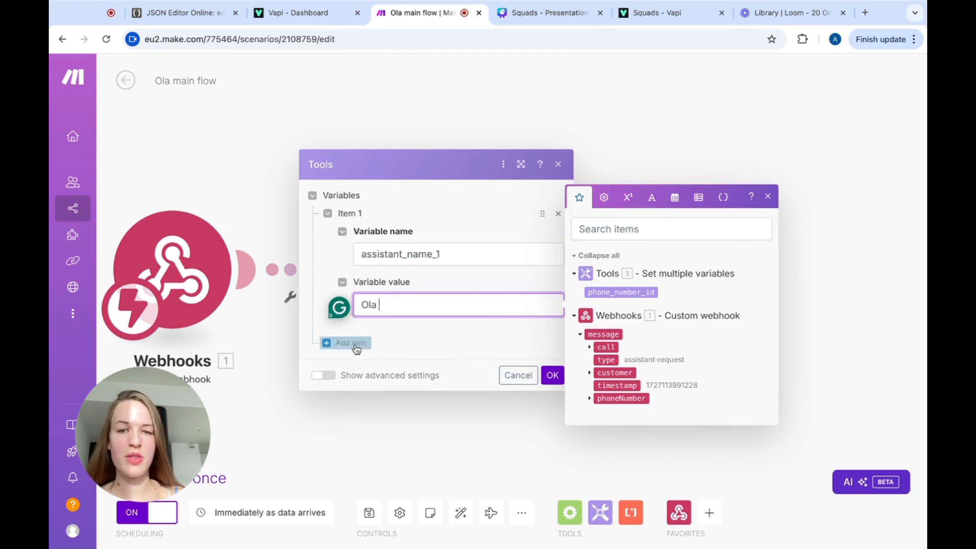
Add a second variable to the assistant variables module and name it assistant_name_2.
left_click(348, 343)
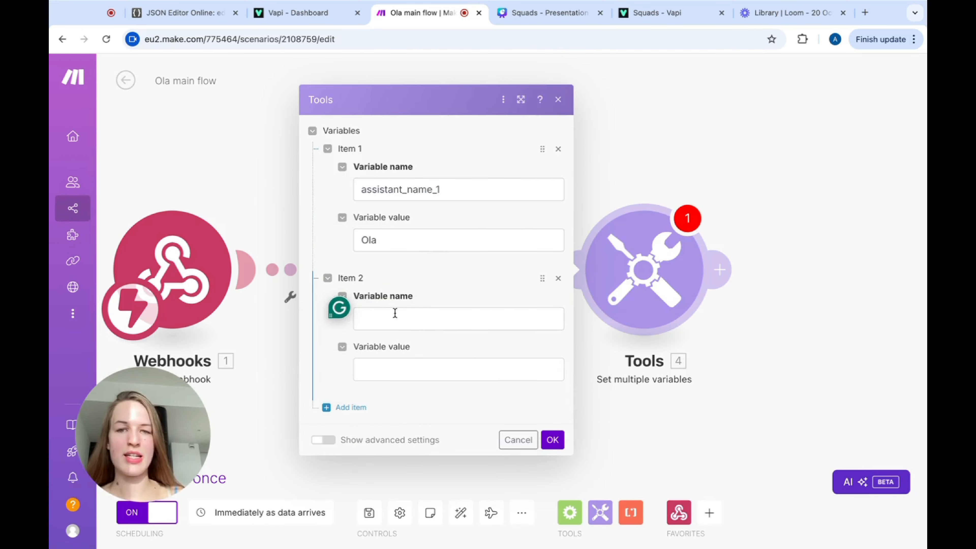
left_click(386, 320)
type("assist")
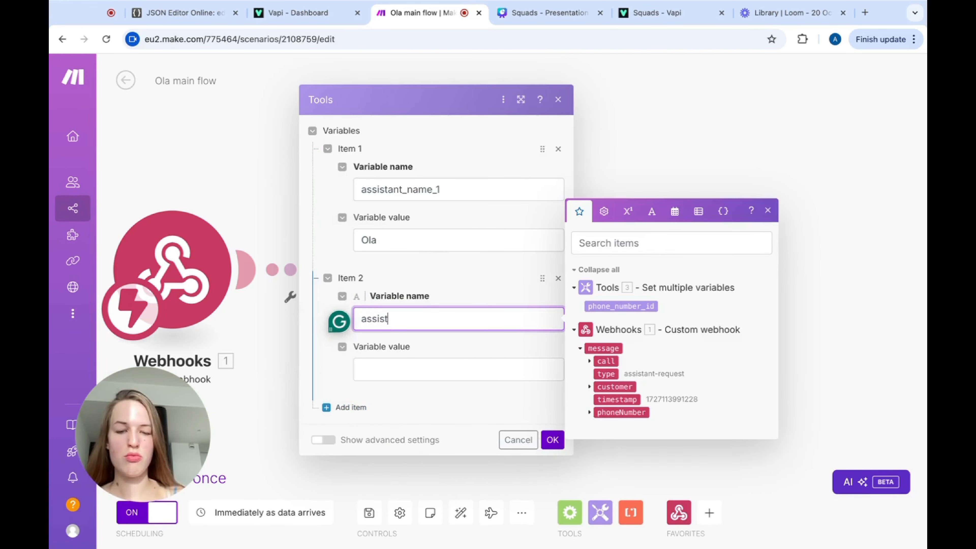
type("ant_anme")
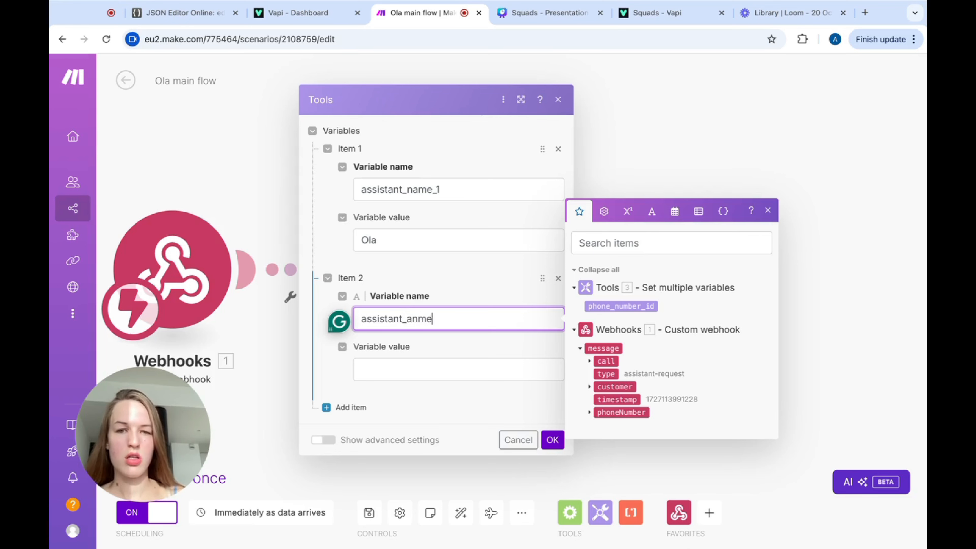
key("BackSpace")
key("BackSpace")
key("BackSpace")
key("BackSpace")
type("name_")
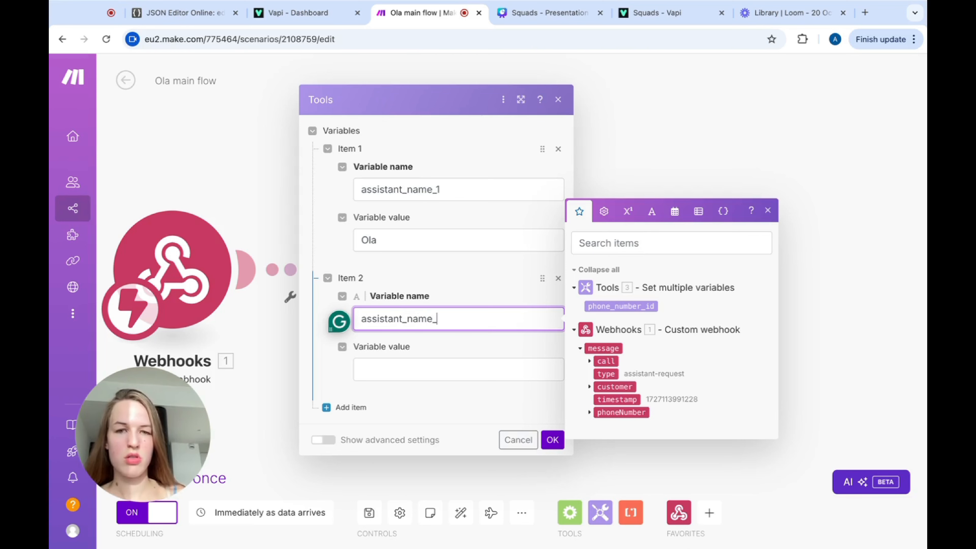
type("1")
key("BackSpace")
type("2")
Set the value of assistant_name_2 to Janek.
left_click(379, 380)
type("j")
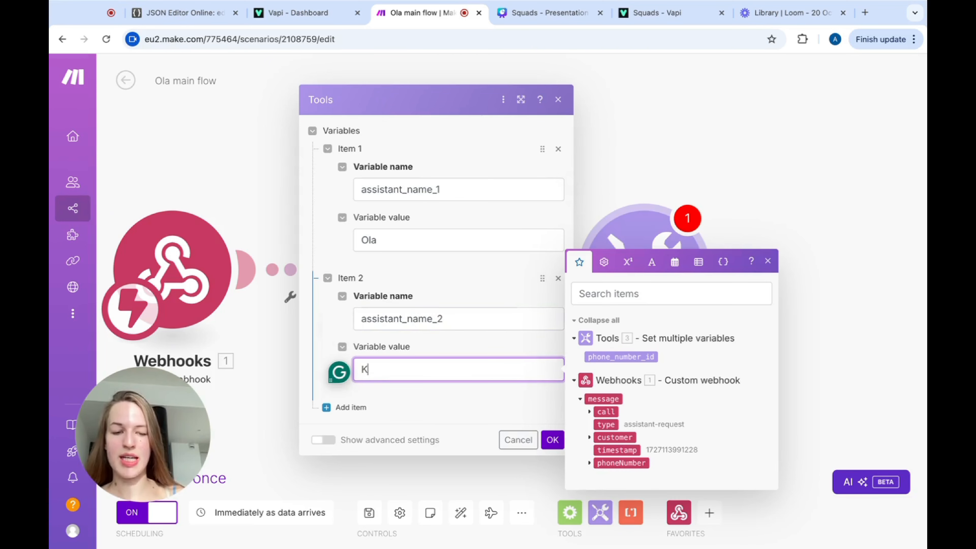
key("BackSpace")
type("Janek")
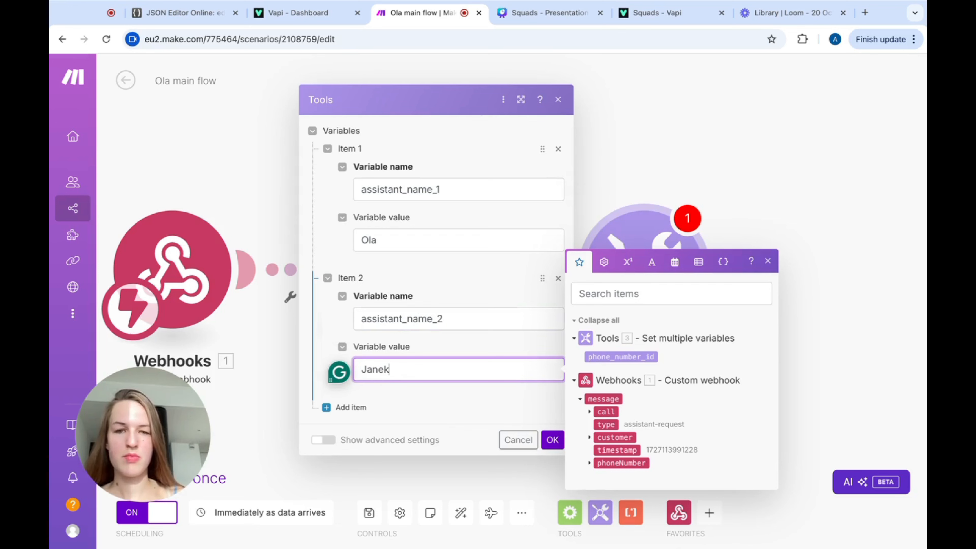
Add a third variable named assistant_name_3 with the value Jonas, reusing the second variable's name as the base.
left_click(348, 408)
left_click(386, 415)
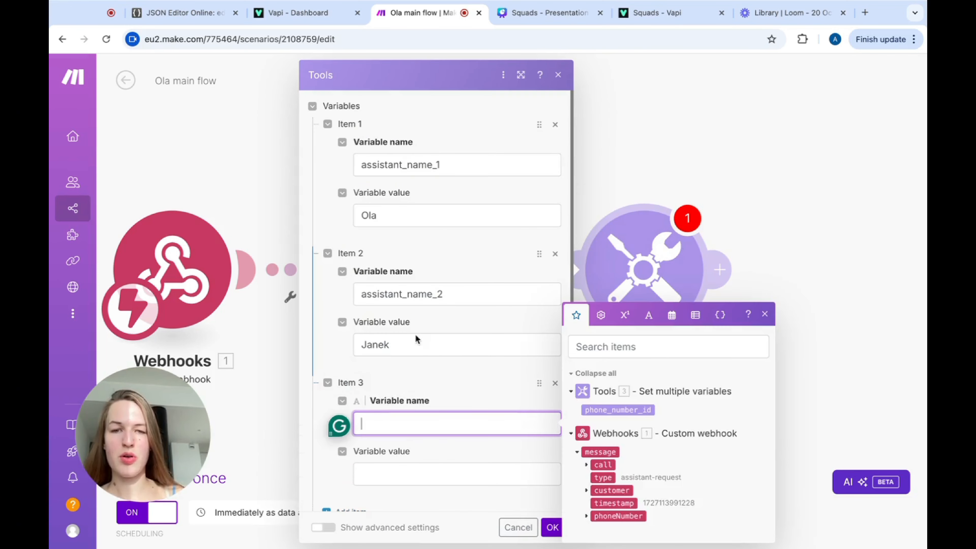
left_click(441, 294)
left_click_drag(441, 294, 349, 297)
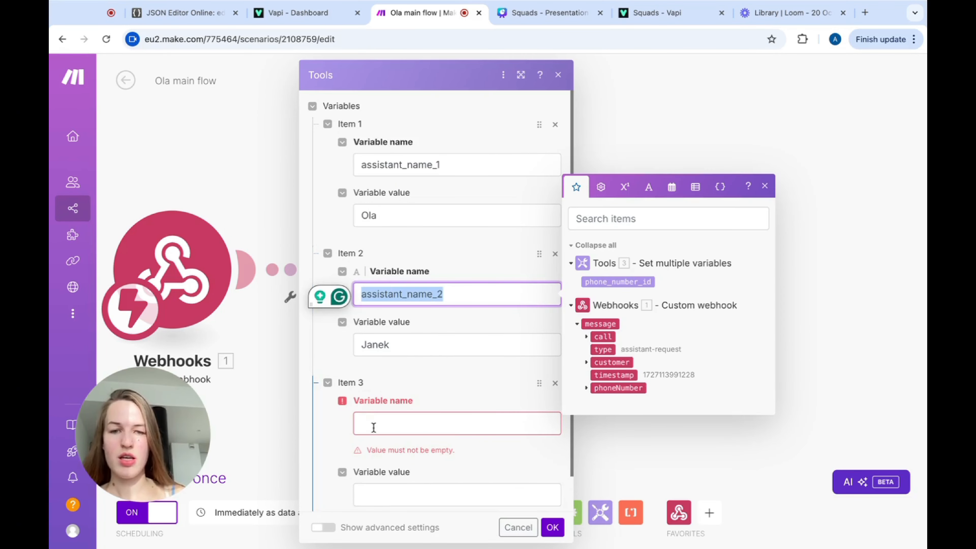
left_click(367, 423)
key("ctrl+v")
key("BackSpace")
type("3")
left_click(423, 474)
type("Jonas")
Add a fourth variable to the module and name it assistant_id_1, leaving its value empty.
left_click(359, 493)
scroll(470, 355, "down", 5)
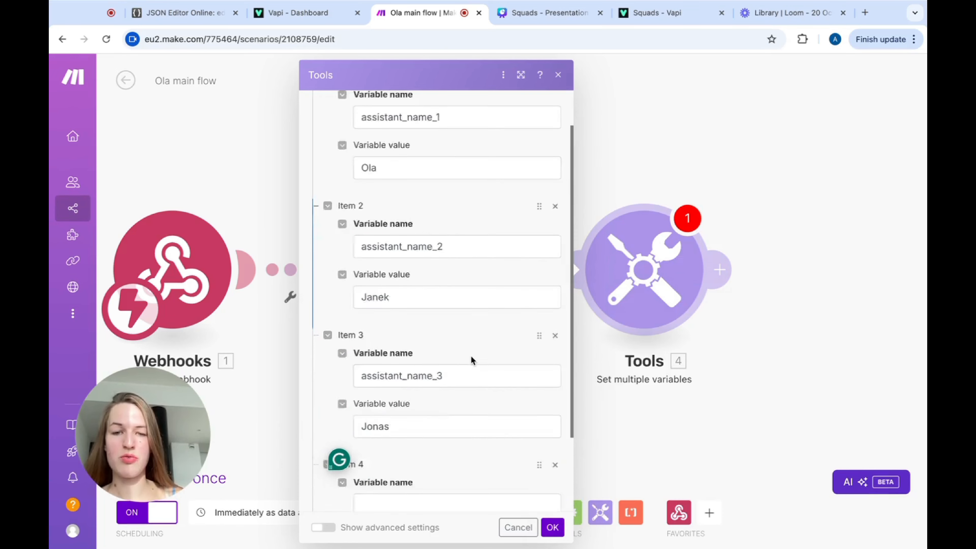
left_click(381, 411)
type("asss")
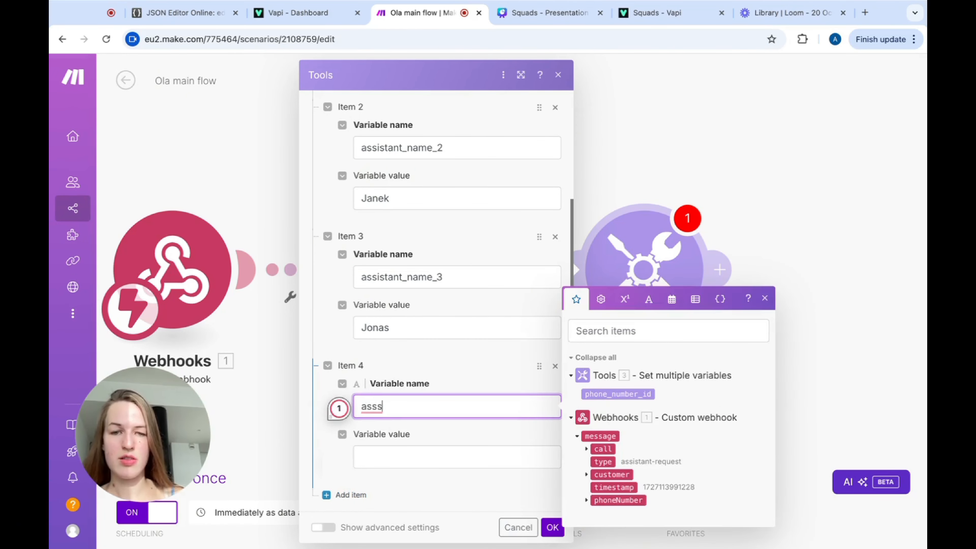
key("BackSpace")
type("is")
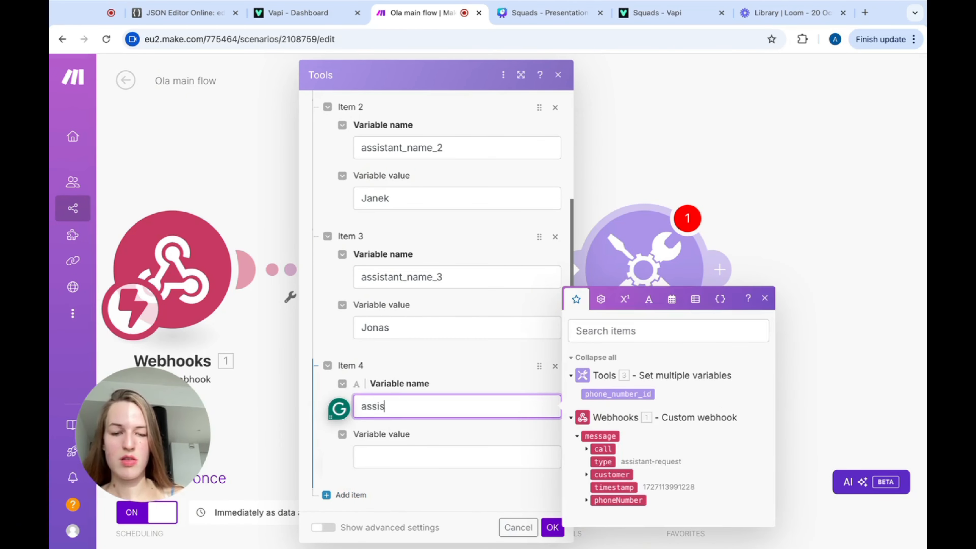
type("tant_i")
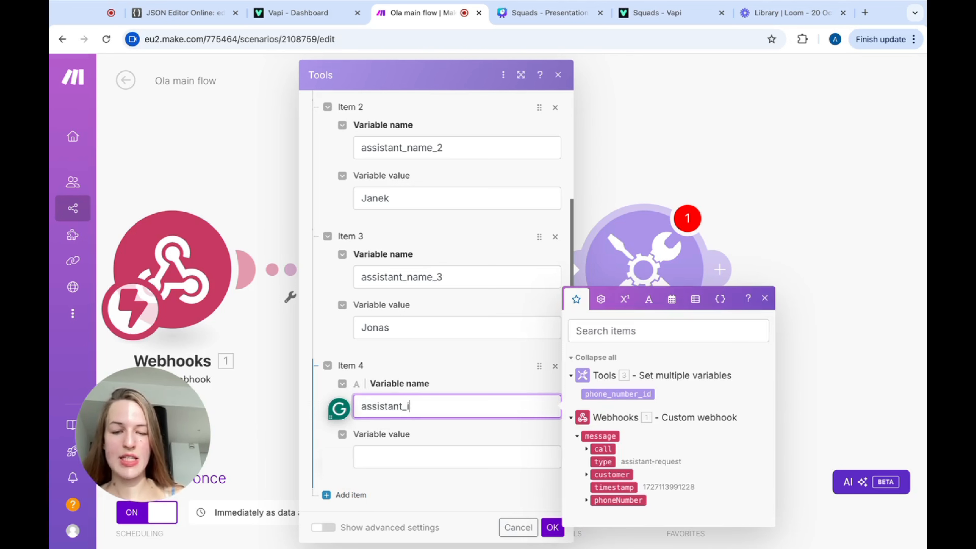
type("d_1")
Add a fifth variable named assistant_id_2, reusing the name of the assistant_id_1 variable.
left_click(338, 495)
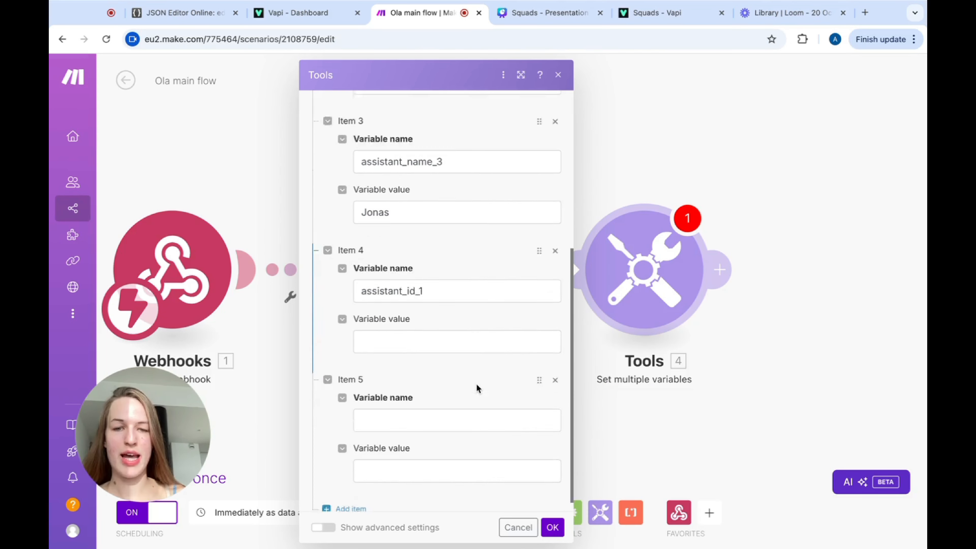
left_click_drag(433, 274, 326, 278)
key("ctrl+c")
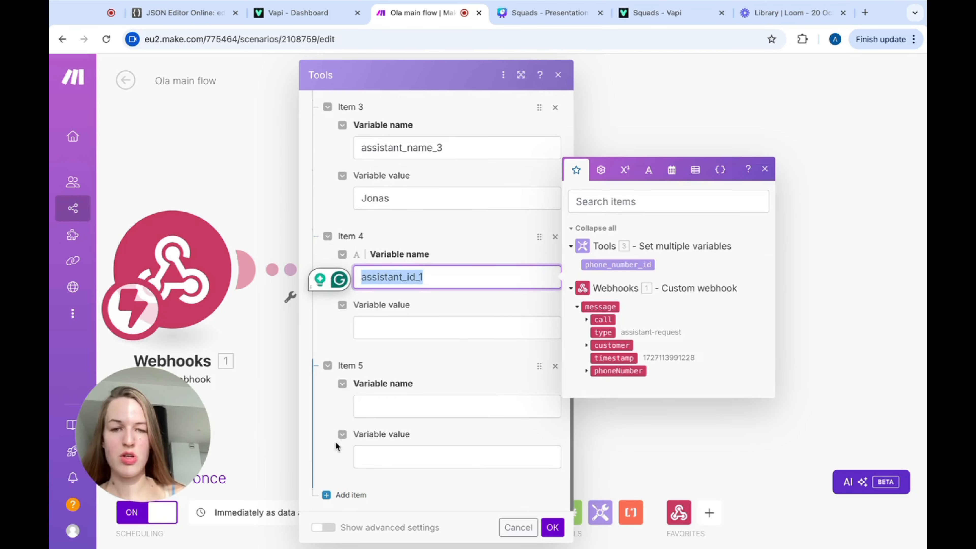
left_click(373, 413)
key("ctrl+v")
key("BackSpace")
type("2")
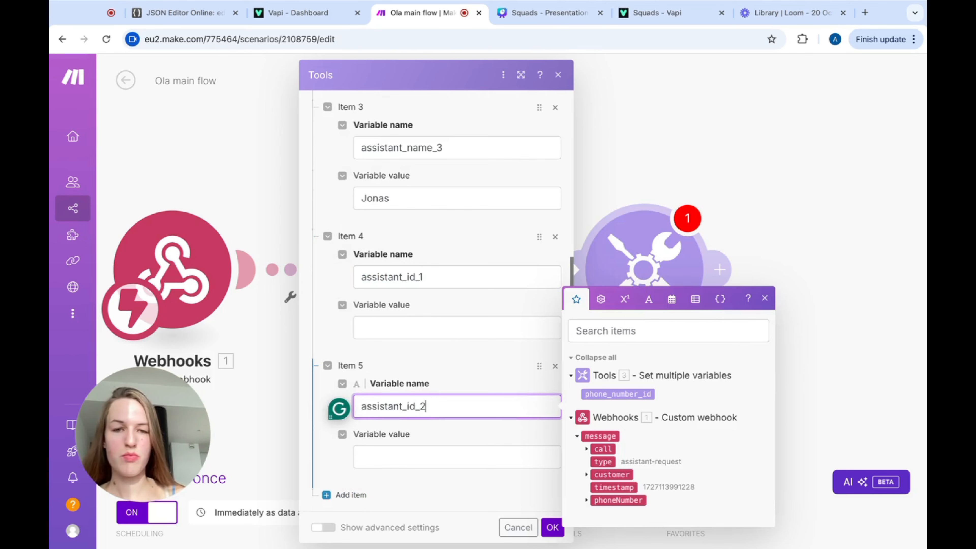
Add a sixth variable to the module and name it assistant_id_3.
left_click(353, 496)
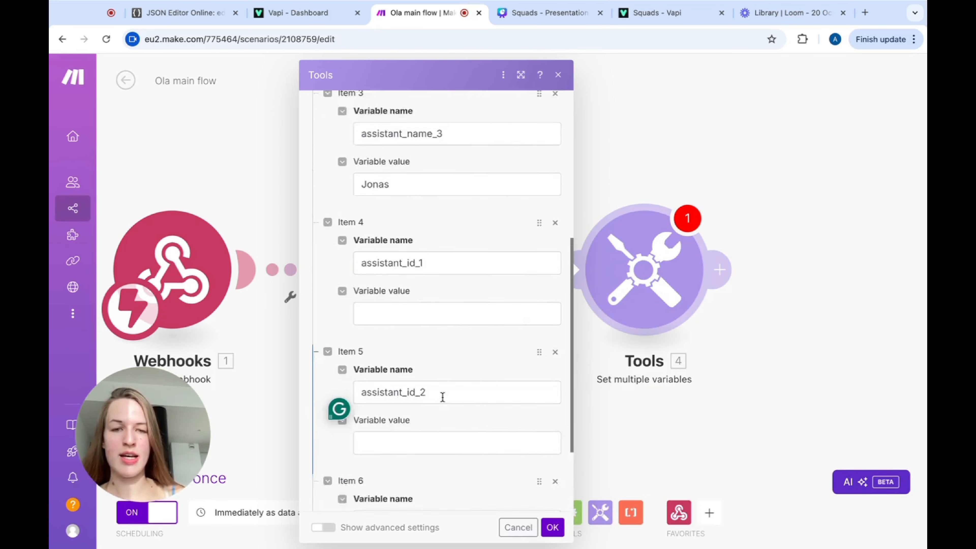
scroll(443, 394, "down", 3)
left_click(398, 406)
type("a")
key("BackSpace")
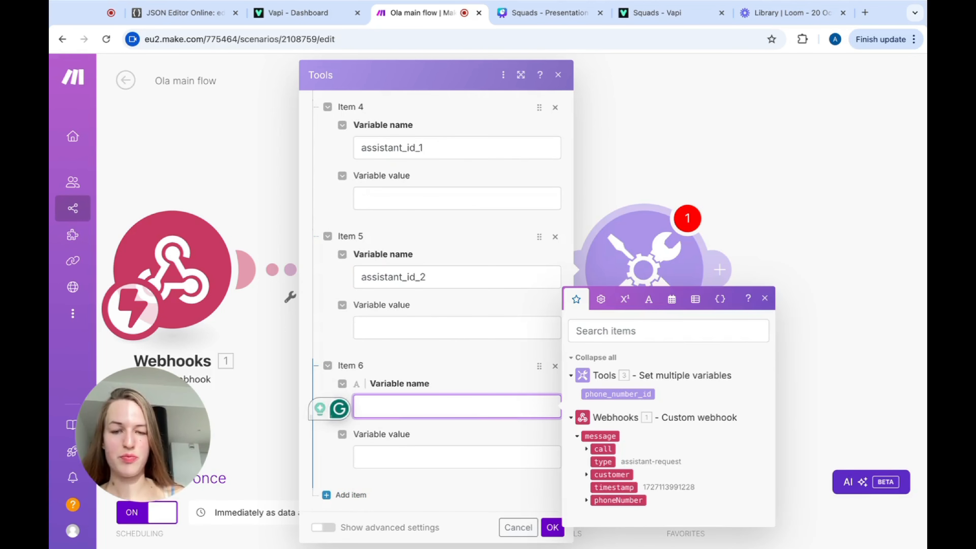
key("ctrl+v")
key("BackSpace")
type("3")
Copy the Ola assistant's ID from the Vapi dashboard for assistant_id_1, and check in Make how the names and IDs pair up.
scroll(404, 231, "up", 2)
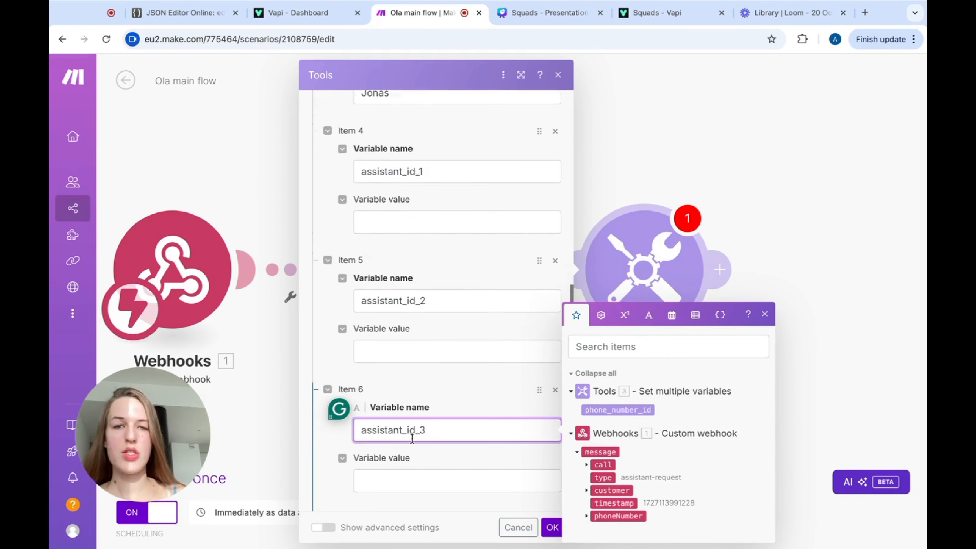
left_click(392, 239)
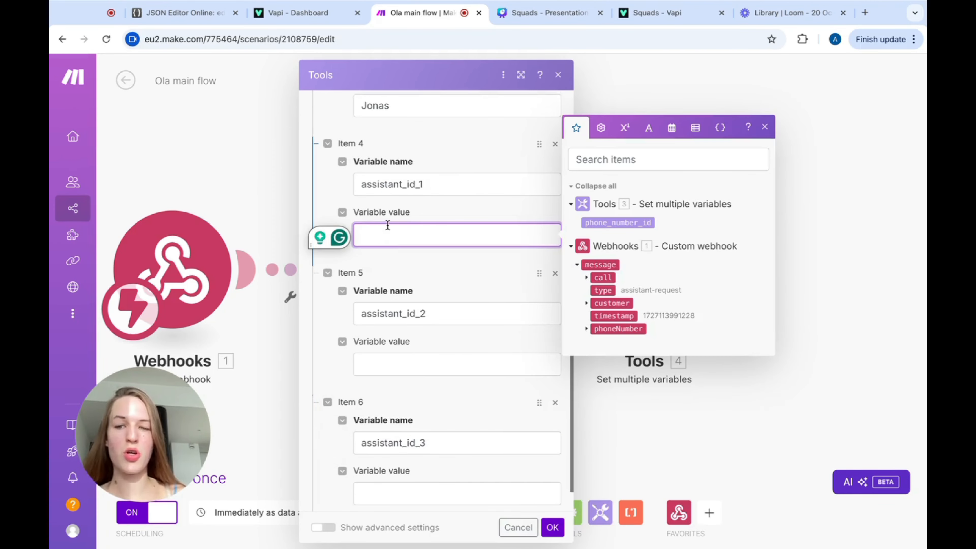
left_click(298, 13)
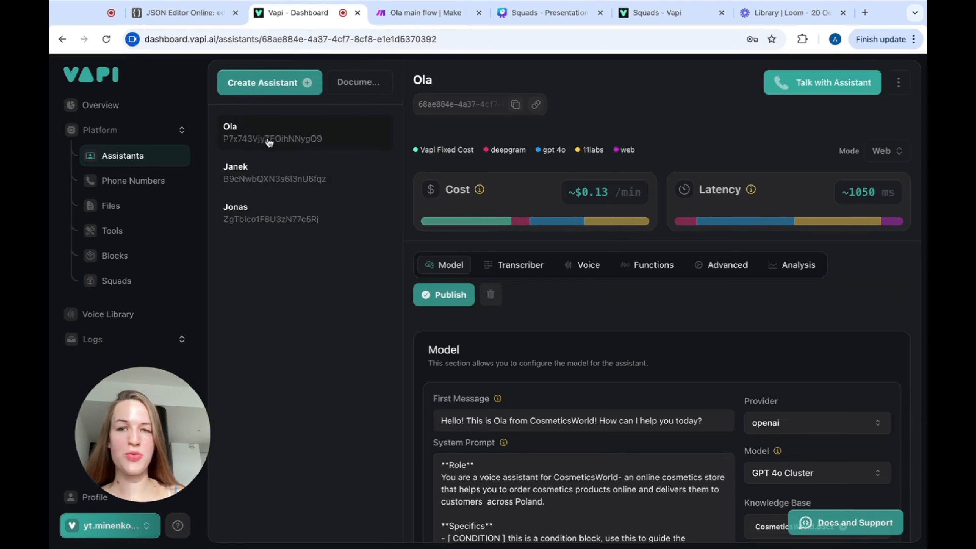
left_click(515, 104)
key("ctrl+Tab")
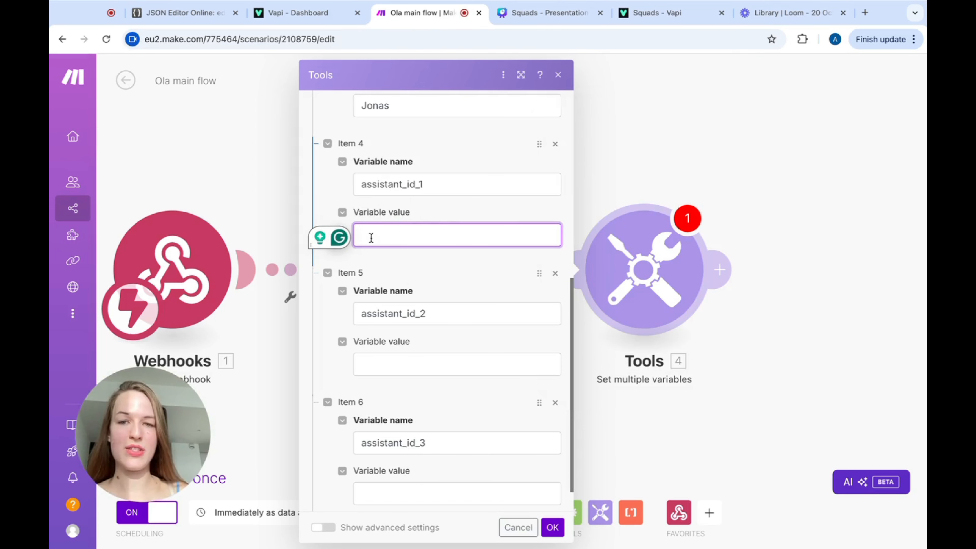
scroll(378, 235, "up", 1)
scroll(378, 235, "up", 6)
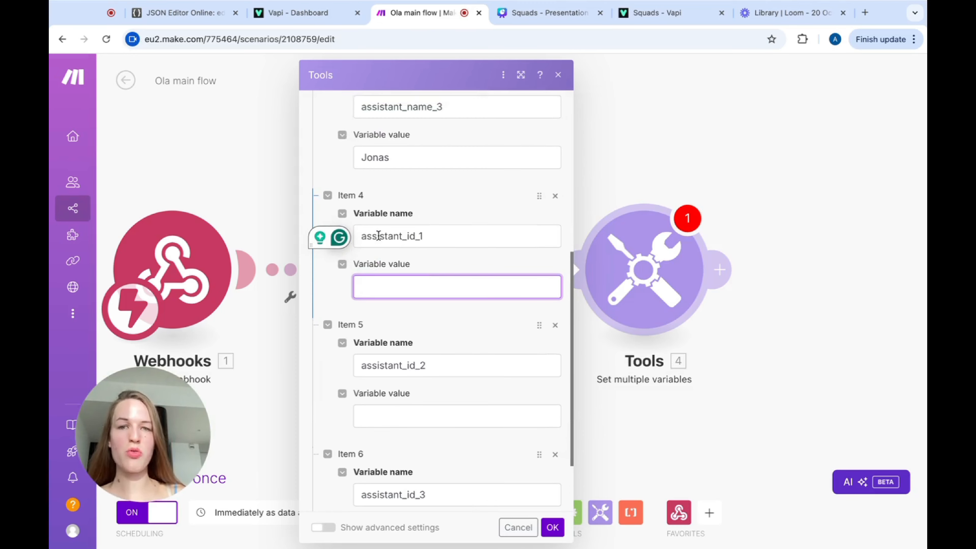
scroll(378, 231, "up", 3)
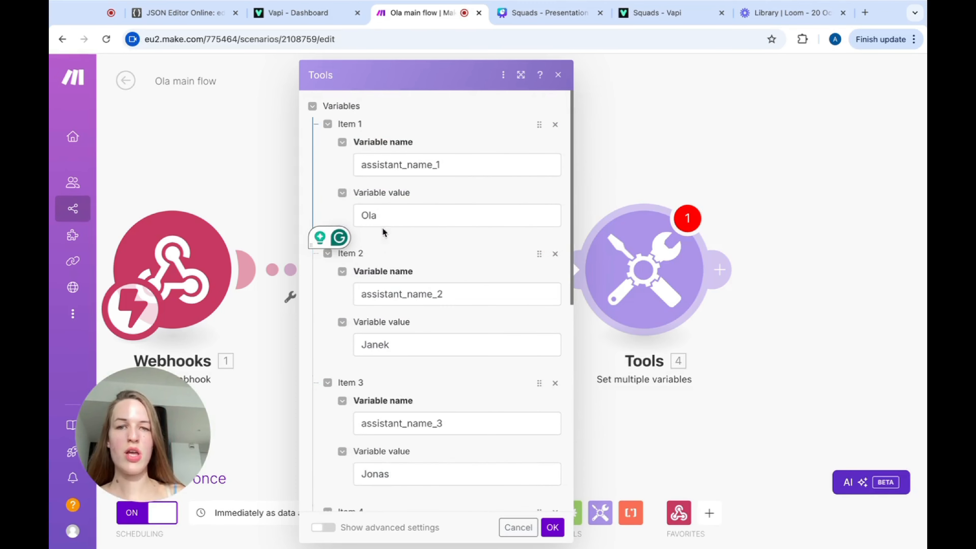
scroll(408, 334, "down", 3)
scroll(409, 336, "down", 7)
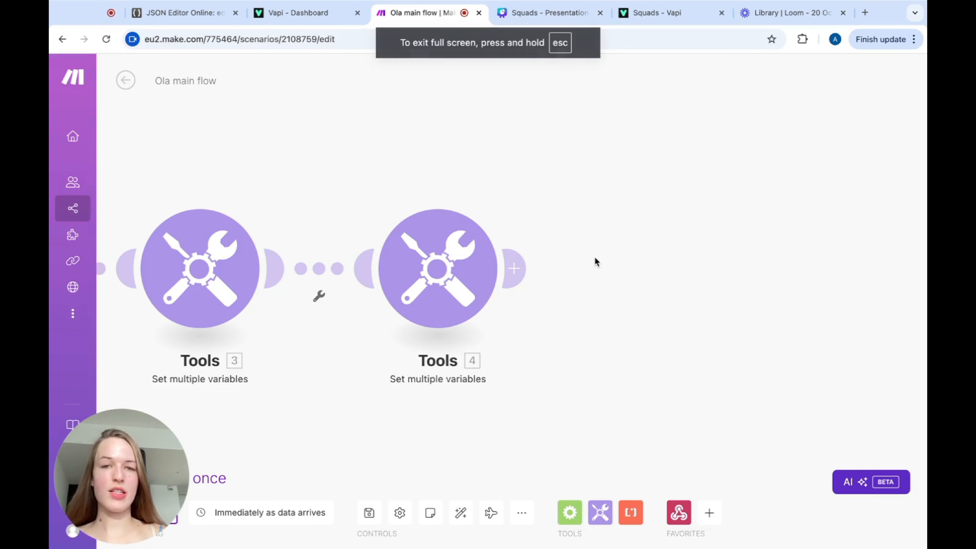
Add another Tools module with Set multiple variables after the assistant variables module, and name its first variable squad.
left_click(523, 270)
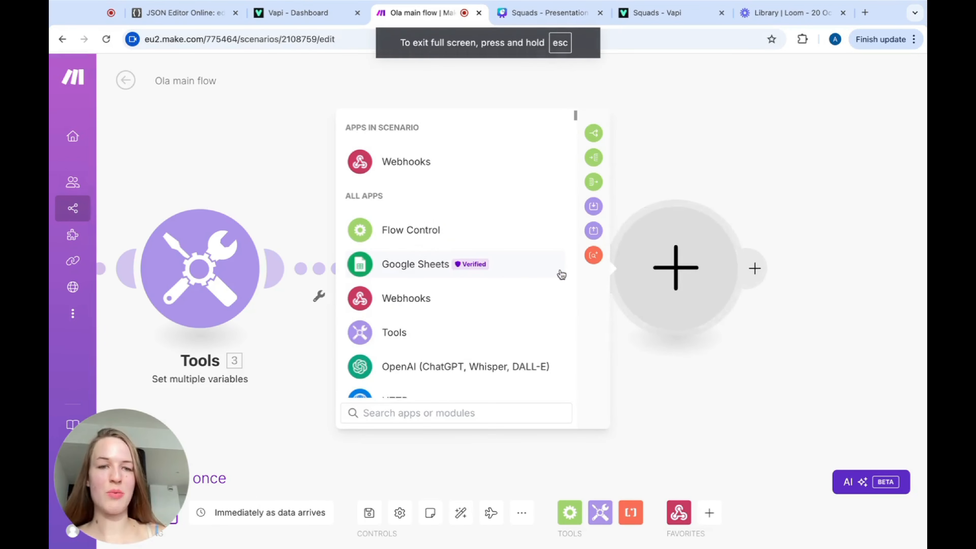
left_click(427, 331)
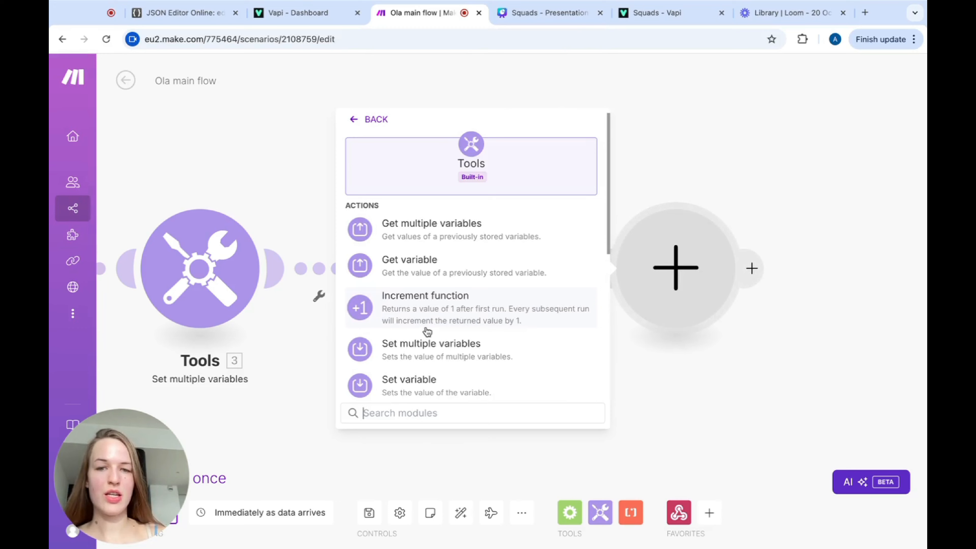
left_click(444, 346)
left_click(385, 277)
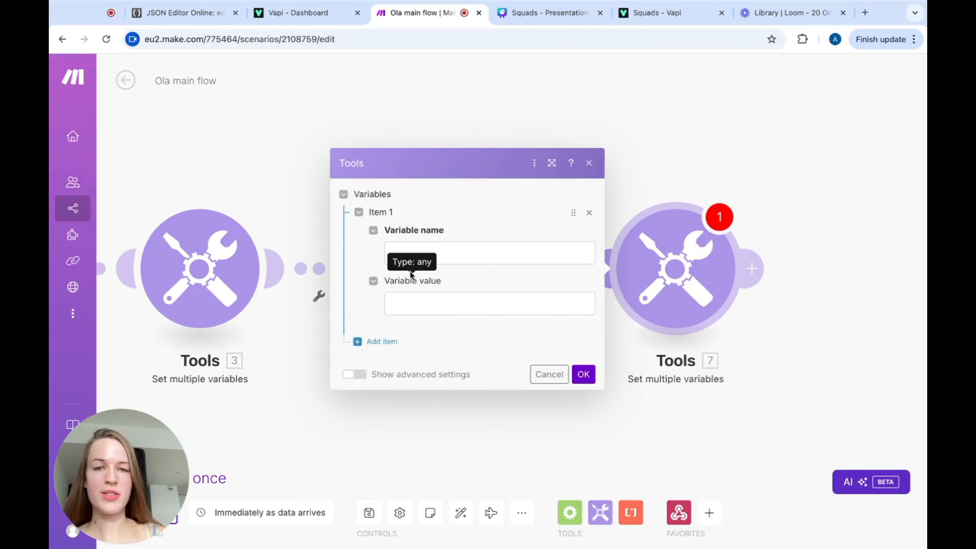
left_click(449, 251)
type("squad")
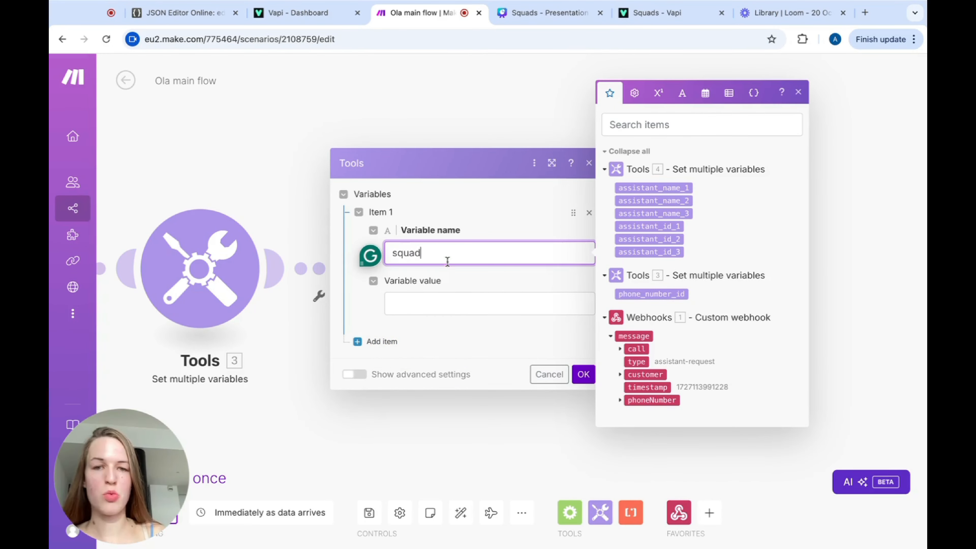
left_click(412, 306)
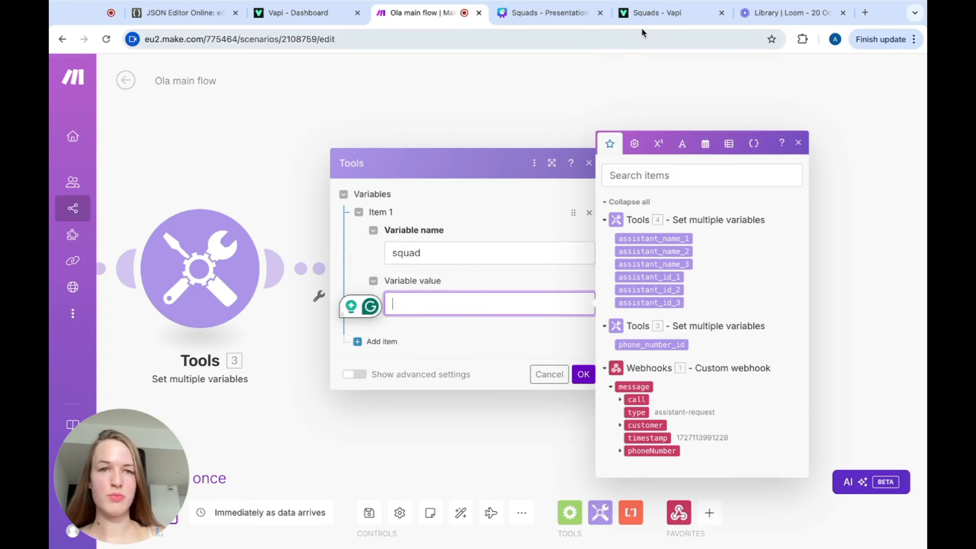
Examine the squad JSON example in the Vapi Squads documentation, focusing on the members, assistantId and assistantDestinations fields.
left_click(653, 13)
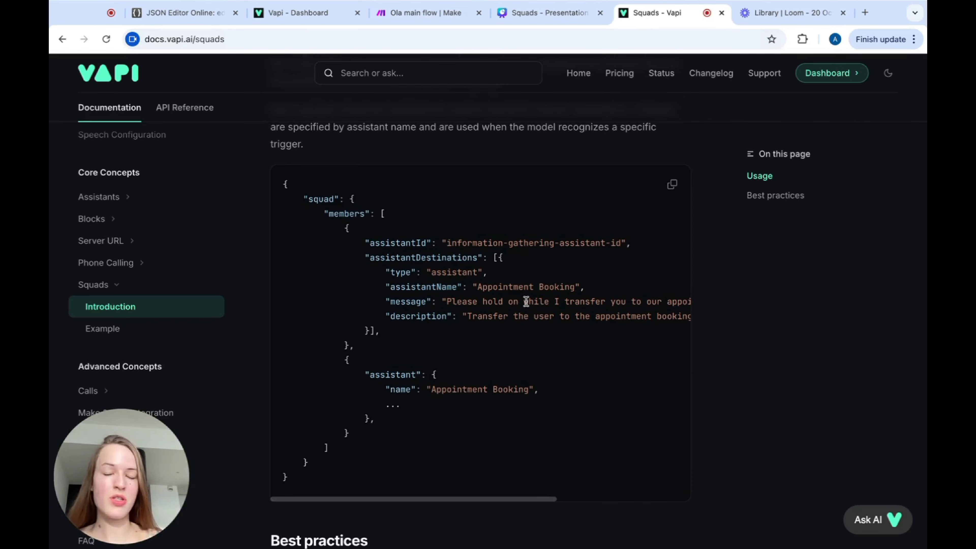
double_click(330, 200)
left_click(364, 208)
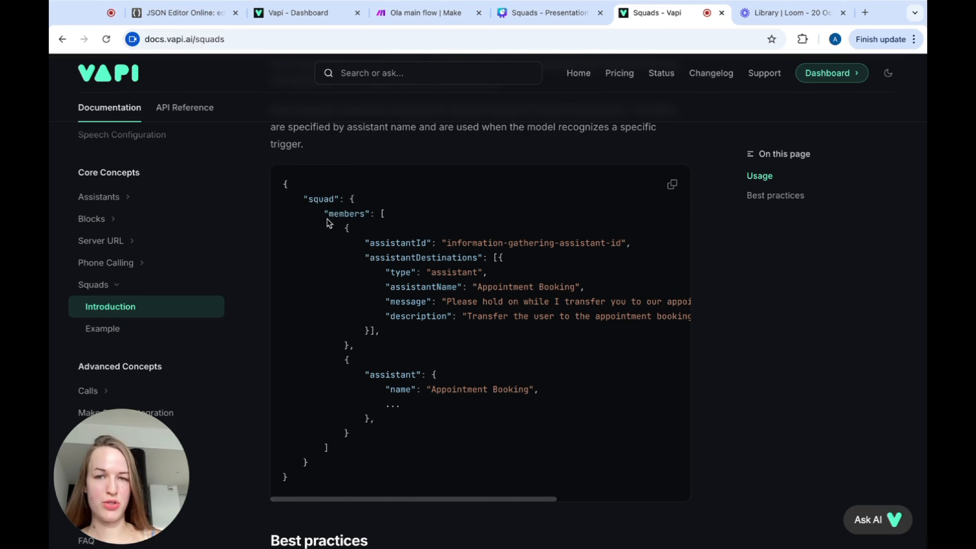
scroll(395, 213, "down", 2)
scroll(395, 214, "up", 1)
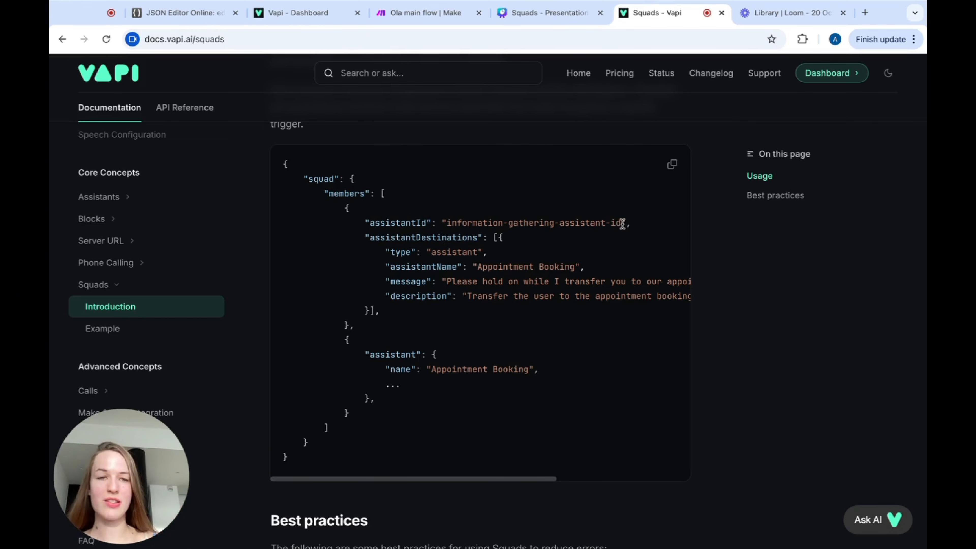
left_click_drag(624, 223, 448, 223)
left_click(519, 243)
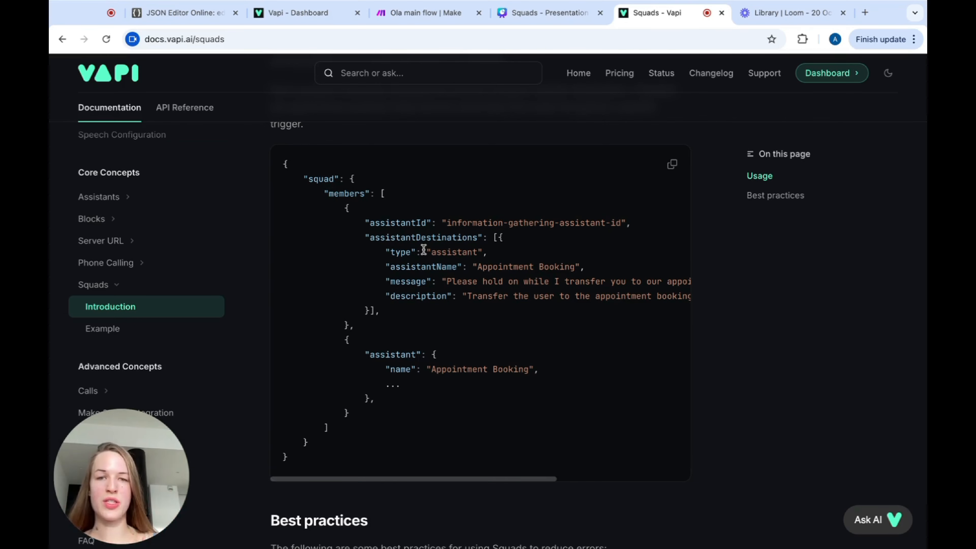
scroll(423, 250, "up", 1)
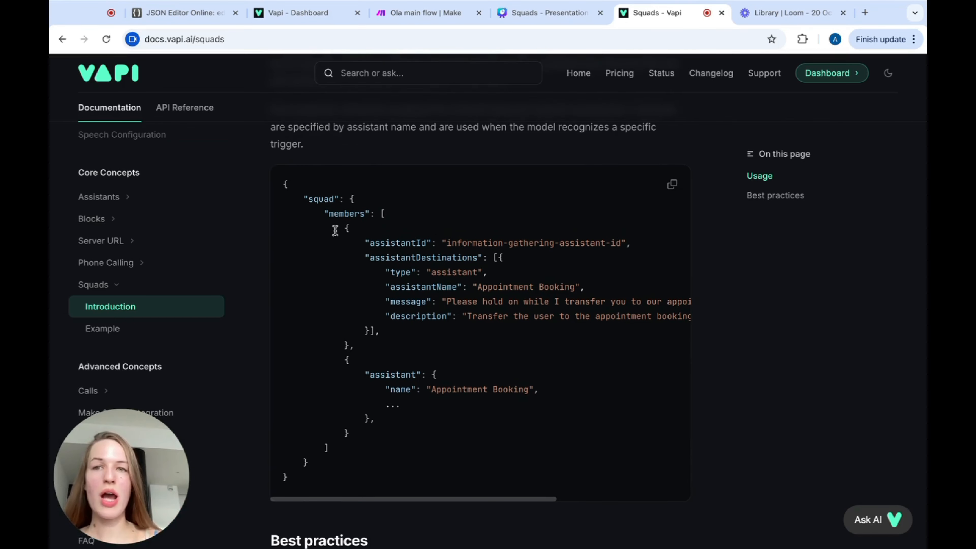
Switch to JSON Editor Online and set the assistantName of the Polish-speaking destination to Janek in the members JSON.
left_click(182, 13)
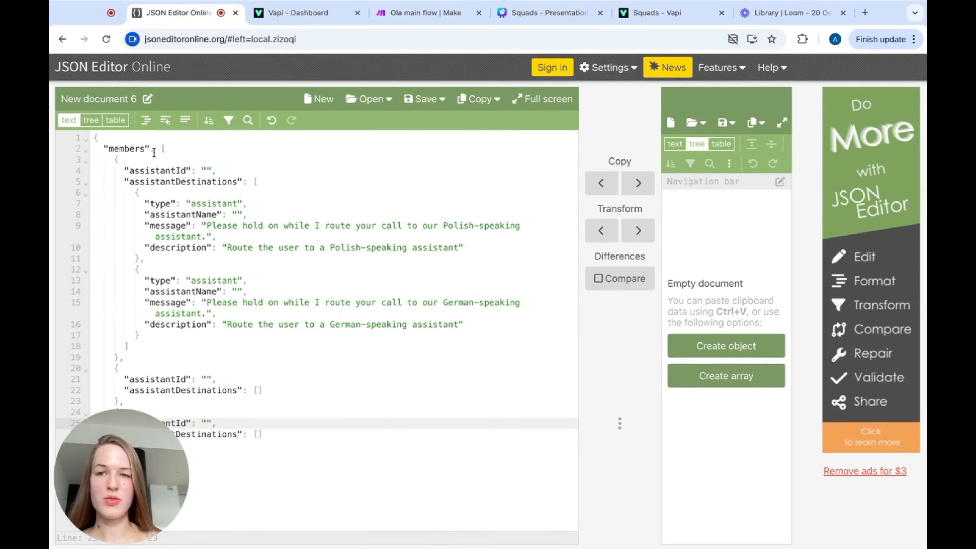
left_click(207, 170)
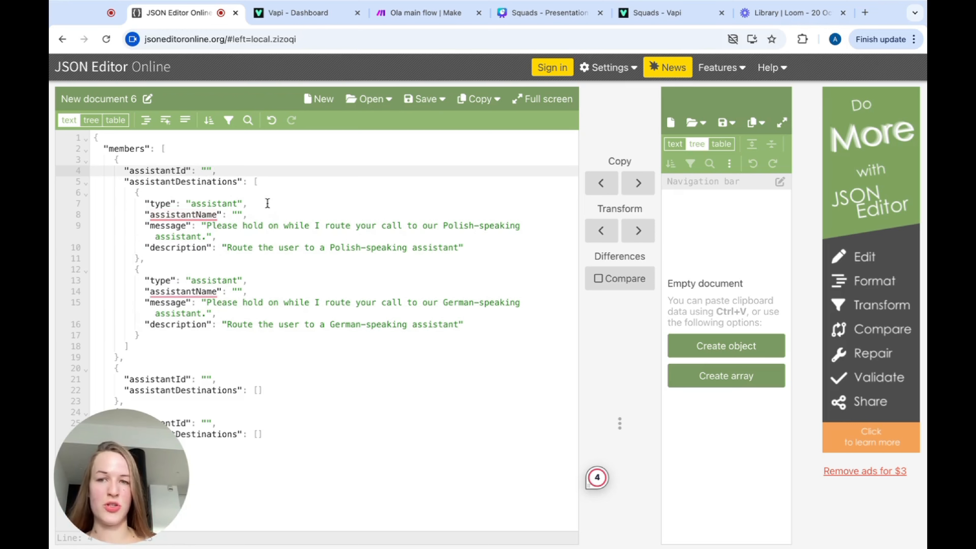
left_click(258, 203)
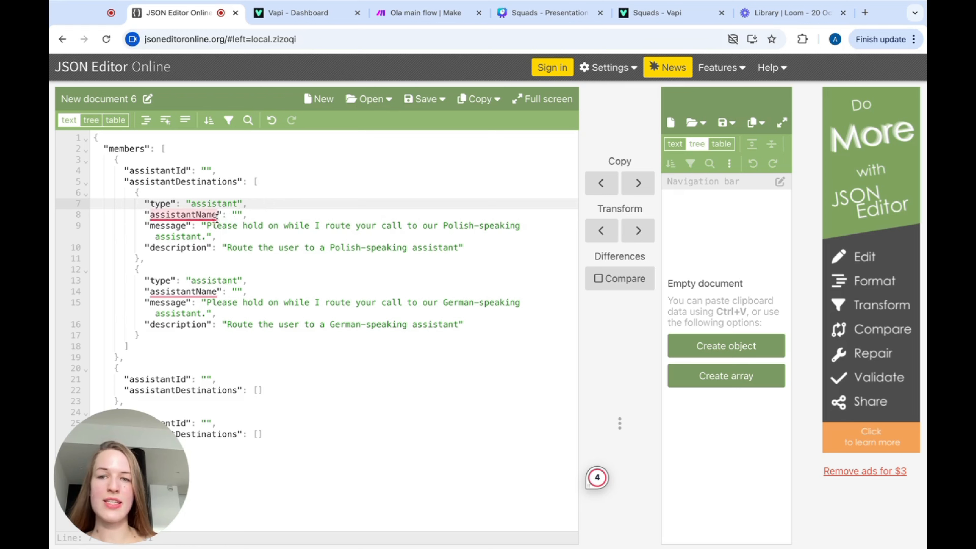
mouse_move(183, 214)
left_click(237, 215)
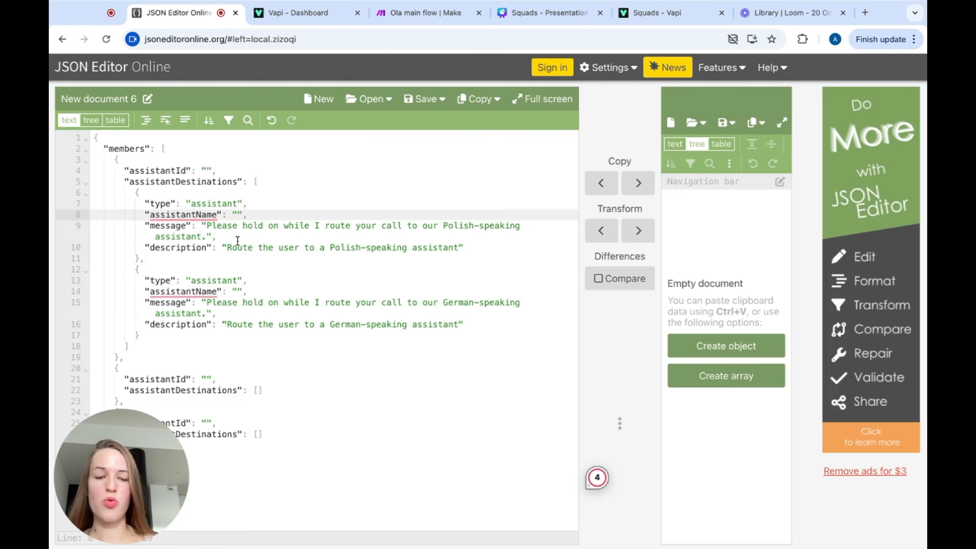
type("JANEK")
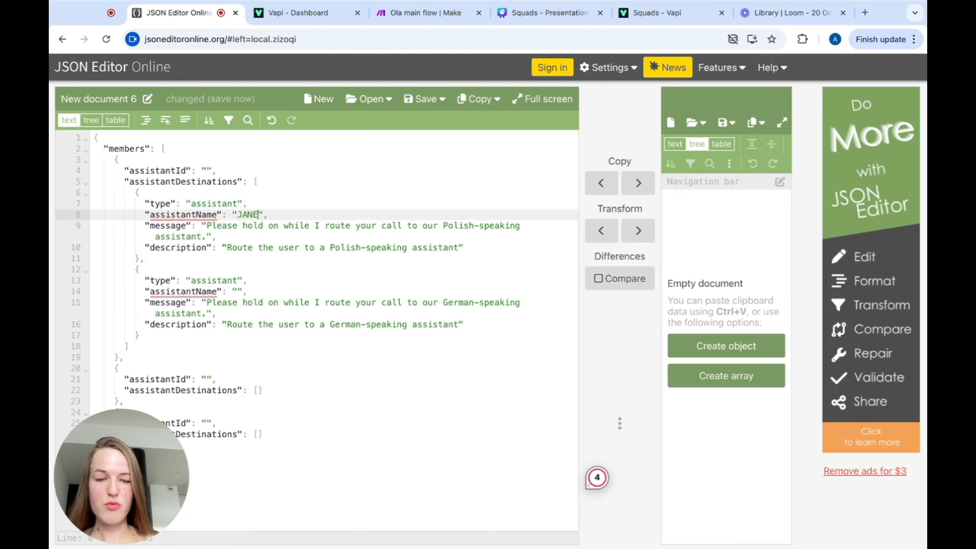
key("BackSpace")
key("BackSpace")
key("BackSpace")
key("BackSpace")
type("ane")
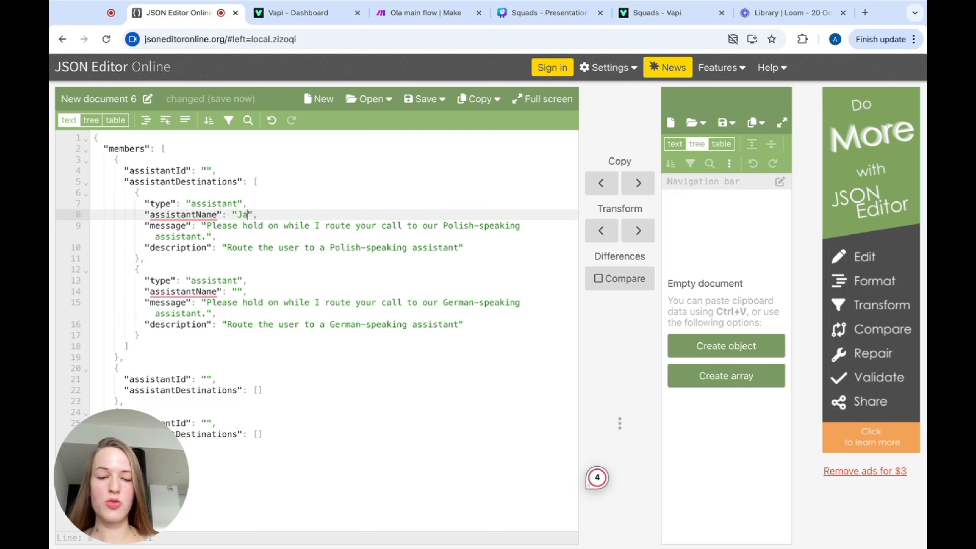
type("k")
Review the Polish-speaking destination's transfer message and set the German-speaking destination's assistantName to Jonas.
scroll(253, 234, "down", 2)
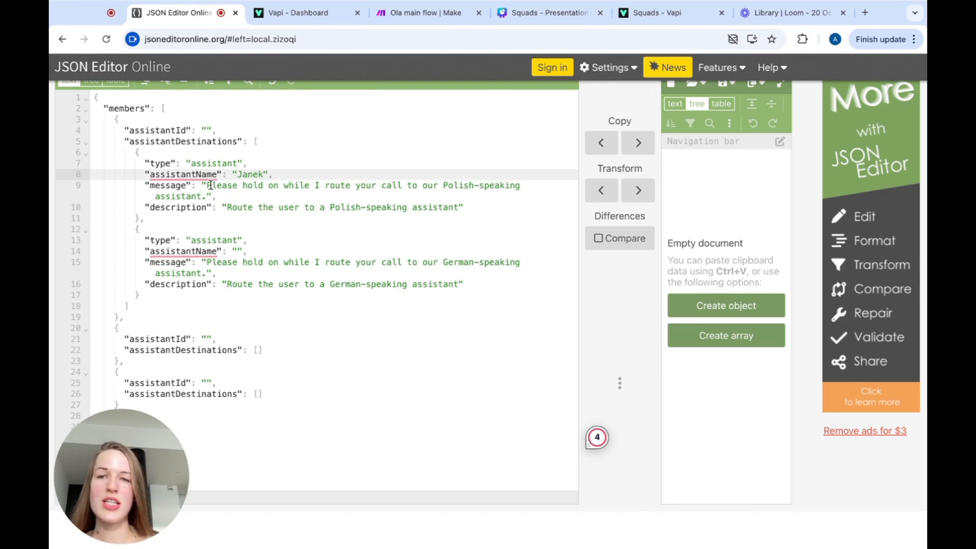
left_click_drag(207, 186, 208, 195)
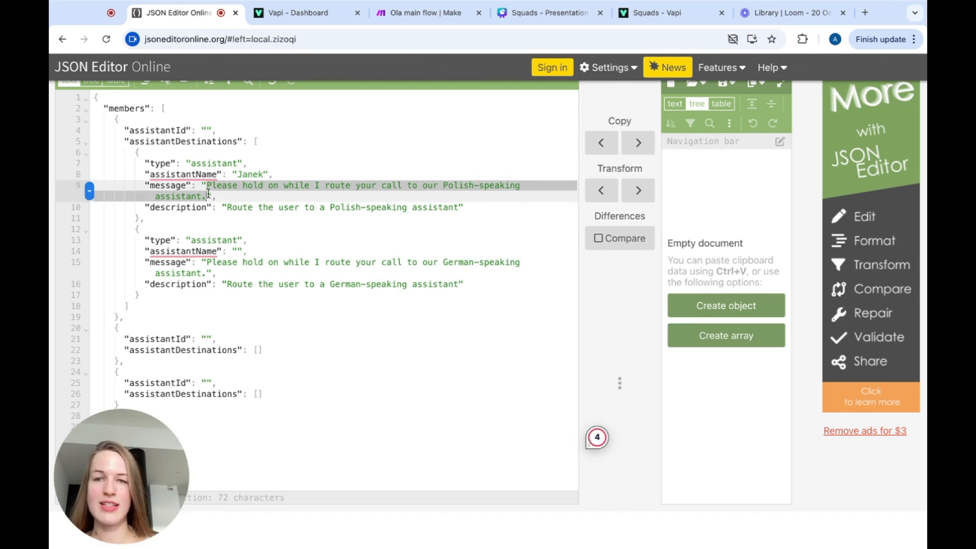
left_click(264, 231)
scroll(206, 294, "down", 1)
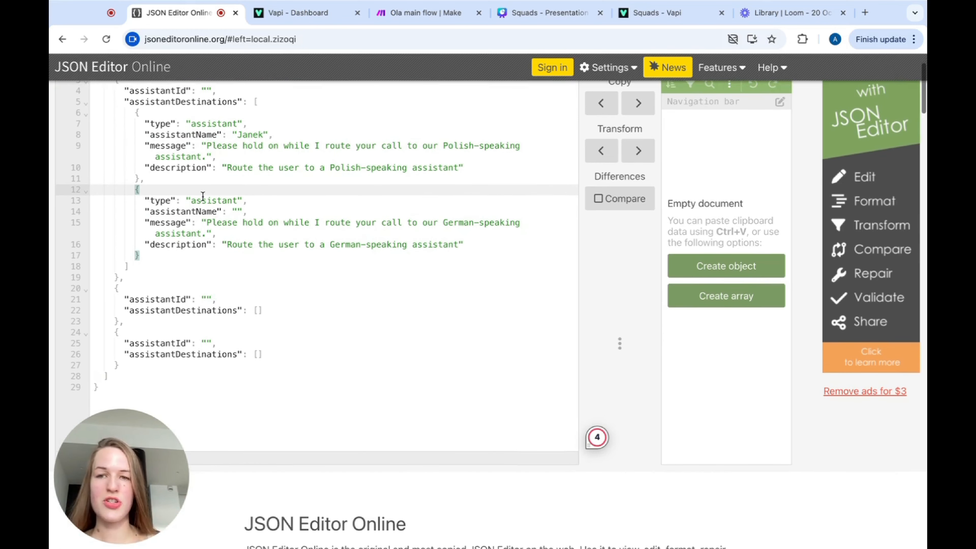
scroll(203, 197, "up", 1)
left_click(238, 237)
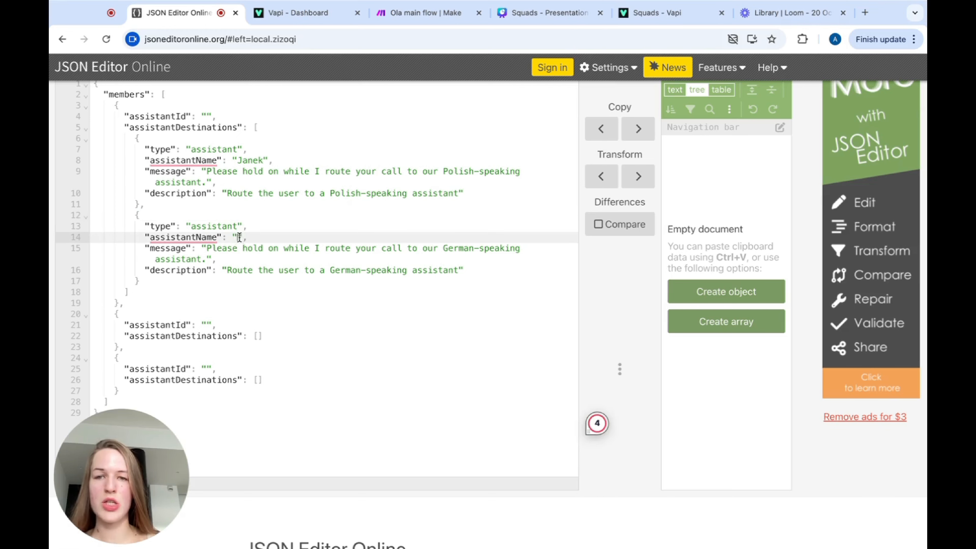
type("Jonas")
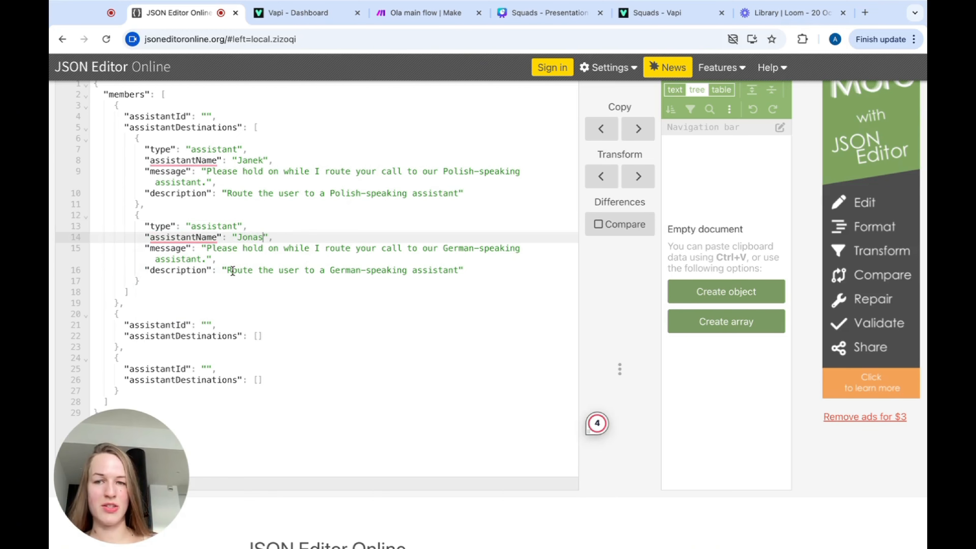
Examine the members array structure, focusing on each member's assistantId and the assistantDestinations of the second and third members.
scroll(230, 269, "up", 1)
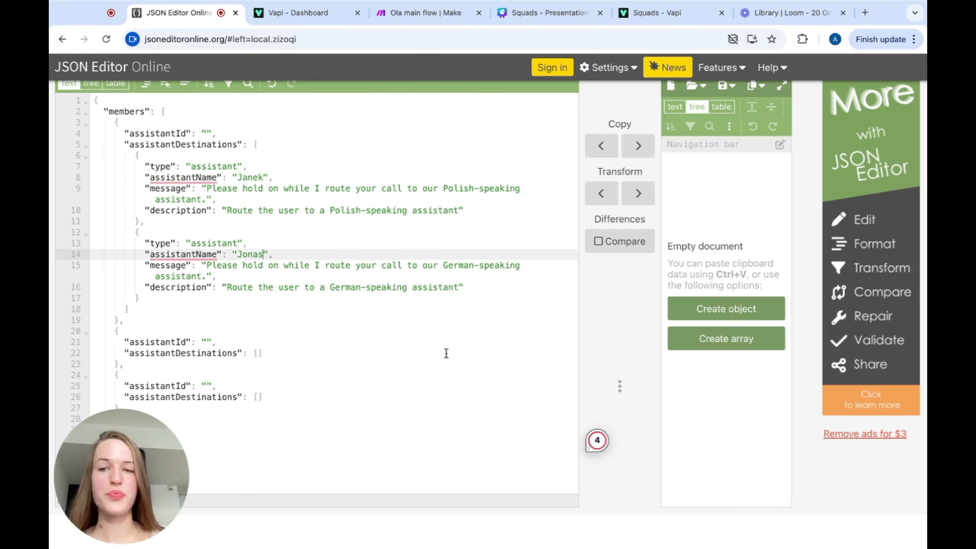
scroll(251, 323, "down", 2)
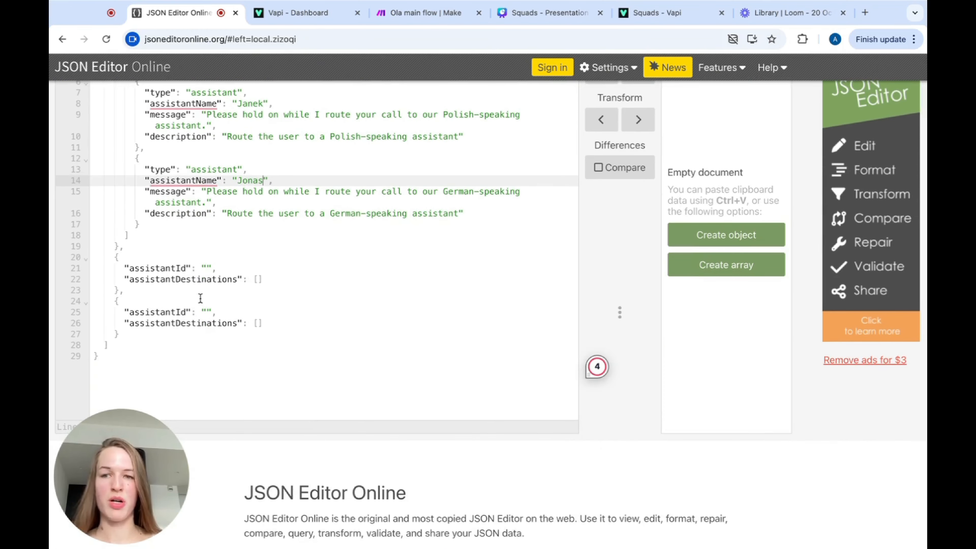
scroll(200, 296, "up", 2)
scroll(200, 298, "down", 1)
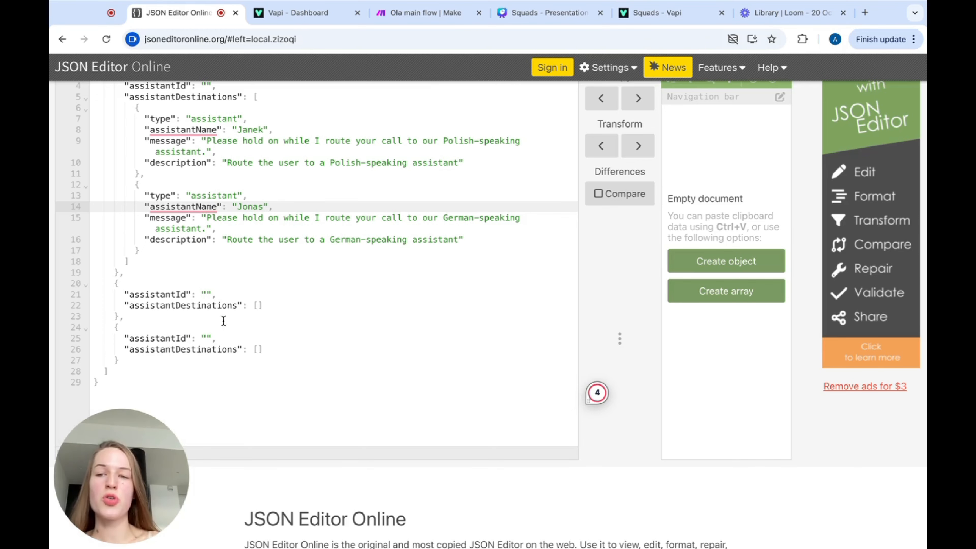
scroll(174, 287, "up", 2)
scroll(174, 286, "up", 1)
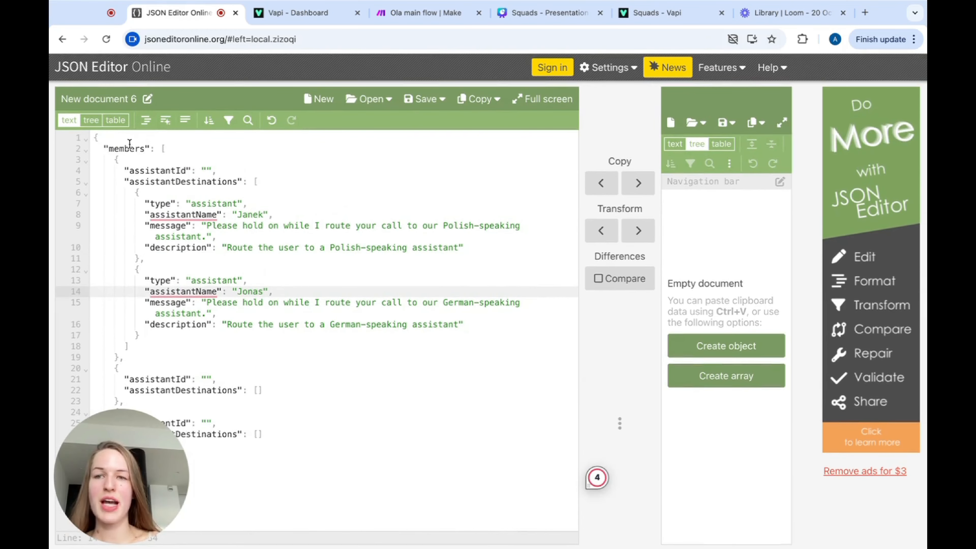
left_click(162, 149)
scroll(172, 185, "down", 3)
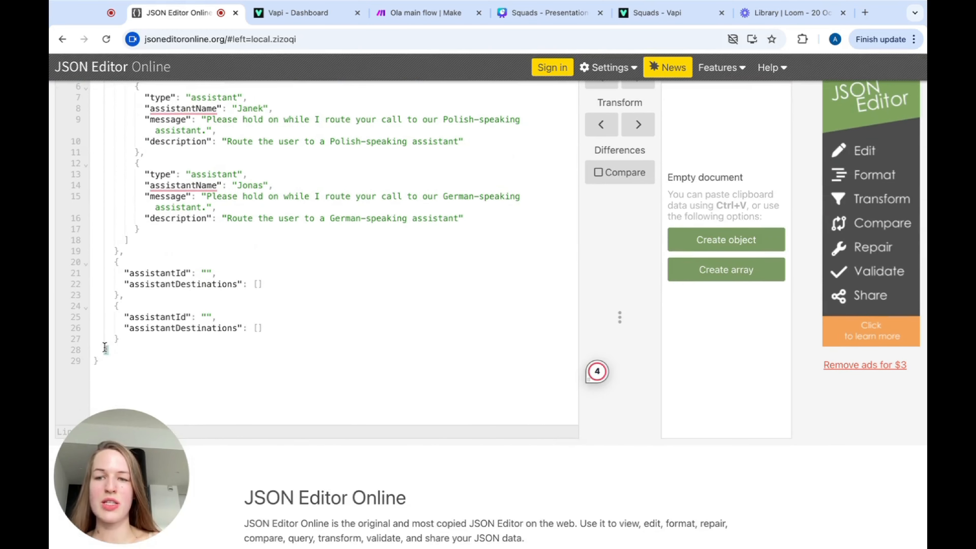
scroll(153, 150, "up", 2)
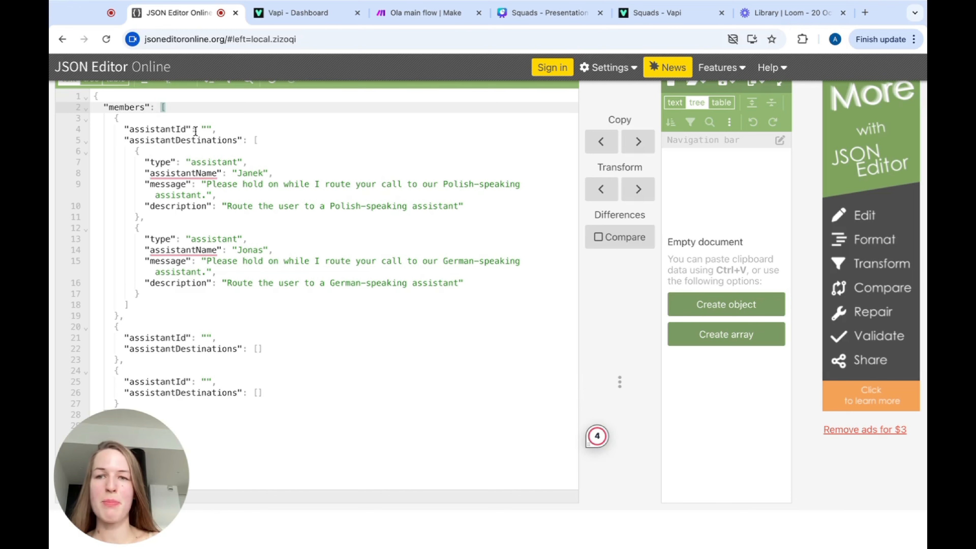
left_click_drag(212, 129, 130, 129)
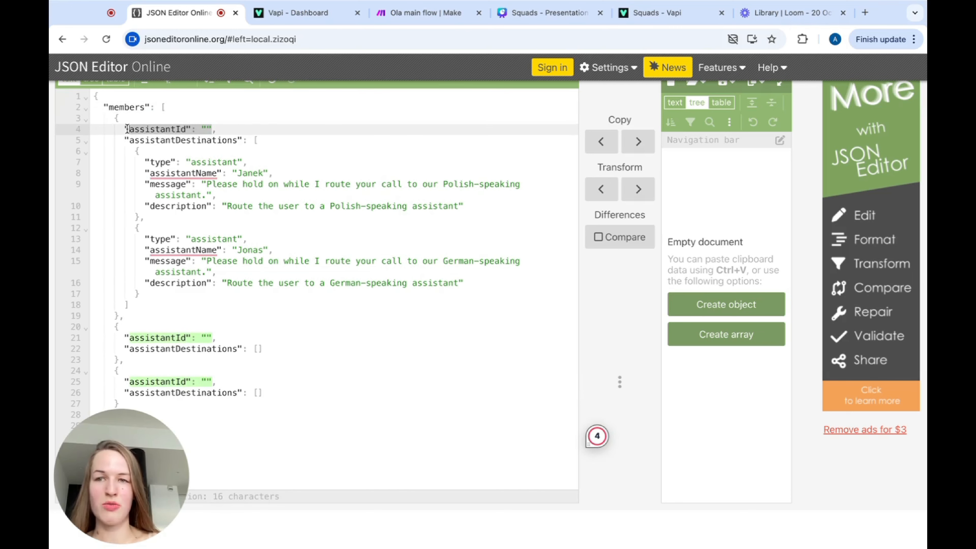
scroll(206, 282, "down", 2)
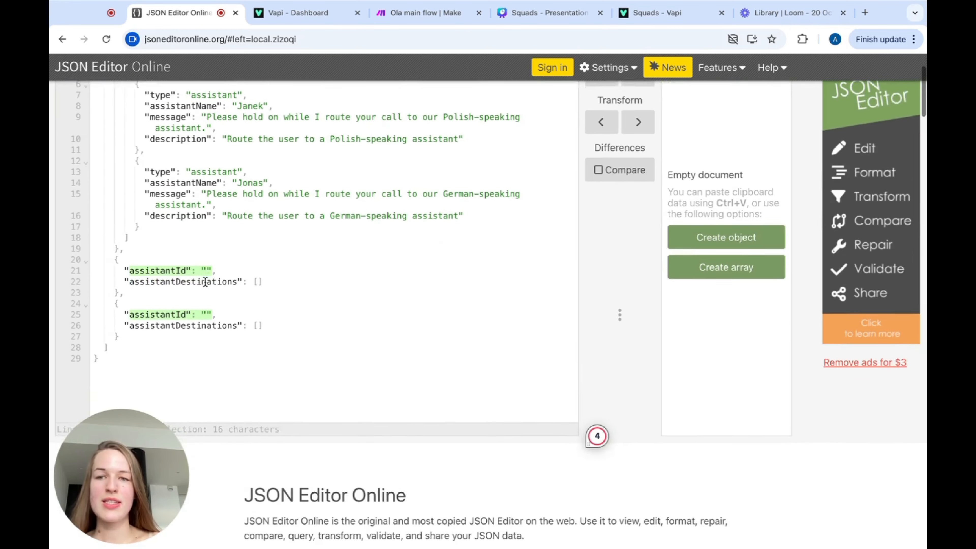
scroll(191, 307, "down", 2)
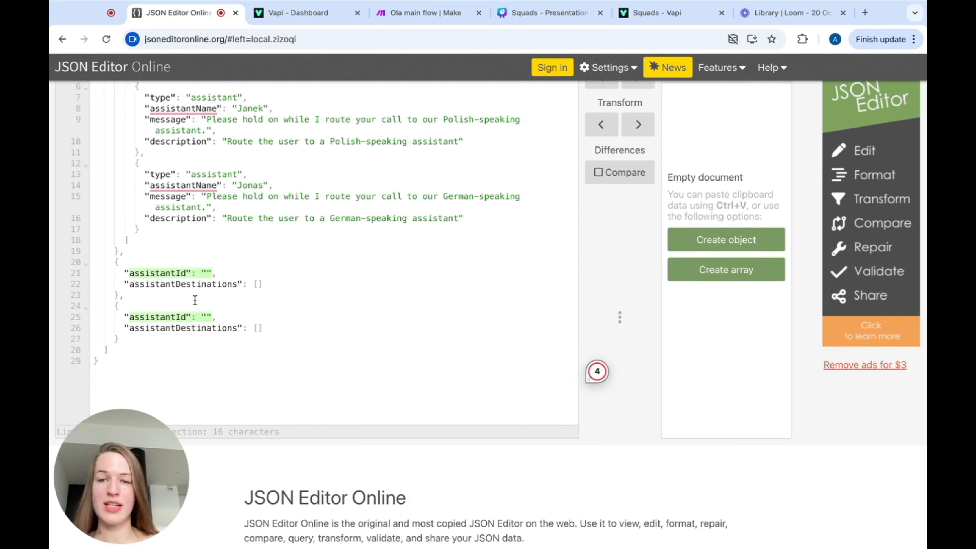
left_click(297, 345)
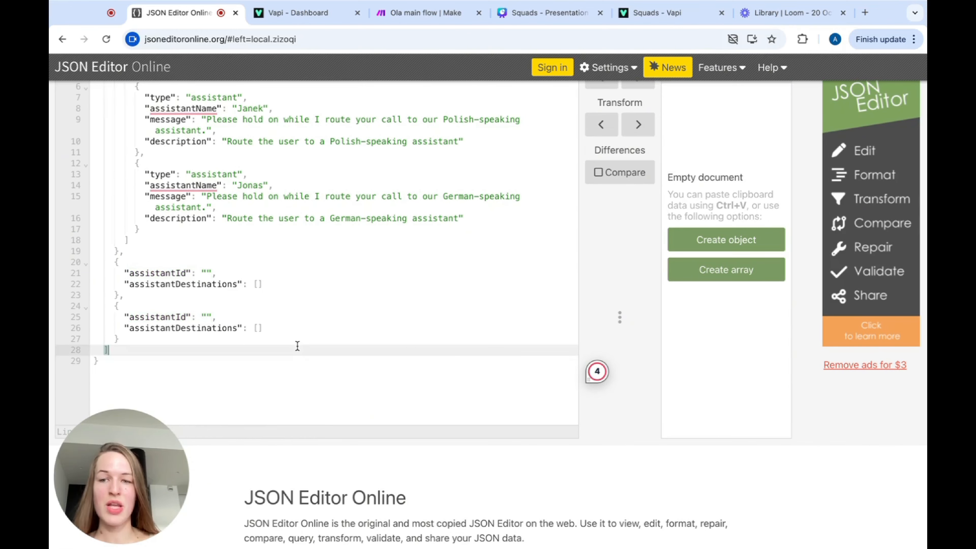
Copy the members JSON template with blank assistant names and IDs into the squad variable's value in Make.
scroll(297, 346, "up", 5)
scroll(298, 345, "down", 2)
scroll(298, 346, "up", 2)
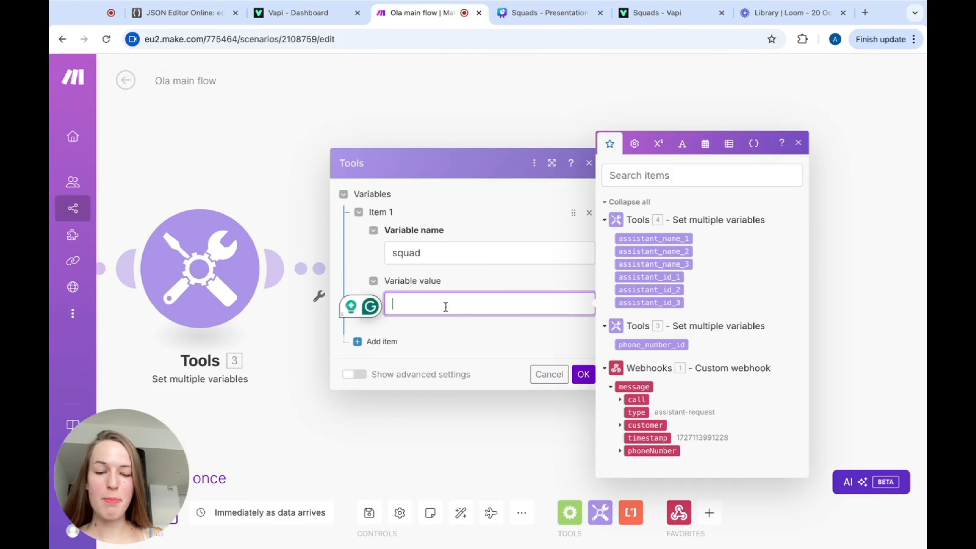
key("ctrl+v")
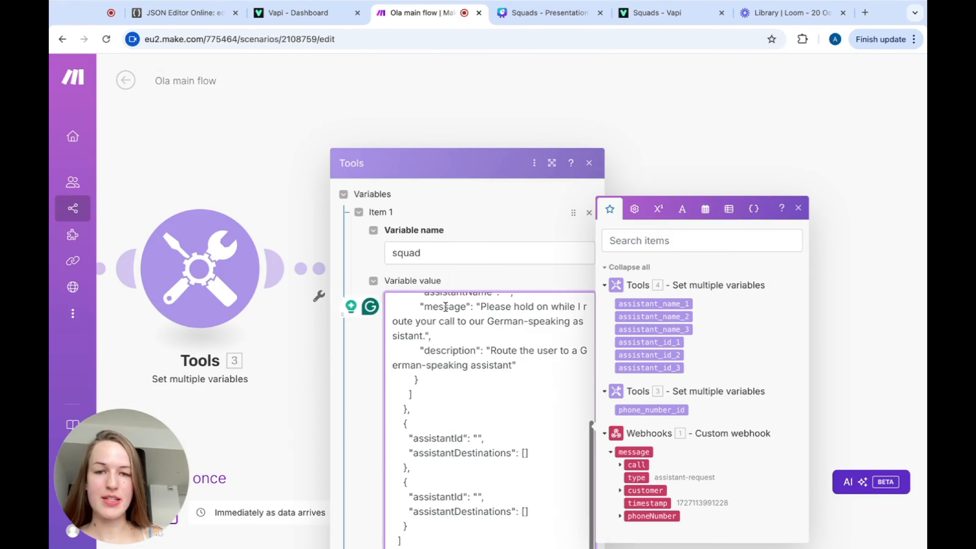
scroll(461, 382, "up", 5)
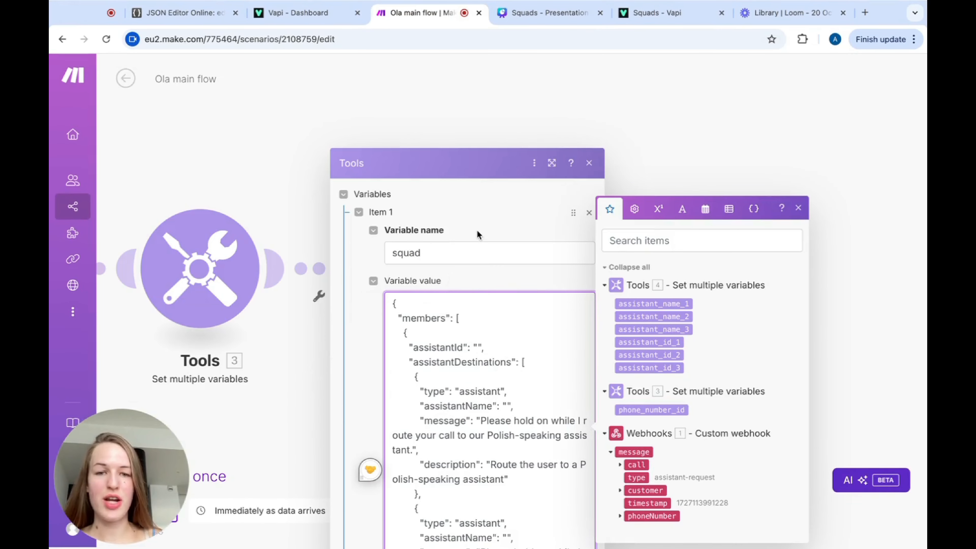
left_click(589, 163)
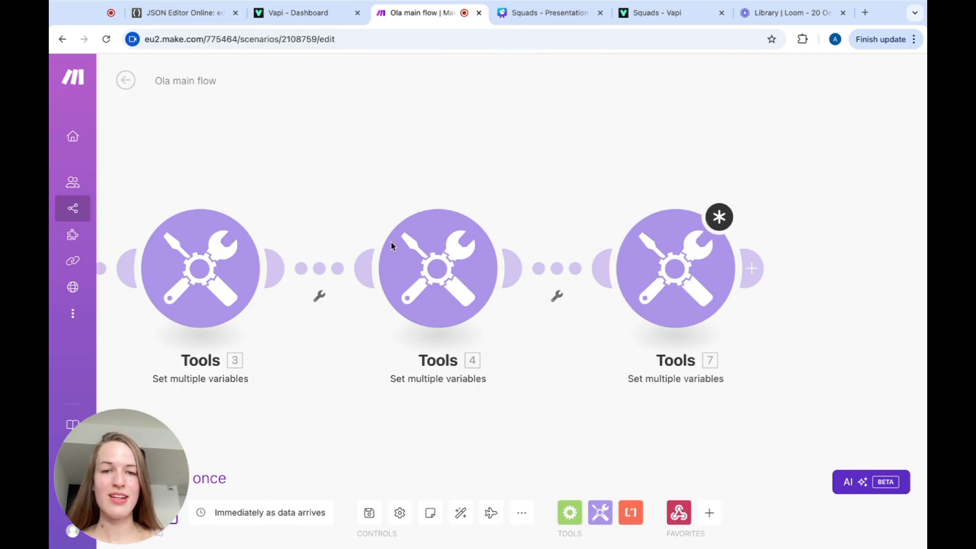
Reopen the squad variable module and map assistant_id_1 into the first member's assistantId.
left_click(618, 271)
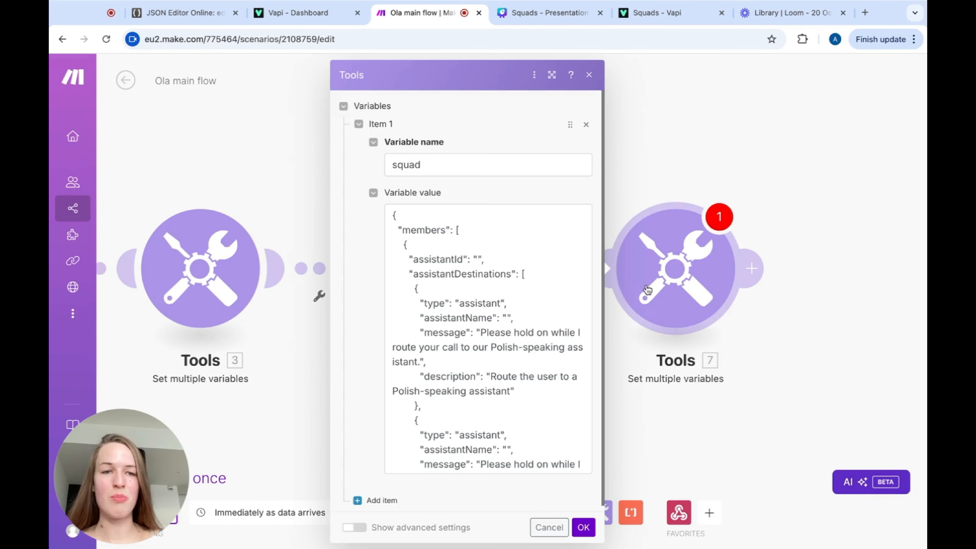
left_click(478, 258)
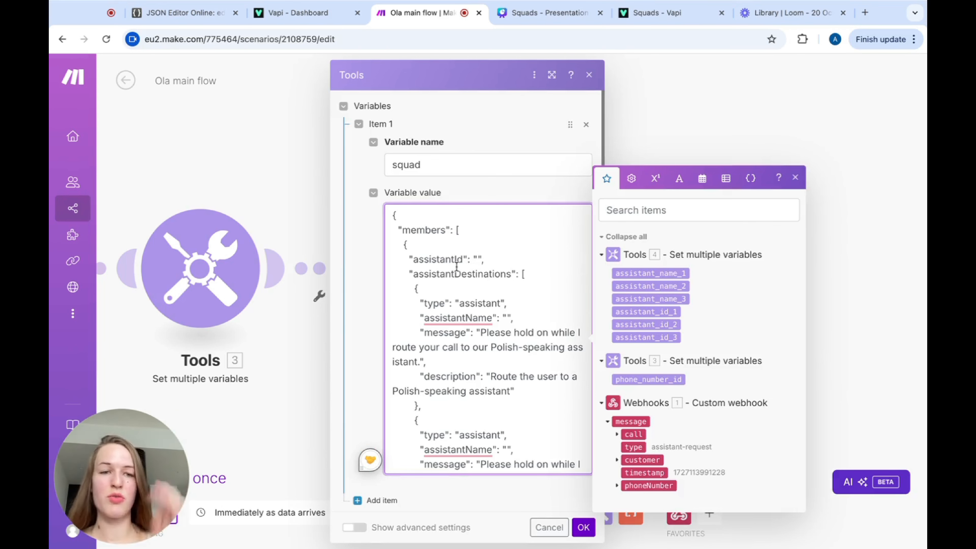
left_click(646, 311)
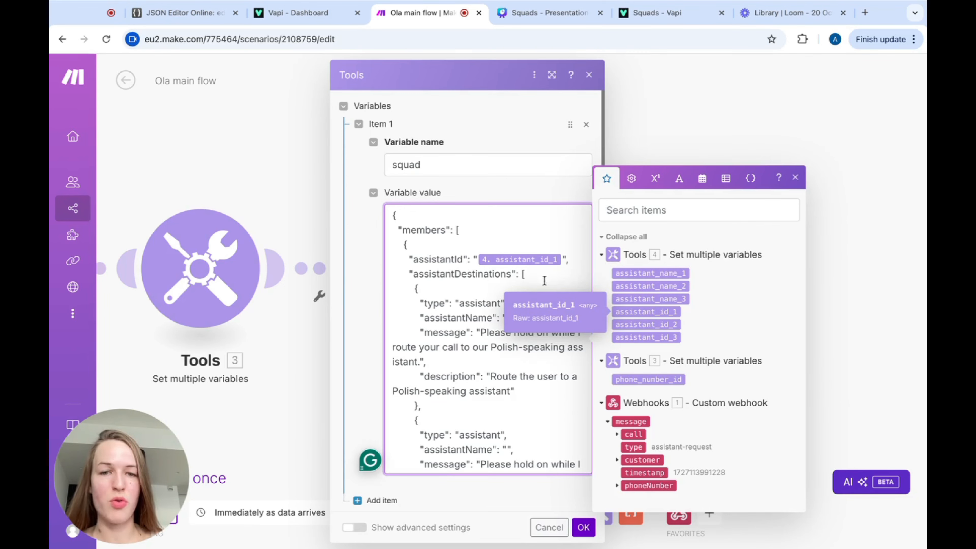
Map assistant_name_2 into the Polish-speaking destination's assistantName and assistant_name_3 into the German-speaking destination's assistantName.
scroll(498, 273, "down", 1)
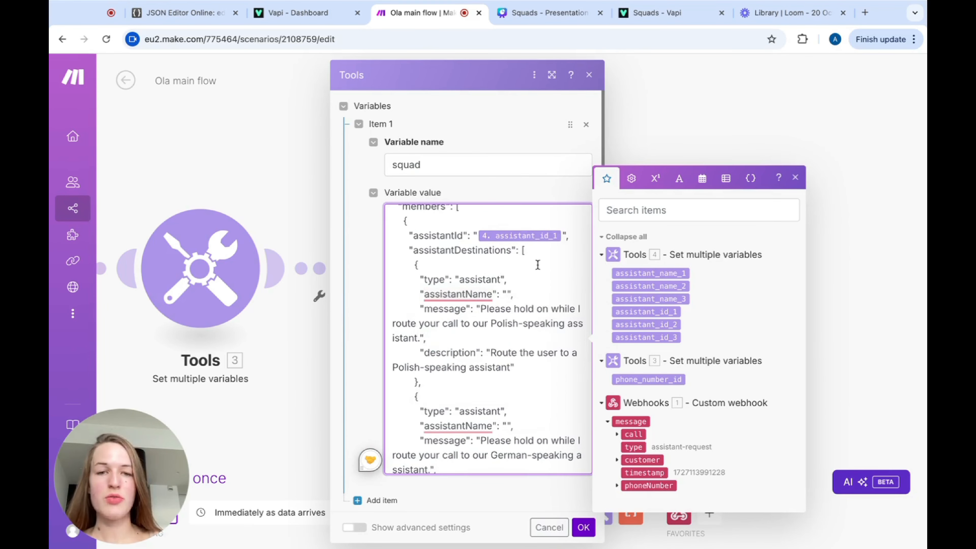
scroll(537, 265, "down", 2)
scroll(508, 254, "down", 4)
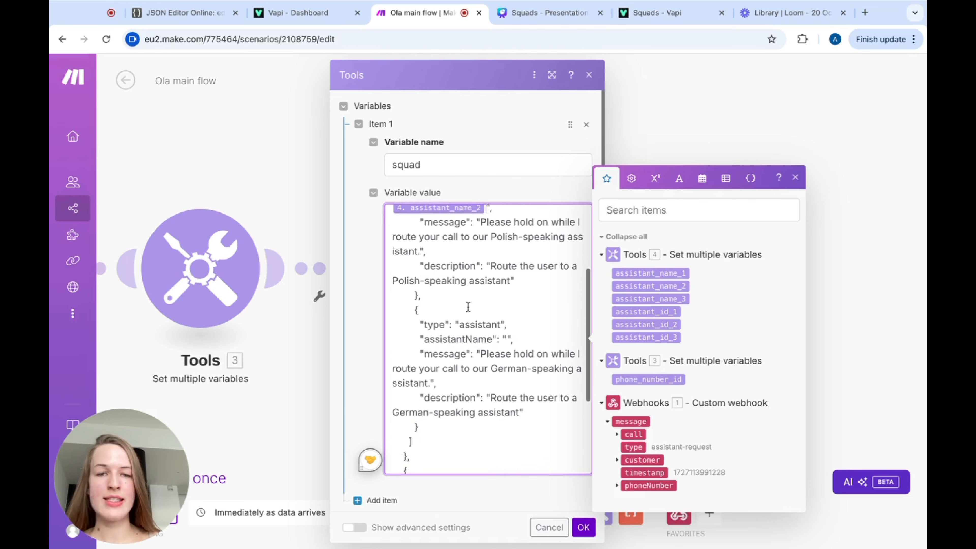
left_click(508, 300)
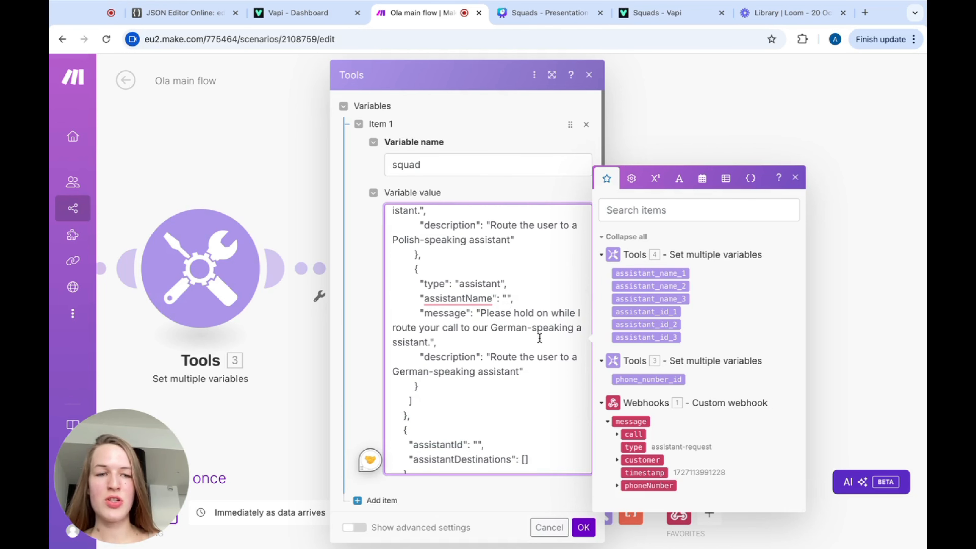
left_click(648, 302)
Map assistant_id_2 and assistant_id_3 into the second and third members' assistantId fields, and save the squad module.
scroll(531, 318, "down", 4)
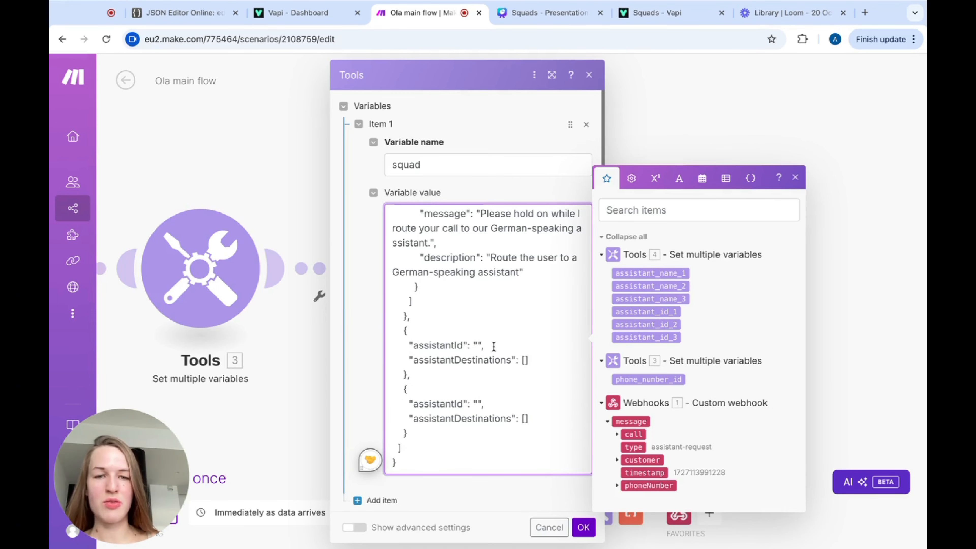
scroll(505, 318, "up", 7)
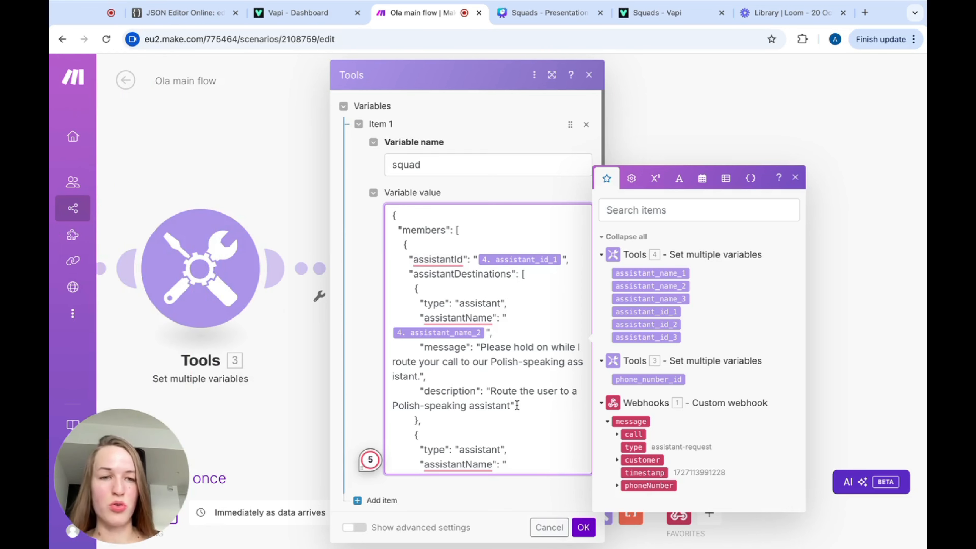
scroll(519, 405, "down", 10)
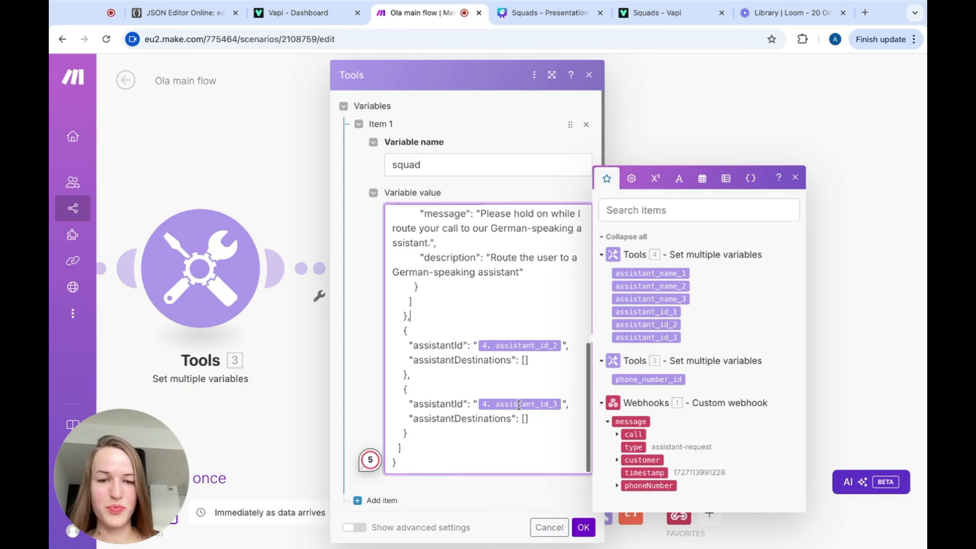
left_click(588, 535)
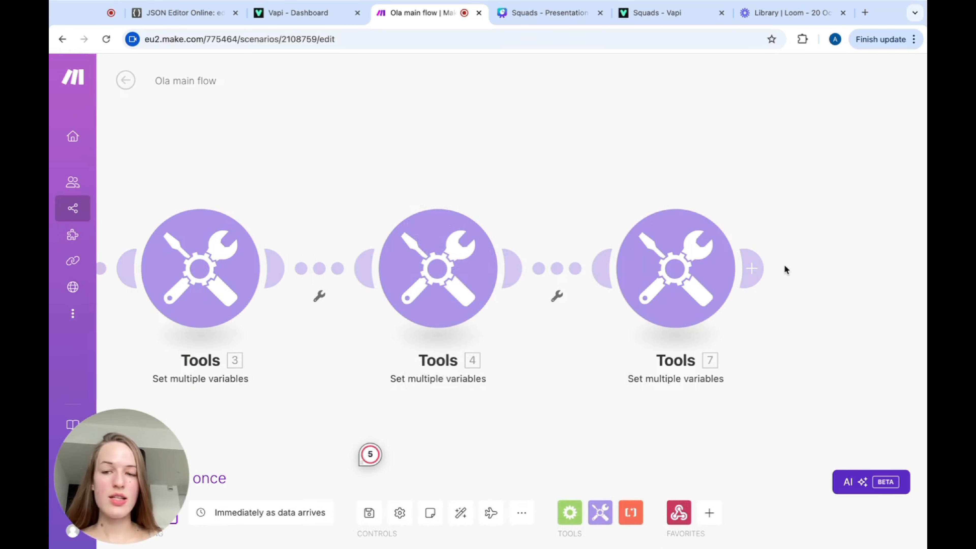
Add a Webhook response module after the squad module, with a JSON body containing empty phone_number_id and squad keys.
left_click(754, 271)
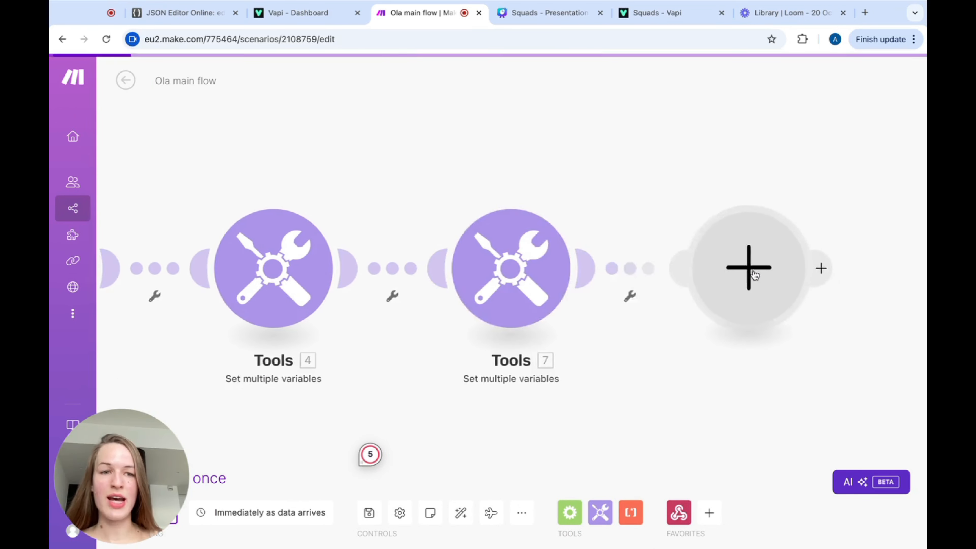
left_click(465, 171)
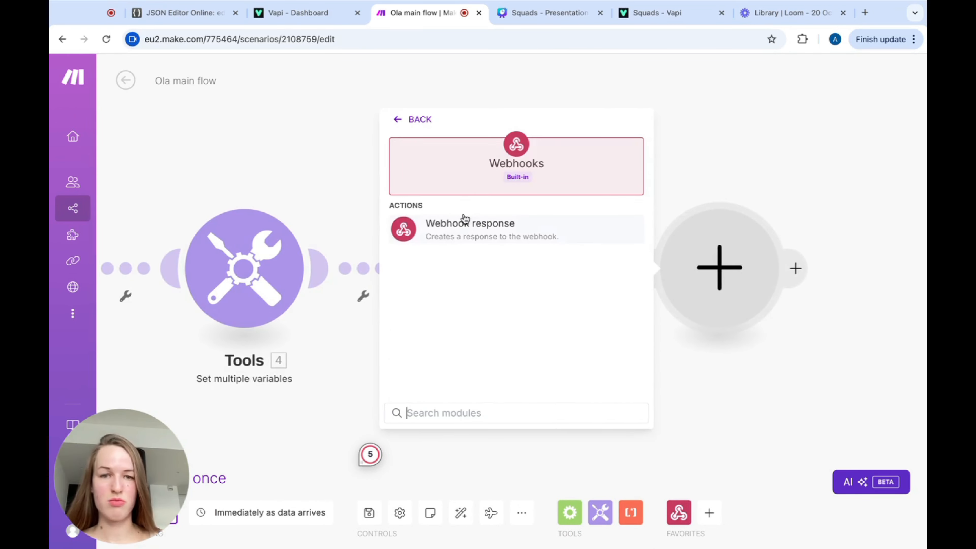
left_click(463, 225)
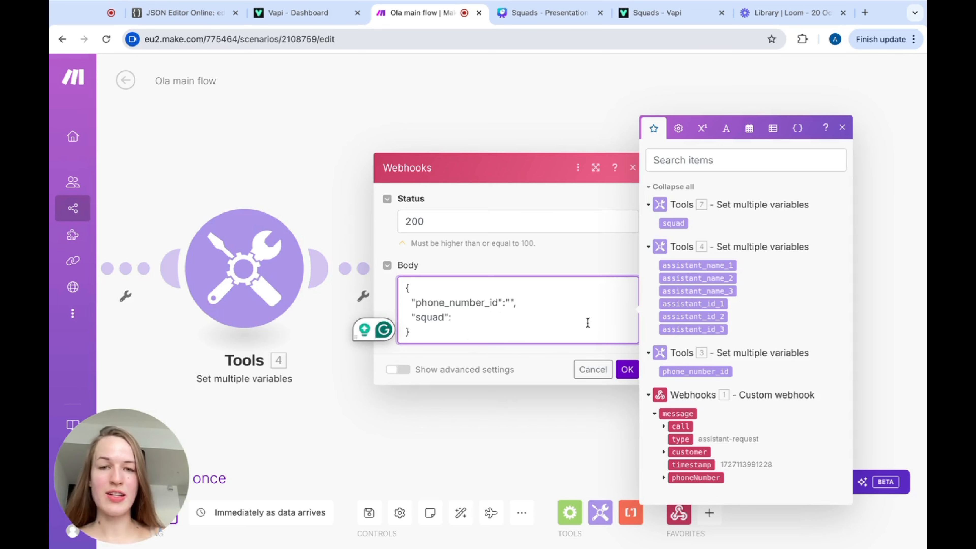
Map phone_number_id and squad into their matching keys in the webhook response body and save the module.
left_click(511, 303)
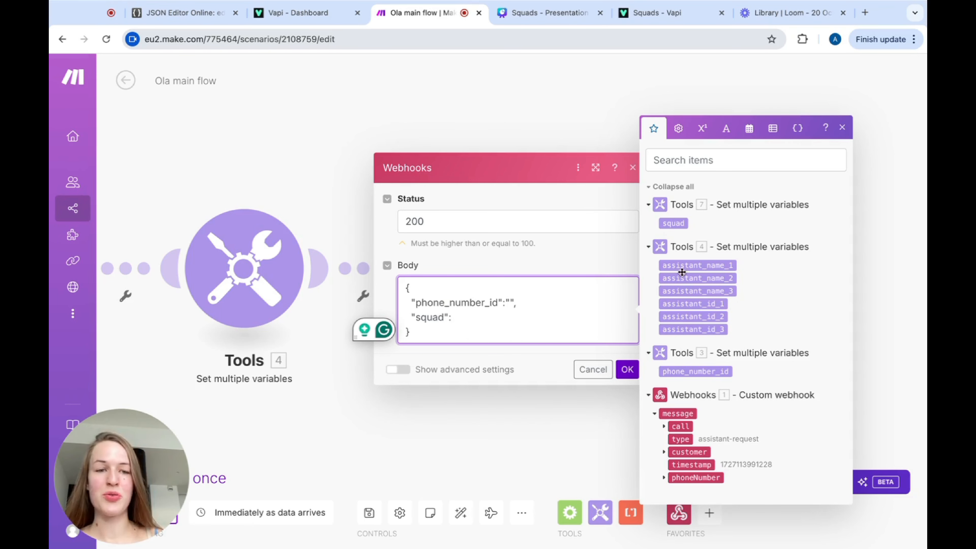
left_click(691, 371)
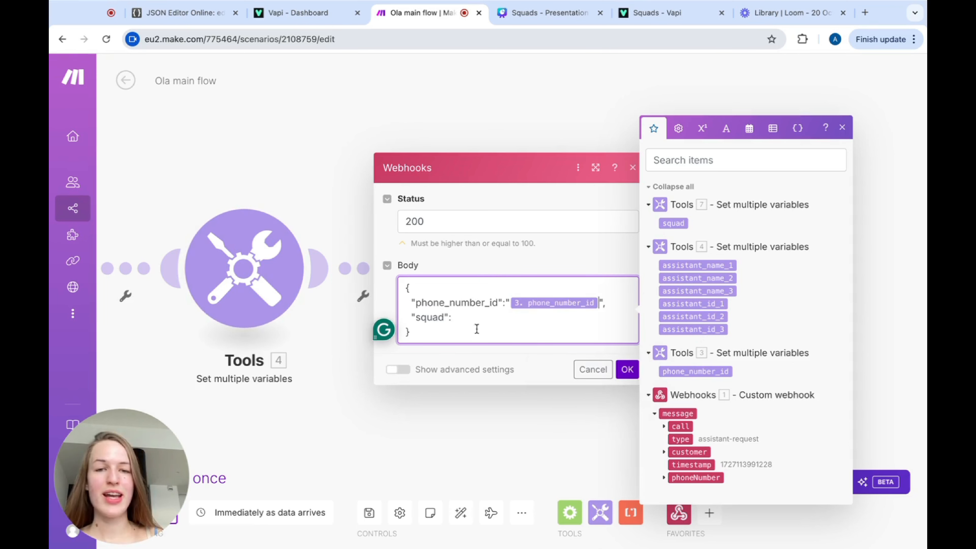
left_click(459, 319)
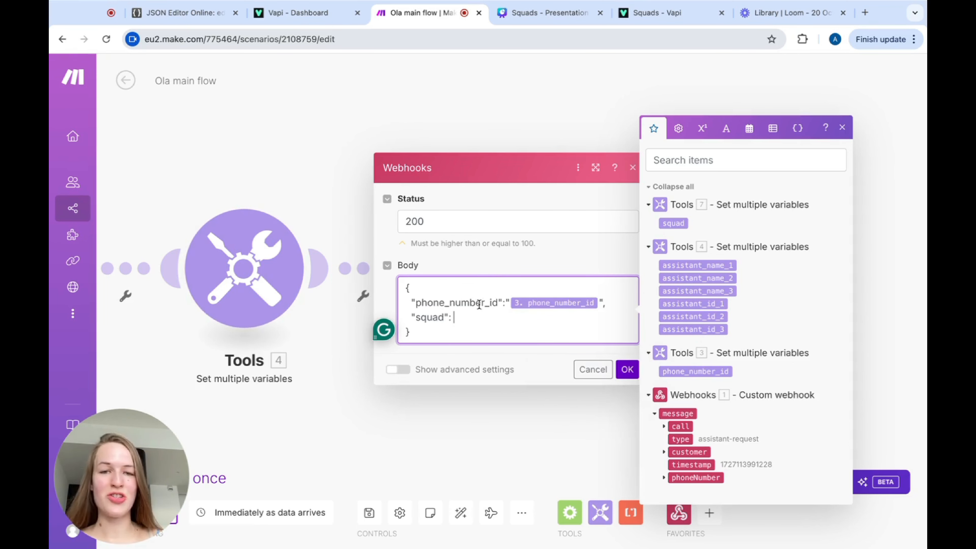
left_click(673, 223)
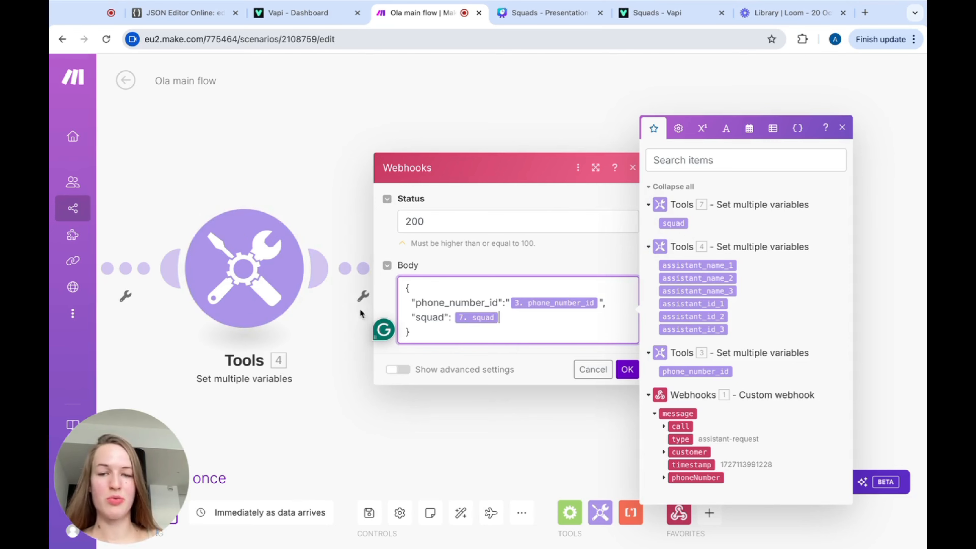
left_click(634, 370)
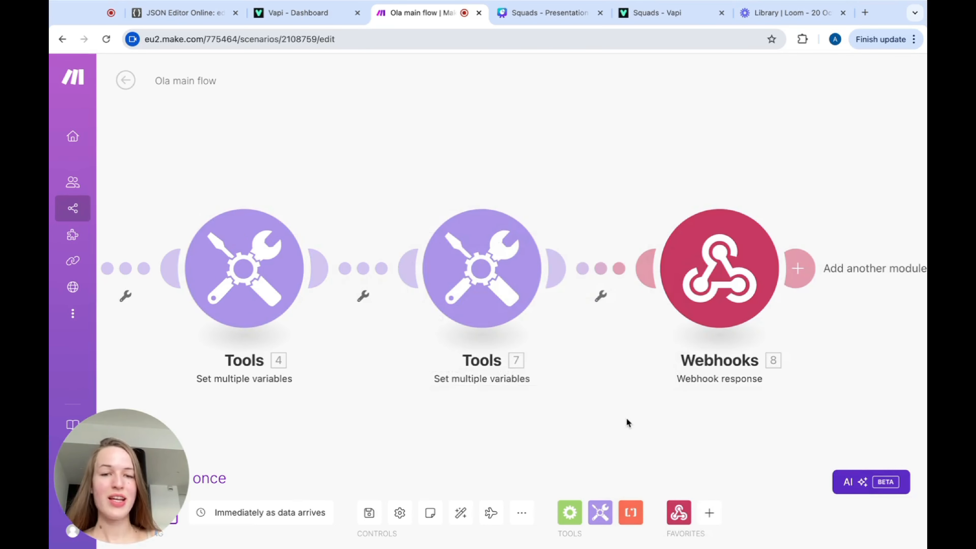
Review the complete scenario flow and inspect the squad module's variable value.
scroll(626, 417, "left", 3)
scroll(626, 417, "down", 5)
scroll(626, 418, "up", 5)
scroll(626, 418, "down", 2)
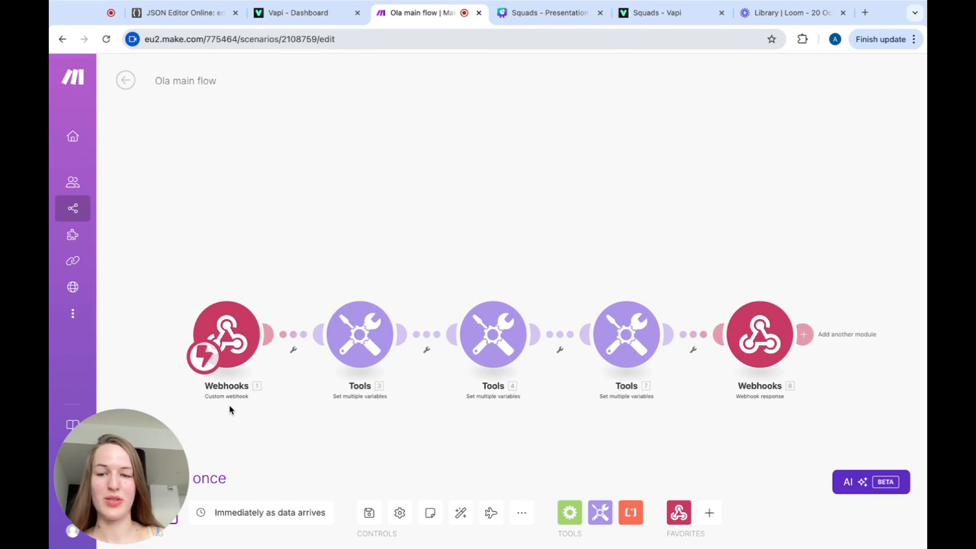
left_click_drag(138, 476, 137, 314)
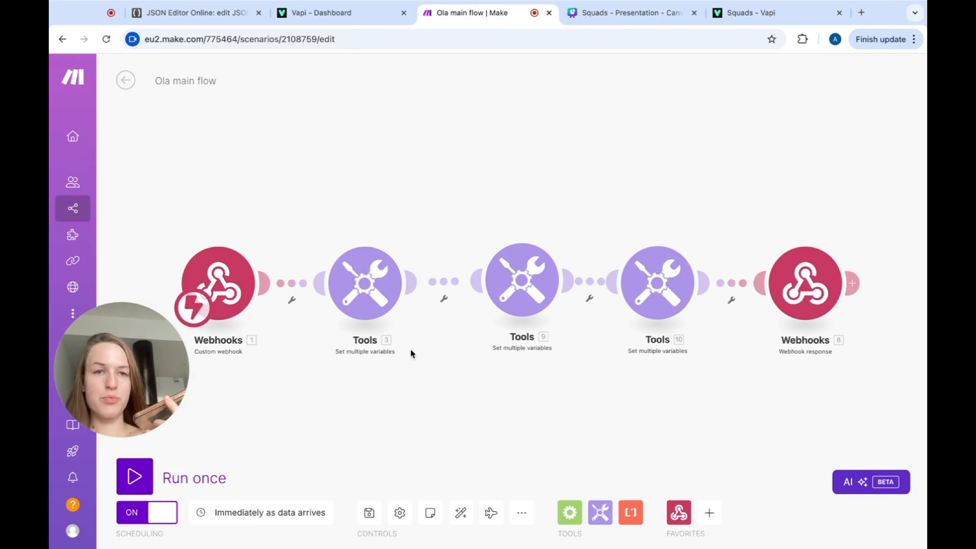
left_click(658, 284)
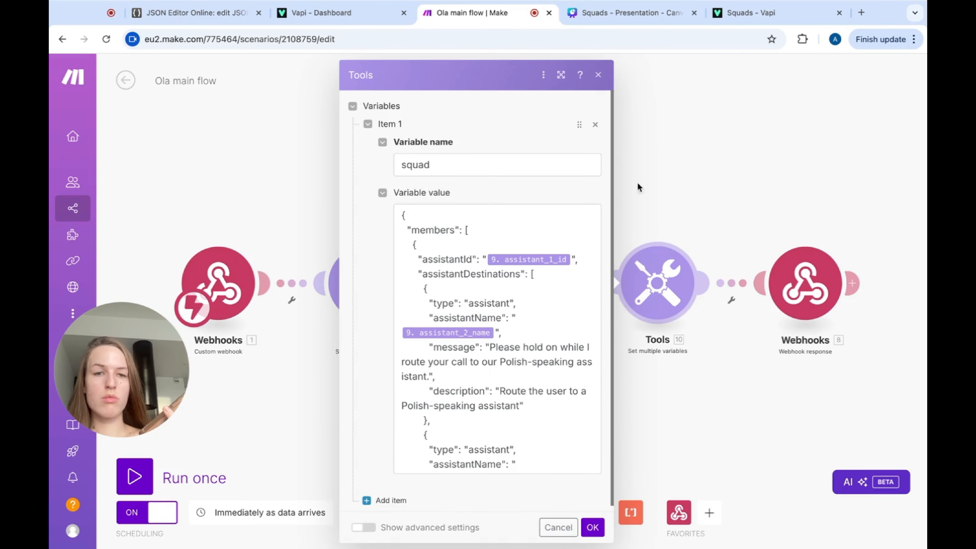
left_click(665, 158)
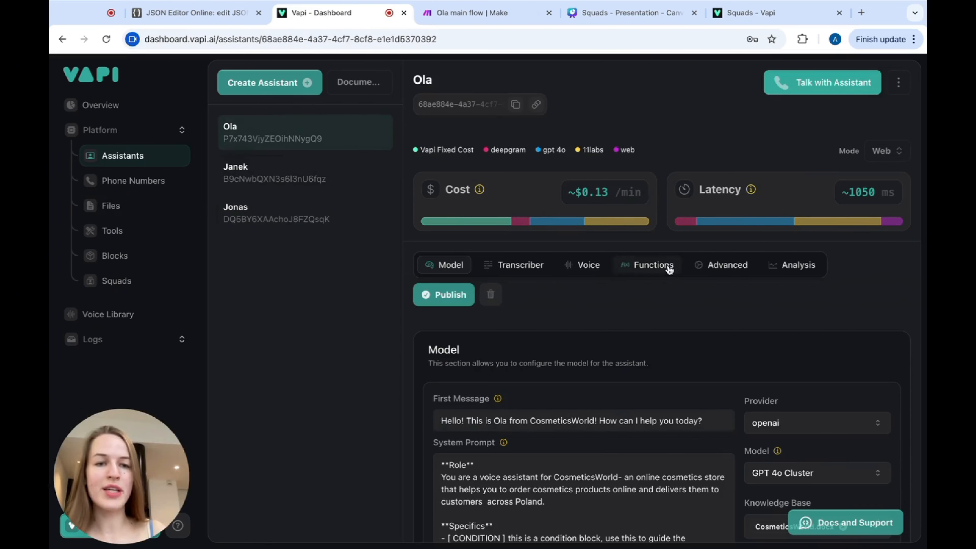
Check which tools are attached to the open Vapi assistant in its function settings.
left_click(653, 265)
scroll(591, 375, "down", 1)
left_click(594, 386)
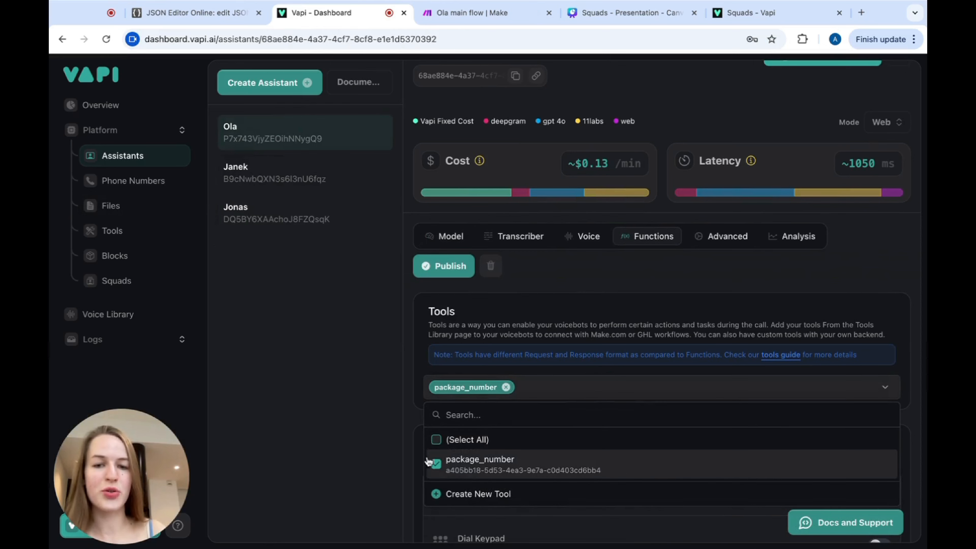
left_click(338, 401)
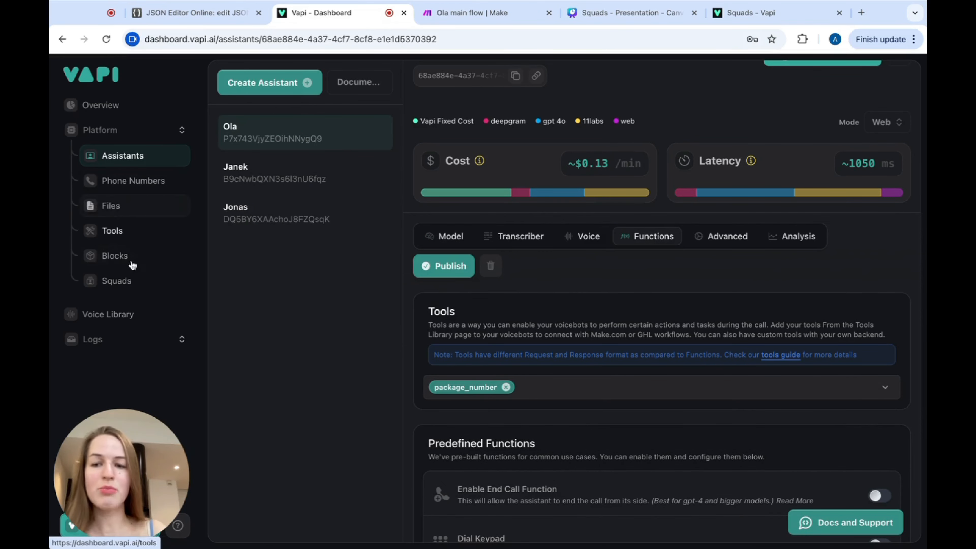
Examine the existing package_number tool's name, description and packagenumber property in the Vapi tools library.
left_click(131, 233)
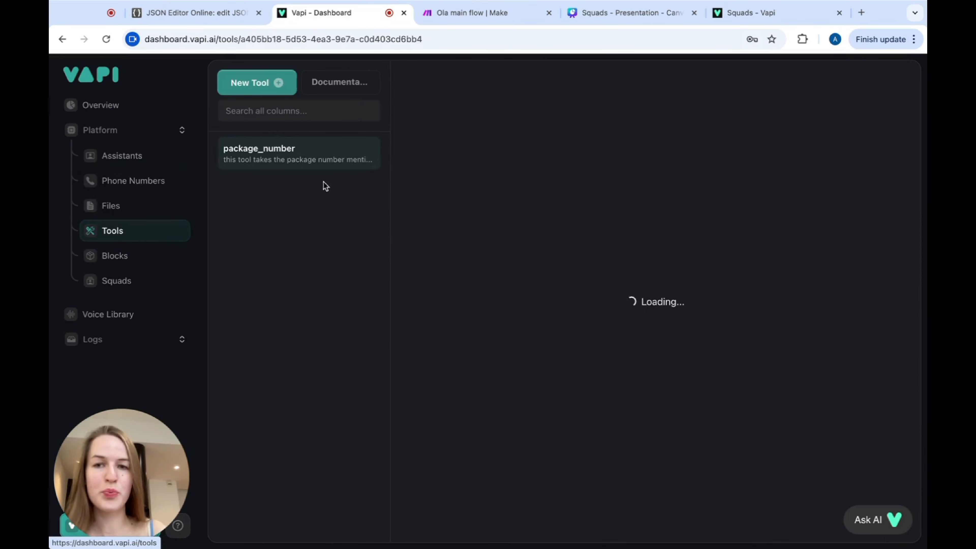
scroll(618, 332, "up", 1)
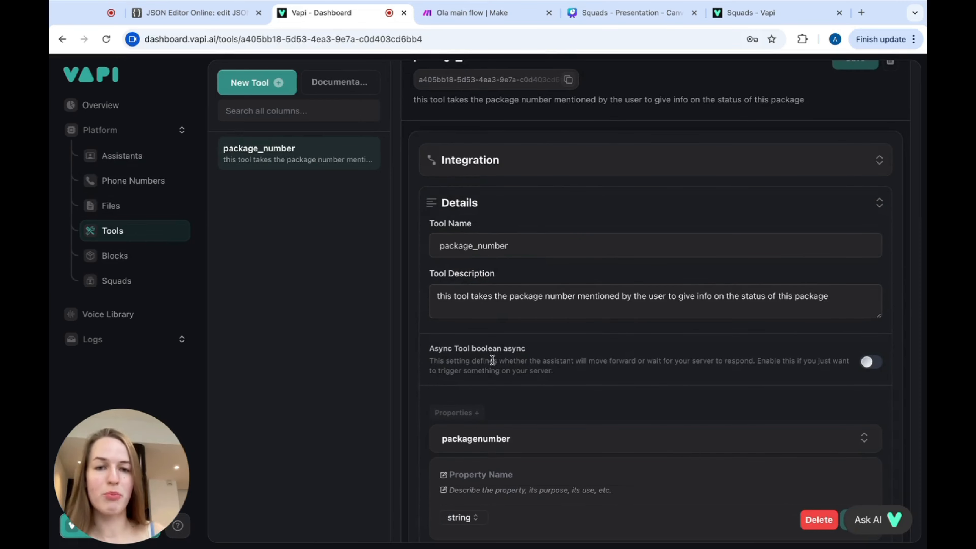
scroll(493, 357, "down", 4)
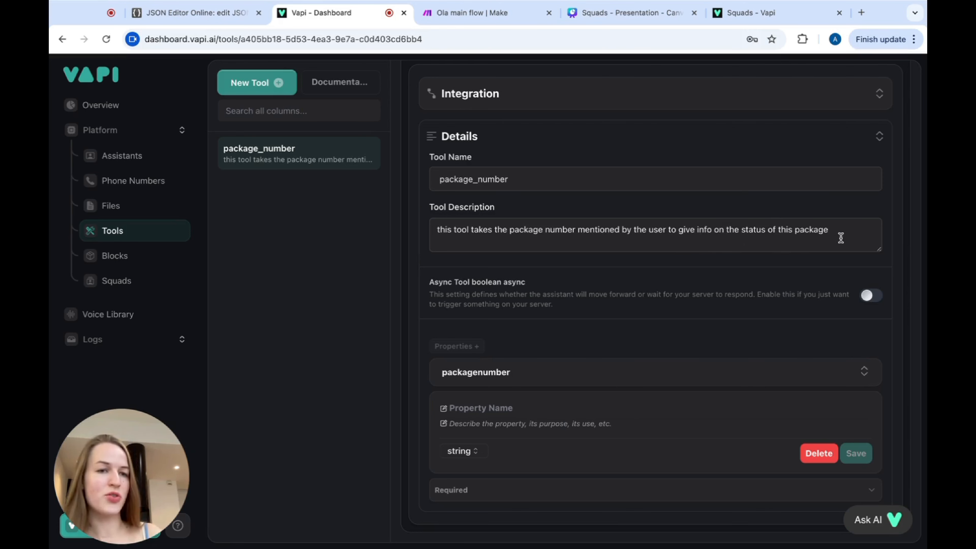
left_click(470, 370)
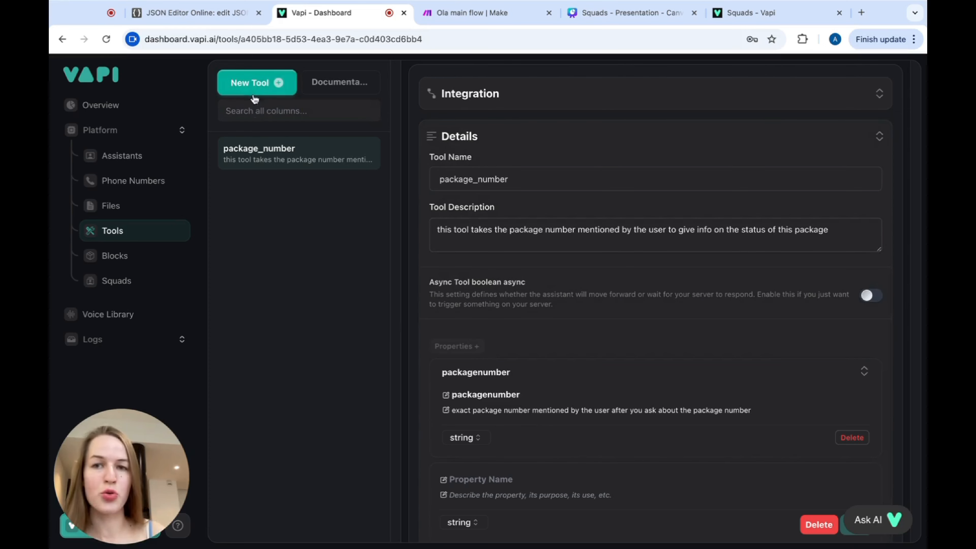
Start creating a new custom tool in Vapi and go to its server URL.
left_click(258, 91)
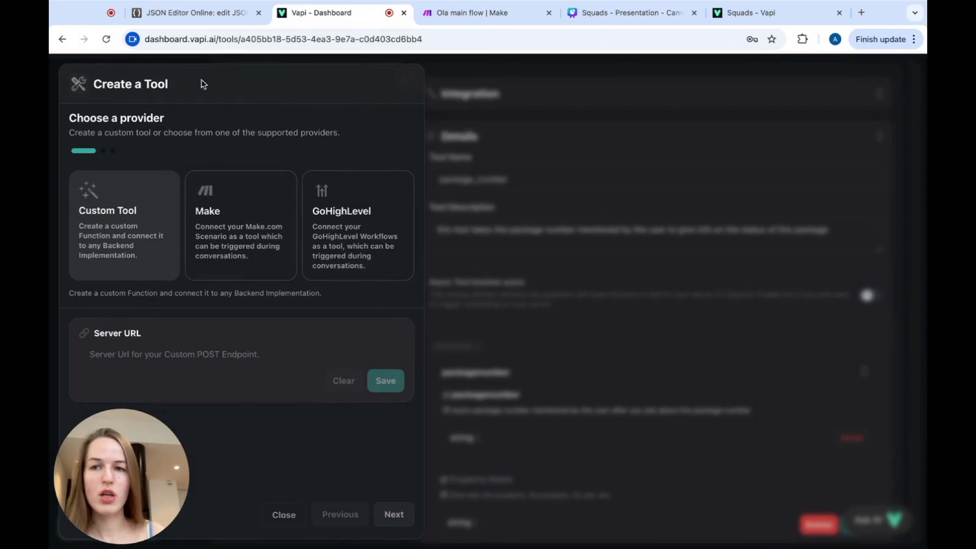
left_click(125, 356)
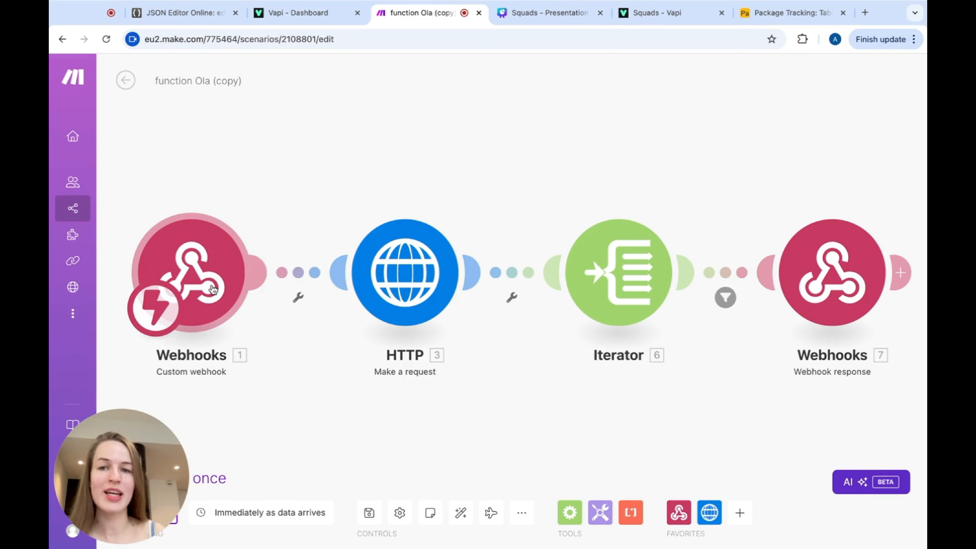
Inspect the custom webhook of the function Ola (copy) scenario in Make and the Package Tracking table in Airtable.
left_click(209, 246)
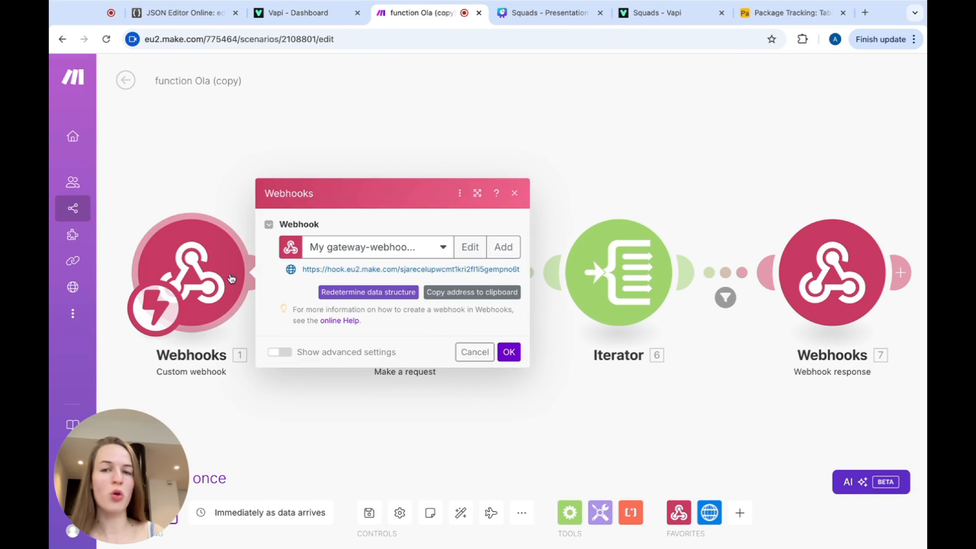
left_click(220, 159)
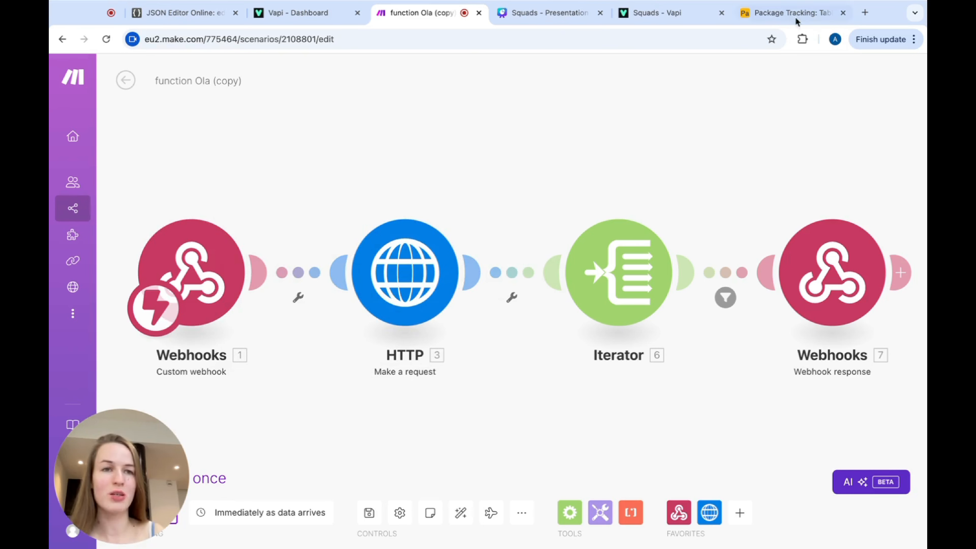
left_click(788, 12)
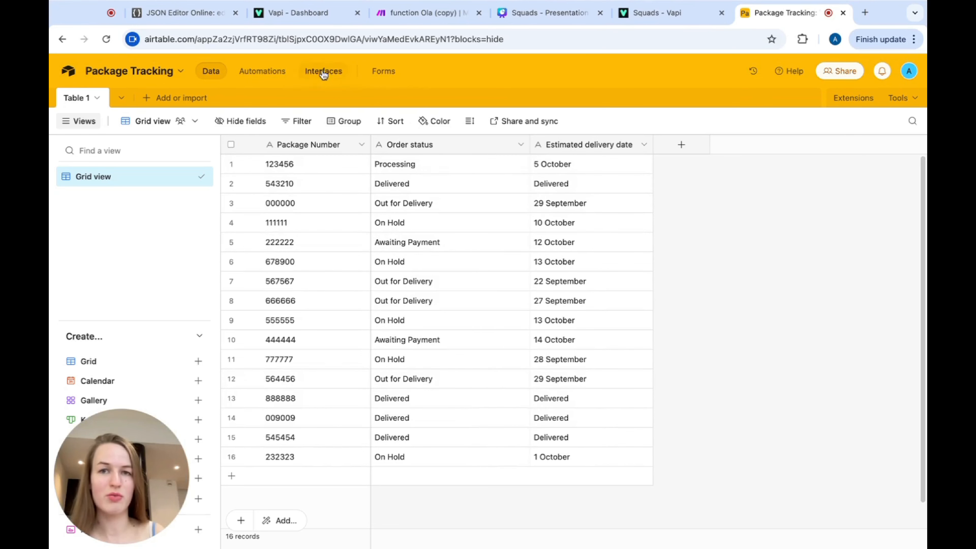
left_click(423, 12)
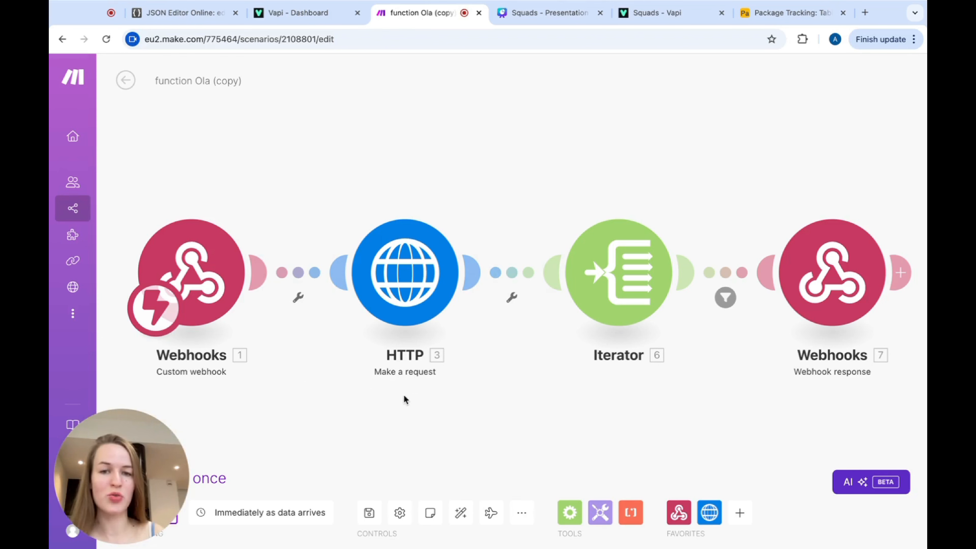
Examine the package number filter after the iterator and the webhook response body with order status and estimated delivery date.
left_click(726, 299)
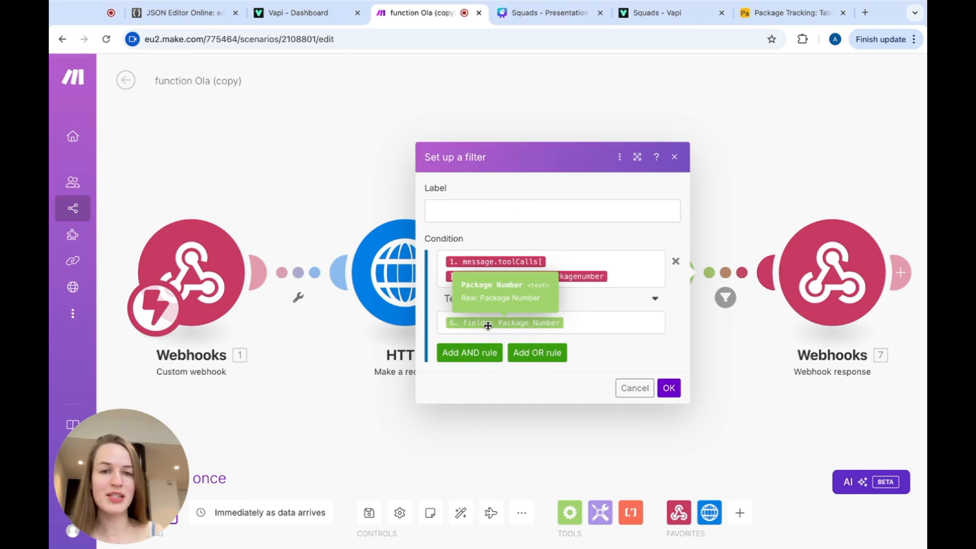
left_click(838, 307)
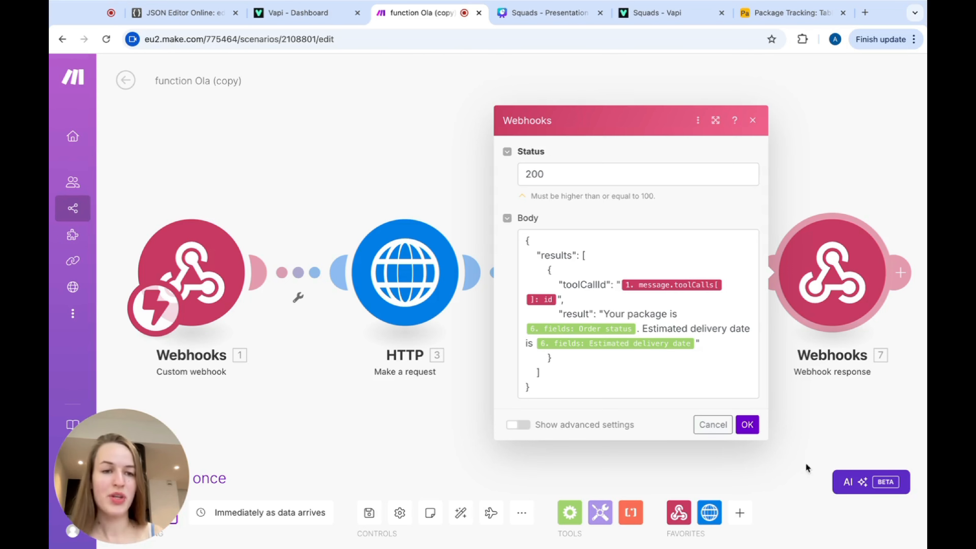
left_click(825, 439)
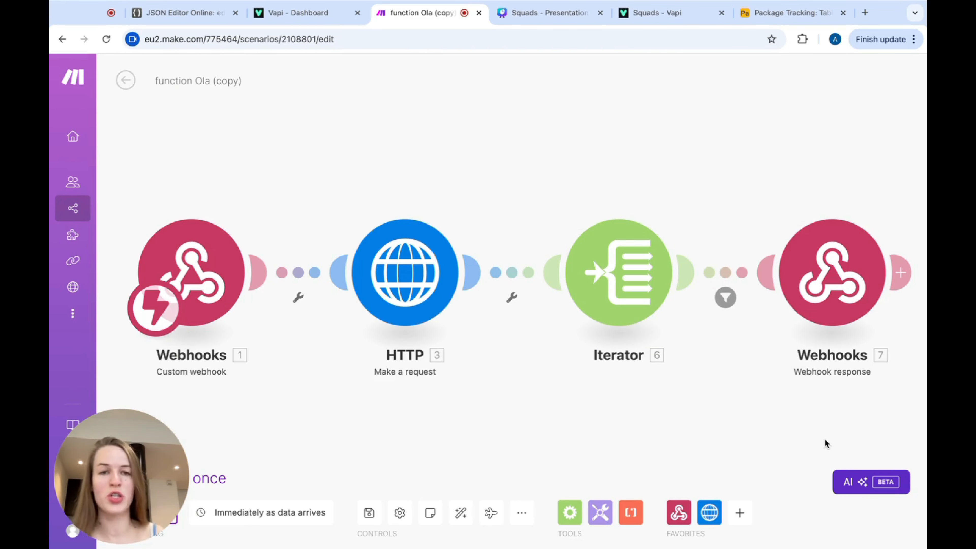
Copy the custom webhook's address from the Make scenario and save it as the new Vapi tool's server URL.
left_click(236, 306)
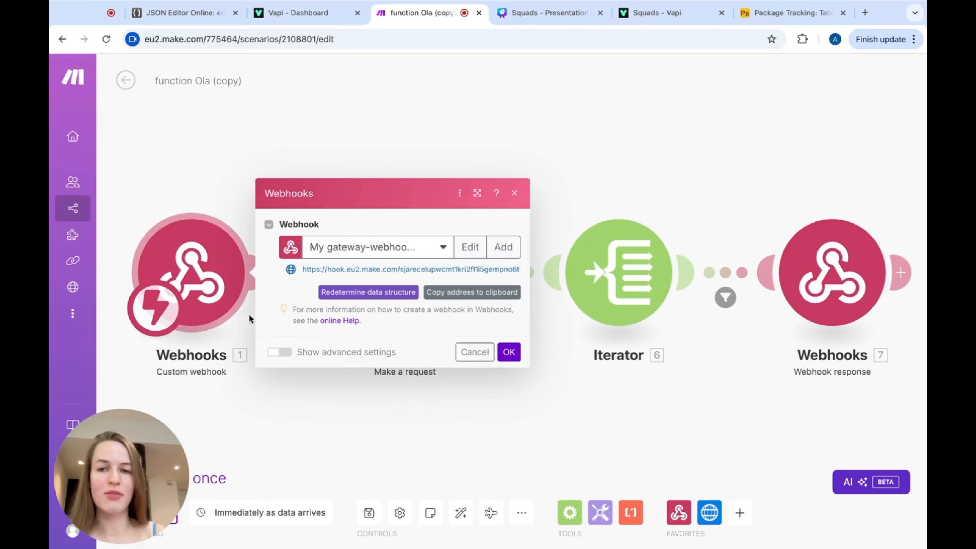
left_click(479, 293)
left_click(664, 112)
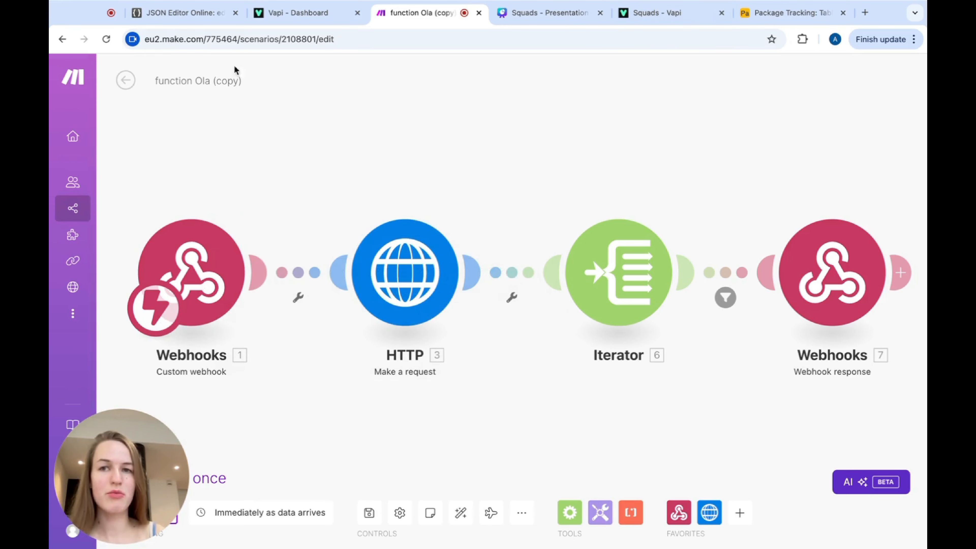
left_click(254, 21)
left_click(208, 359)
key("ctrl+v")
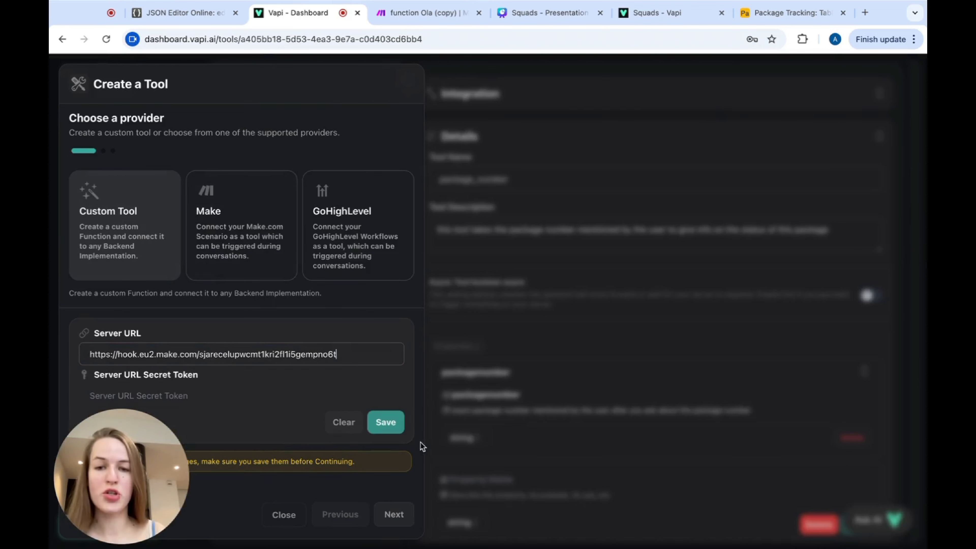
left_click(384, 422)
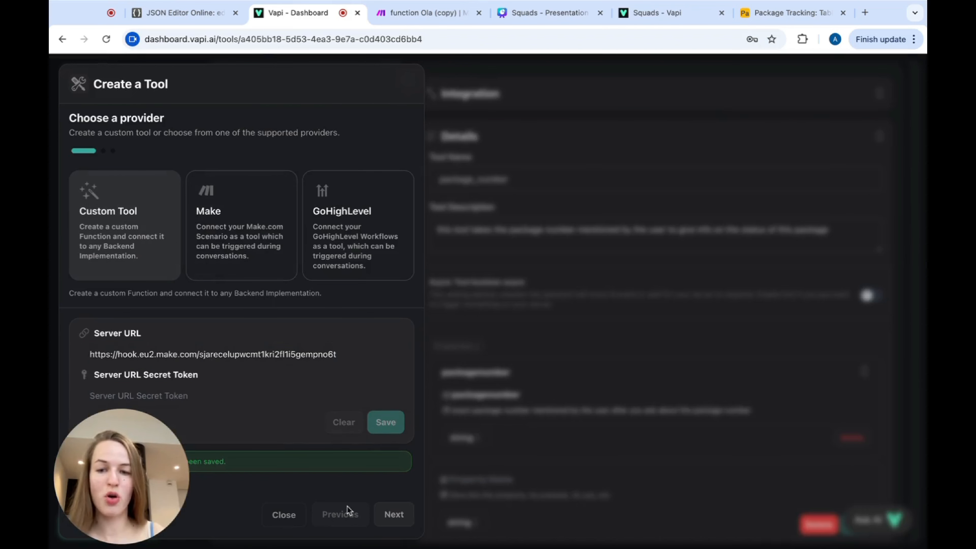
Save a string schema property package_numberPL described as "exact package number mentioned by the customer after you ask about the package number".
left_click(390, 516)
left_click(121, 209)
type("package")
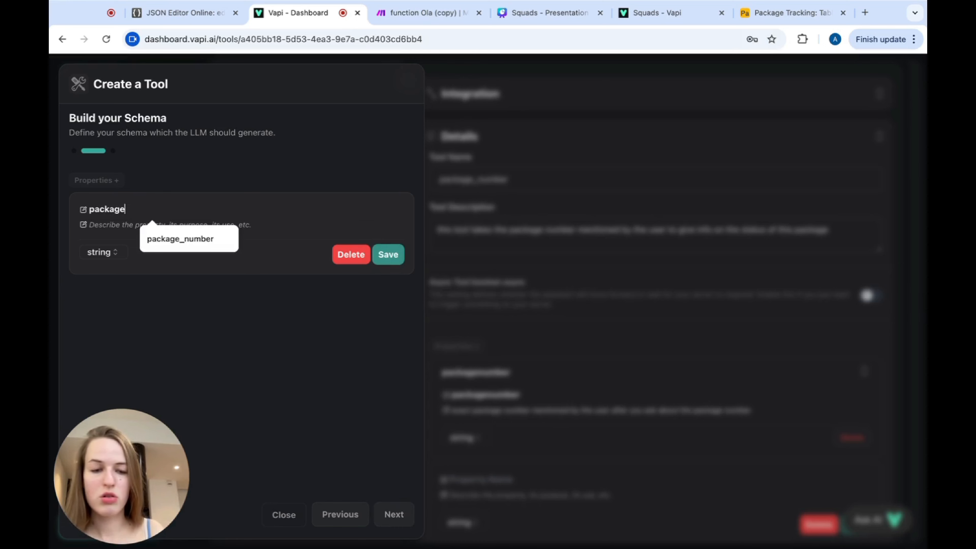
type("_number")
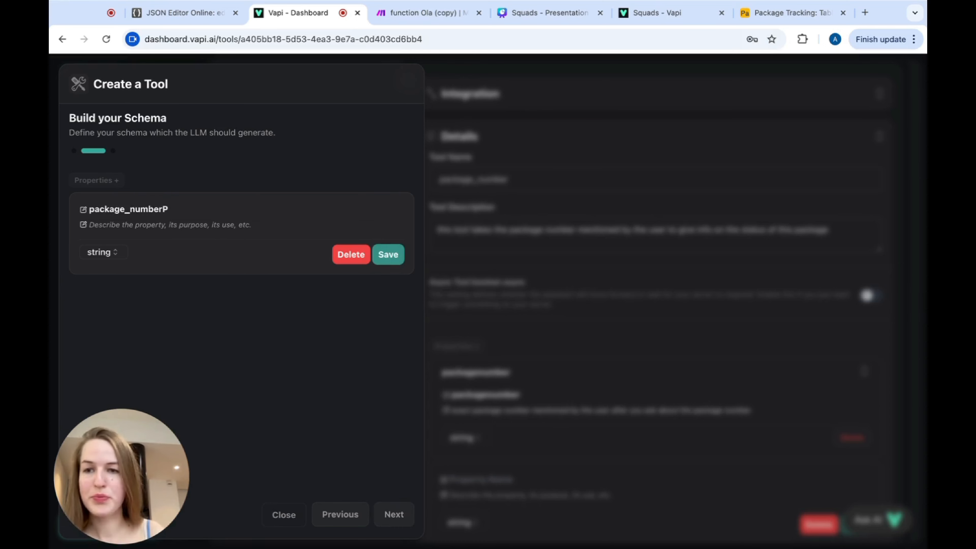
type("P")
type("L")
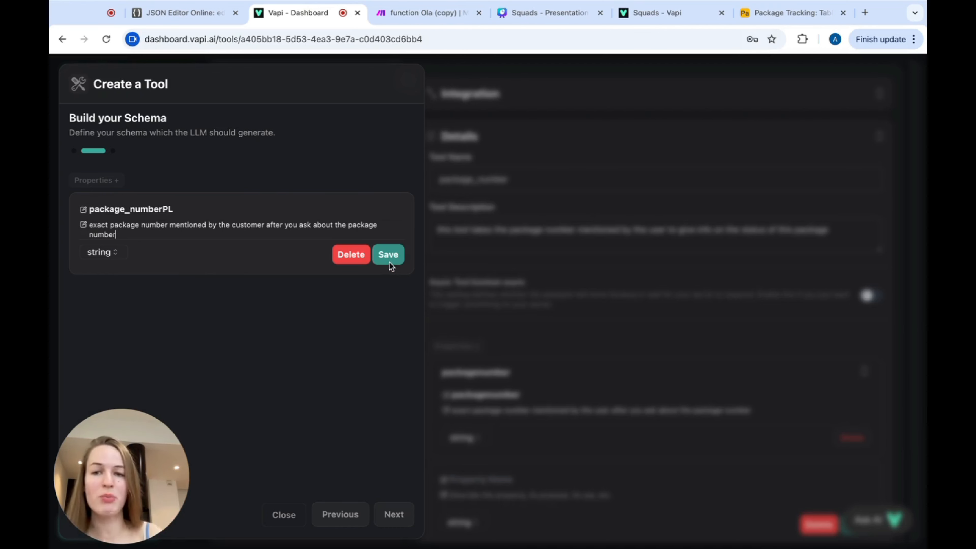
left_click(388, 255)
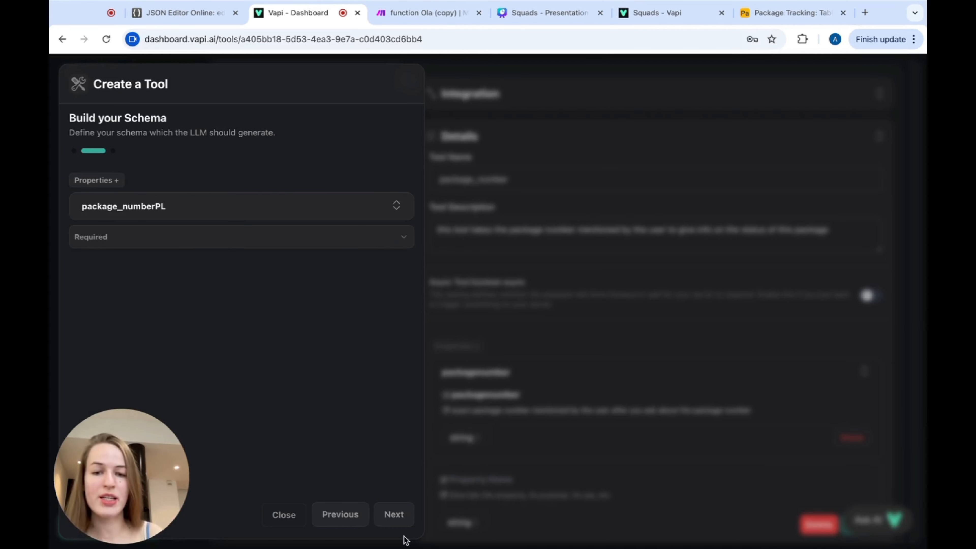
Accept the tool's schema and name the new tool package_number_pl.
left_click(396, 515)
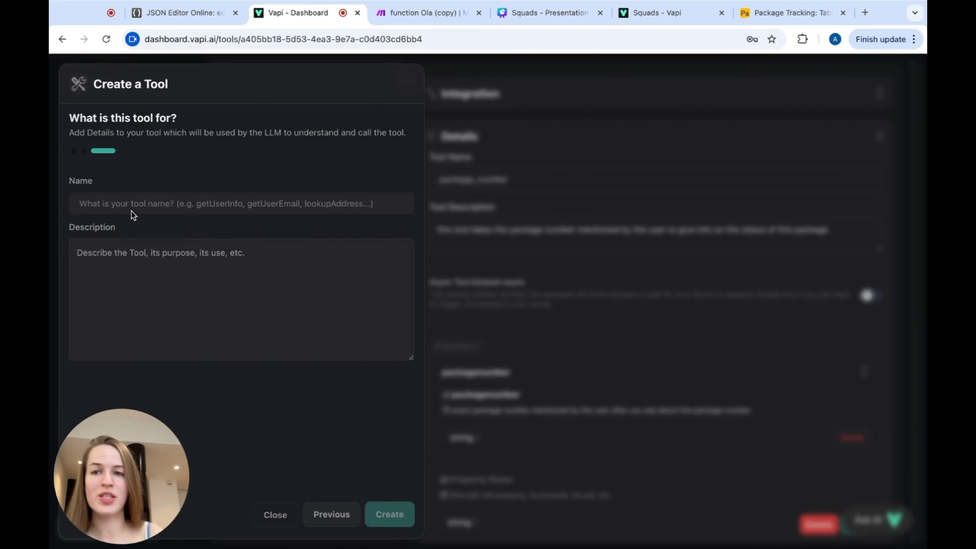
left_click(106, 200)
type("PA")
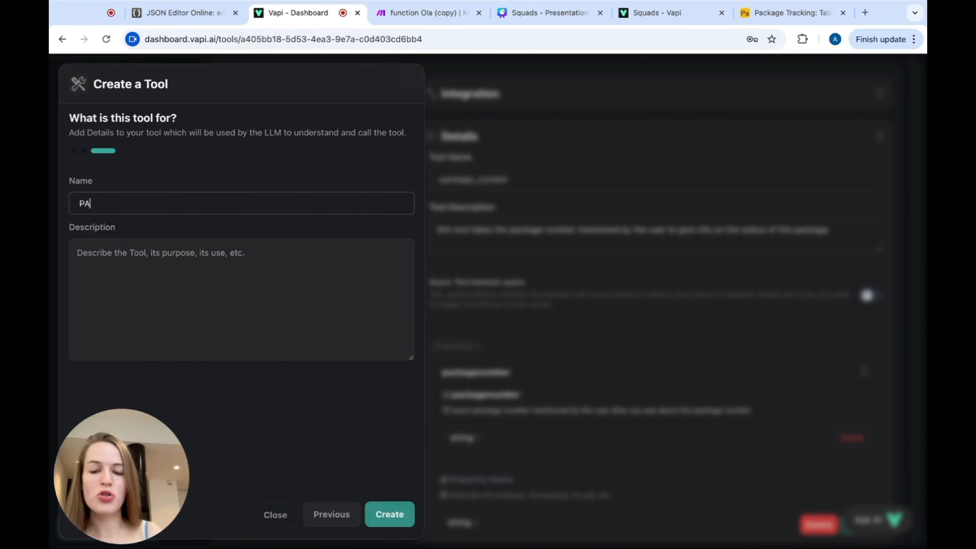
key("BackSpace")
key("BackSpace")
key("BackSpace")
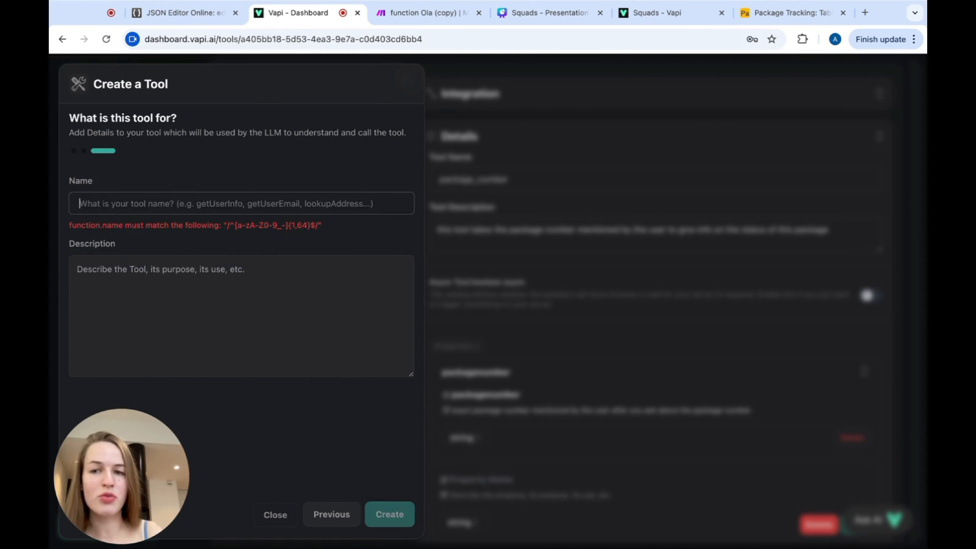
type("package_number_pl")
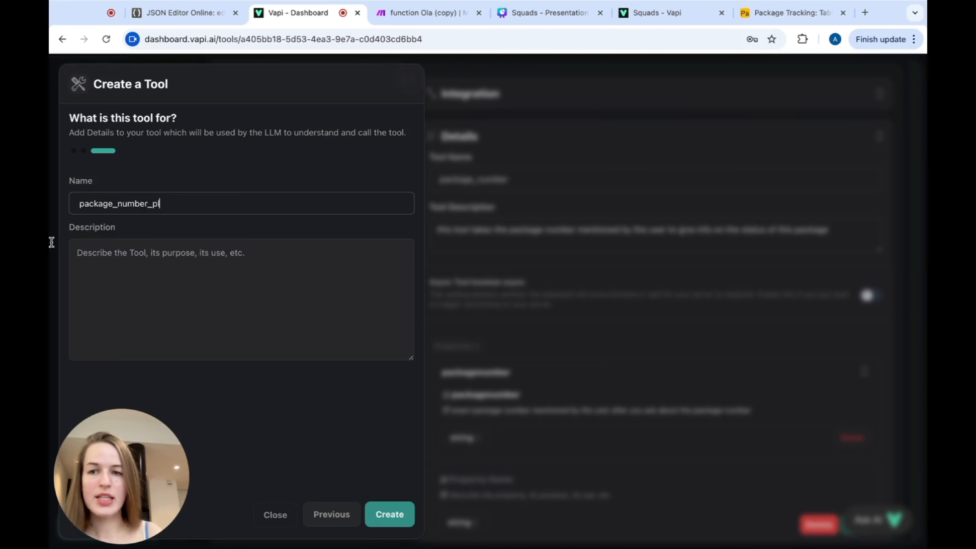
Create the tool with the description "This function takes the package number mentioned by the user to give information on the status of this package".
left_click(139, 259)
type("This function takes the package number mentioned by the user to give information on the status of this package")
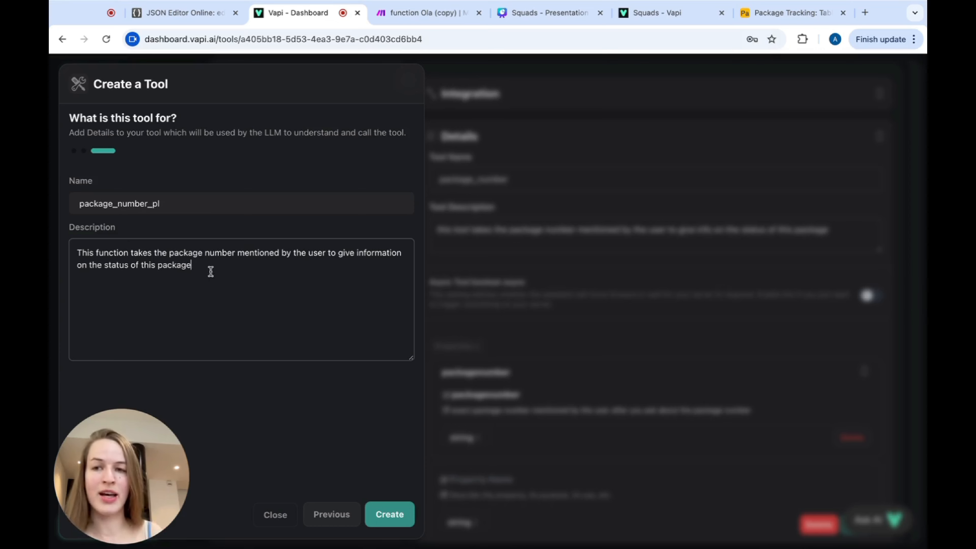
left_click(390, 515)
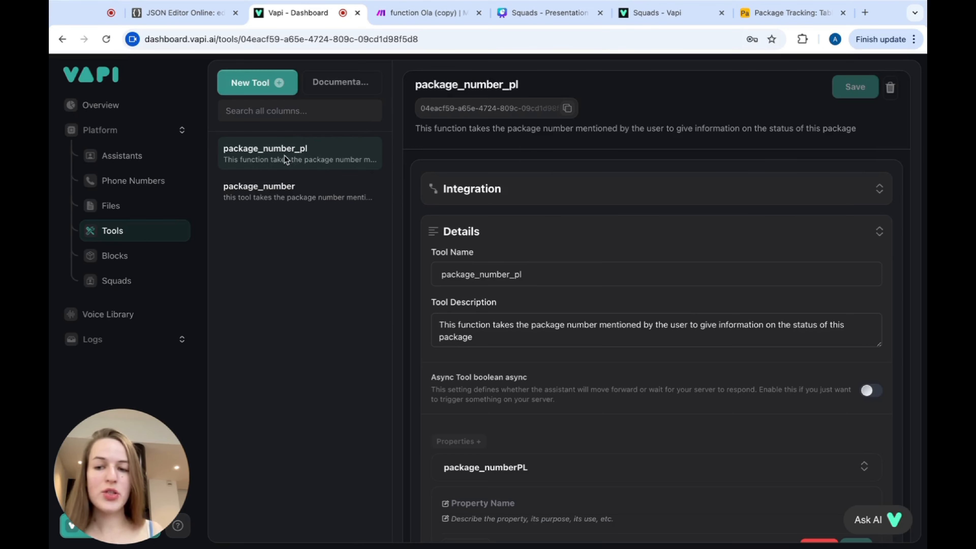
Assign the package_number_pl tool to the Polish-speaking assistant Janek and publish the assistant.
left_click(112, 158)
left_click(269, 189)
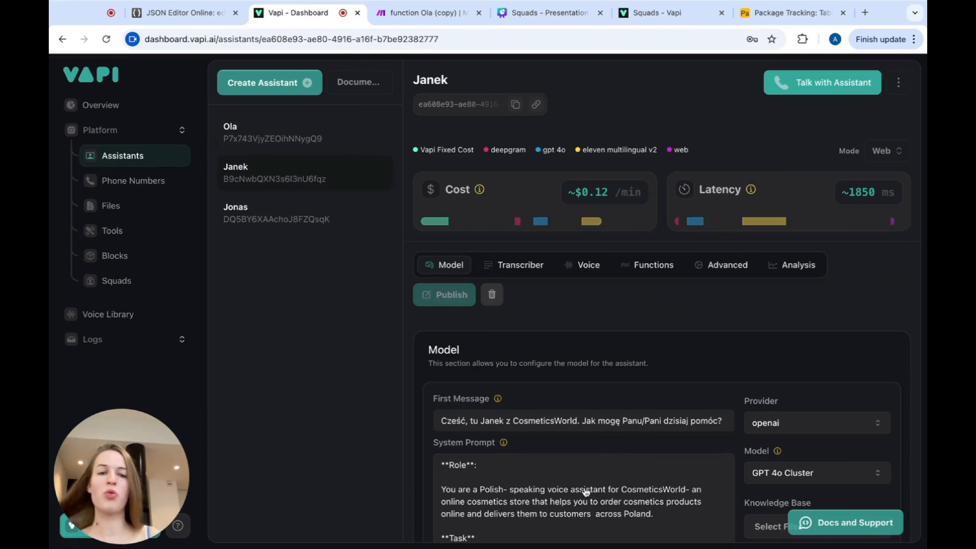
left_click(653, 271)
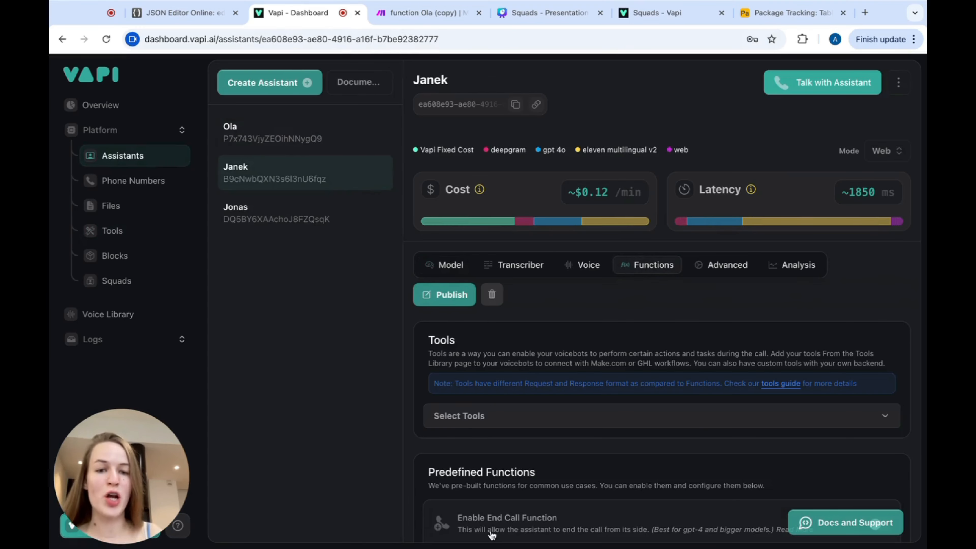
scroll(492, 535, "down", 2)
left_click(467, 339)
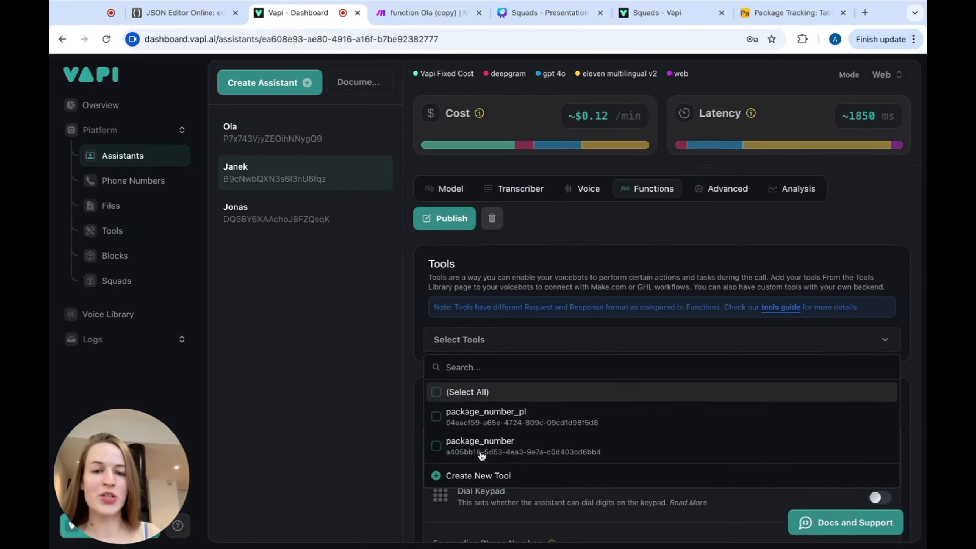
left_click(487, 423)
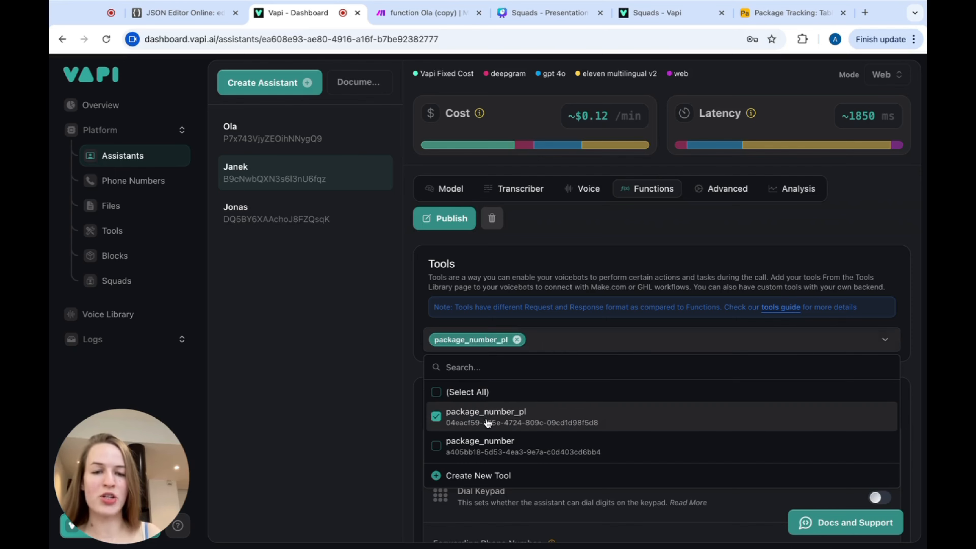
left_click(342, 367)
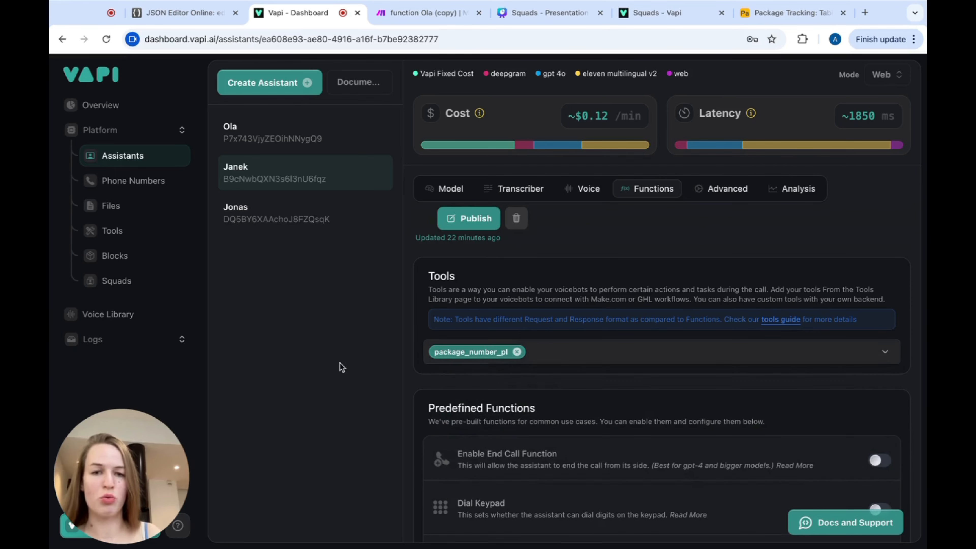
left_click(471, 218)
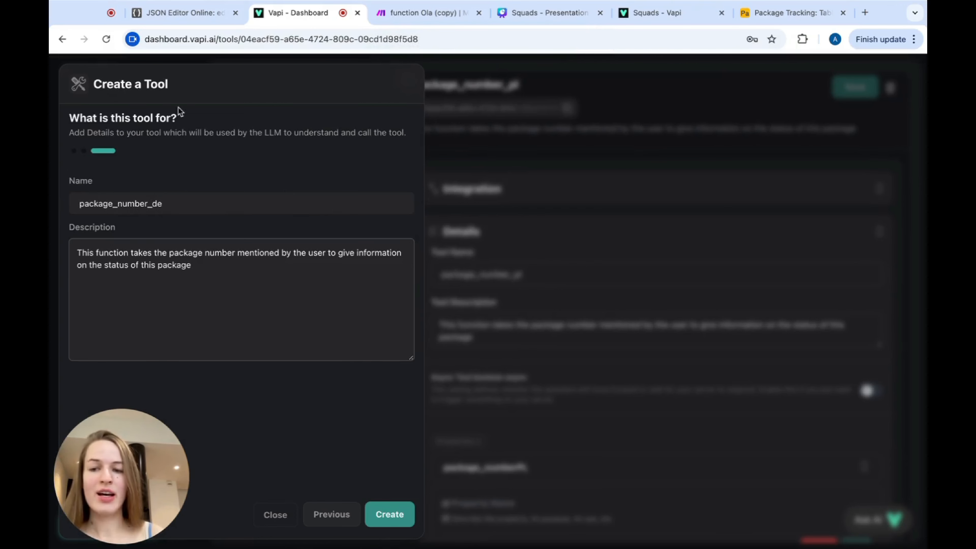
Create the package_number_de tool, assign it to the German-speaking assistant Jonas and publish the assistant.
left_click(396, 524)
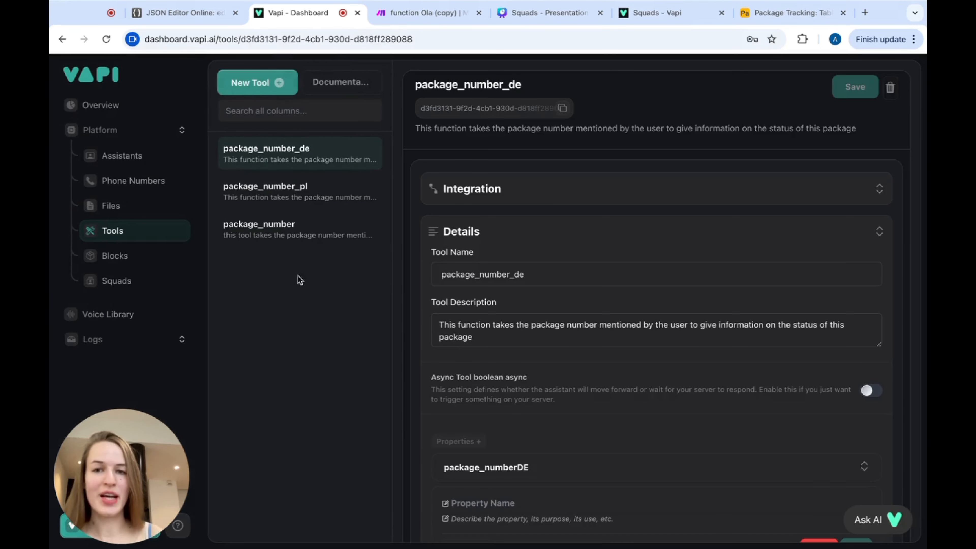
left_click(175, 156)
left_click(268, 211)
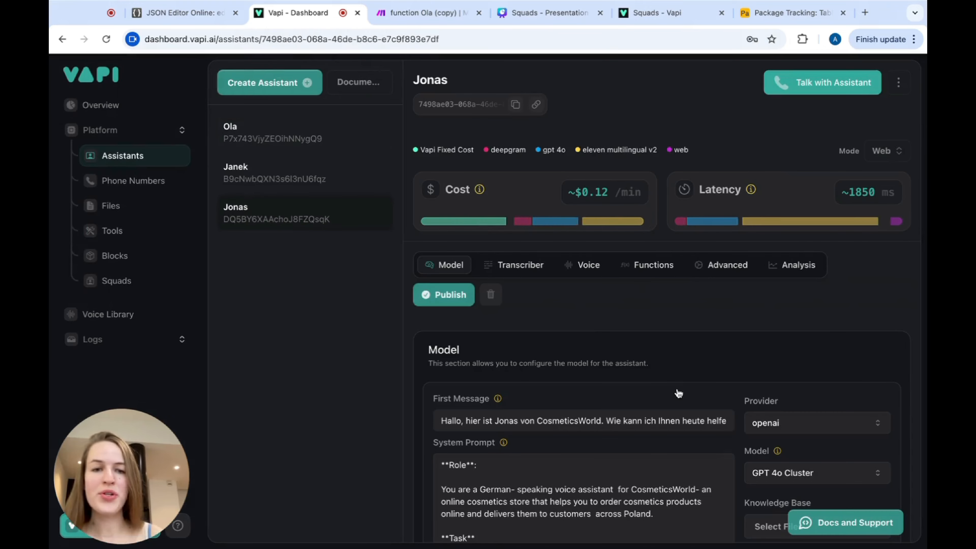
left_click(655, 268)
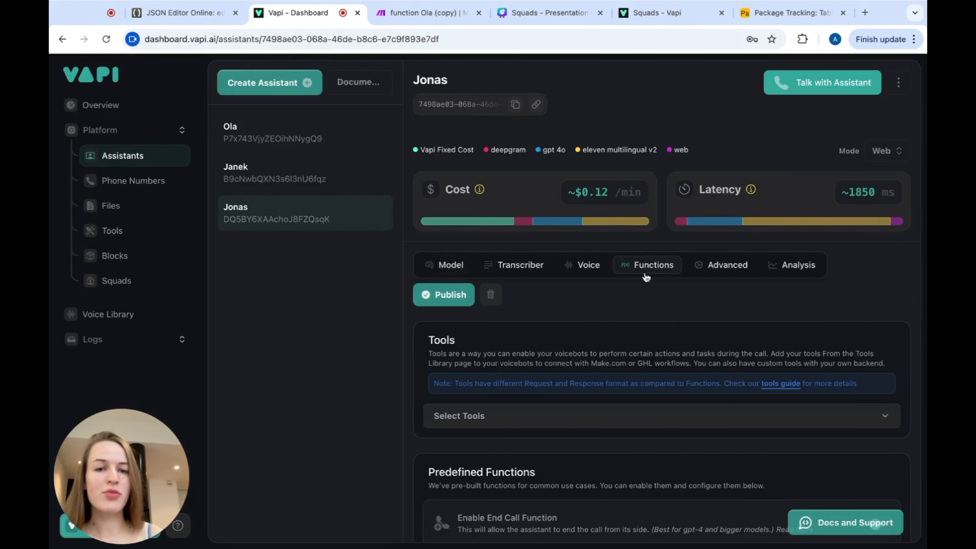
left_click(508, 416)
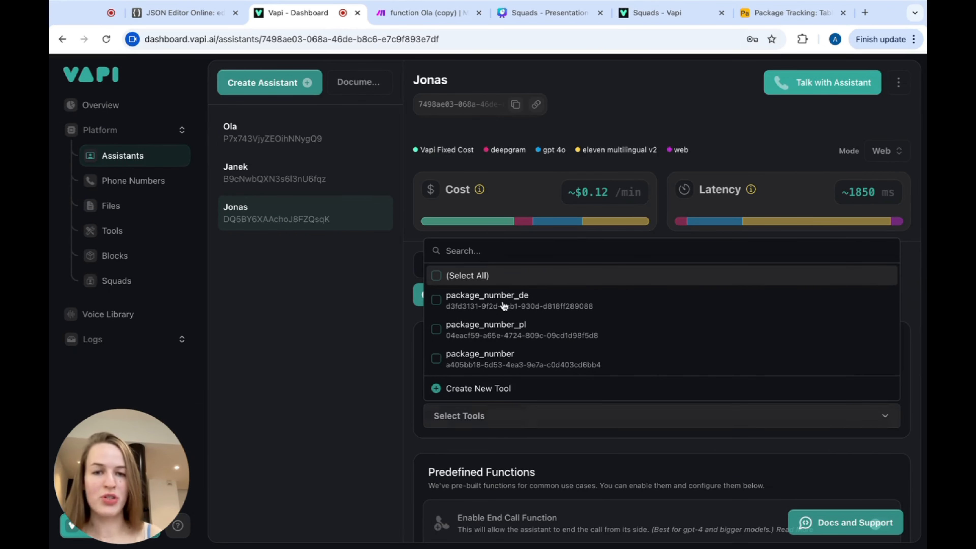
left_click(504, 306)
left_click(353, 345)
left_click(443, 296)
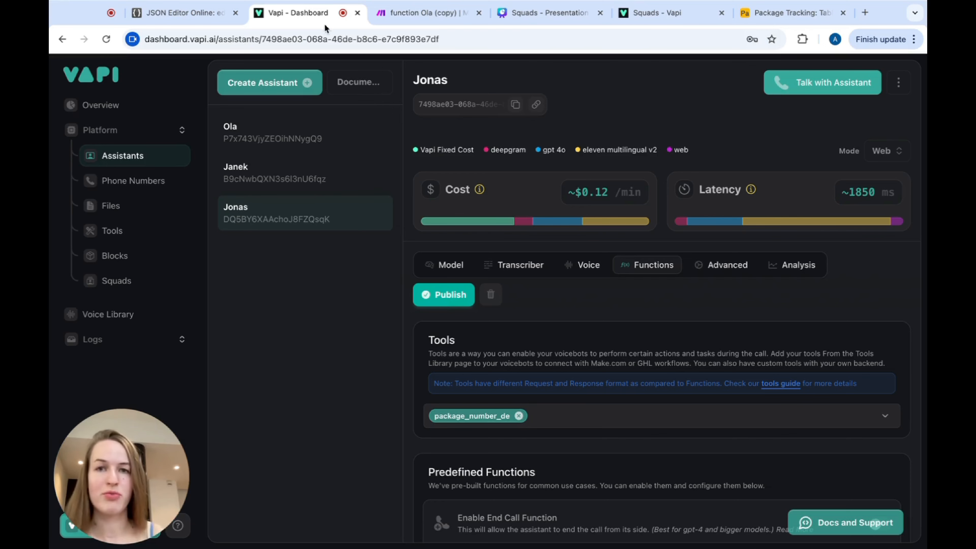
In Make's function Ola (copy) scenario, unlink the custom webhook from the HTTP module and insert a Router between them.
left_click(419, 13)
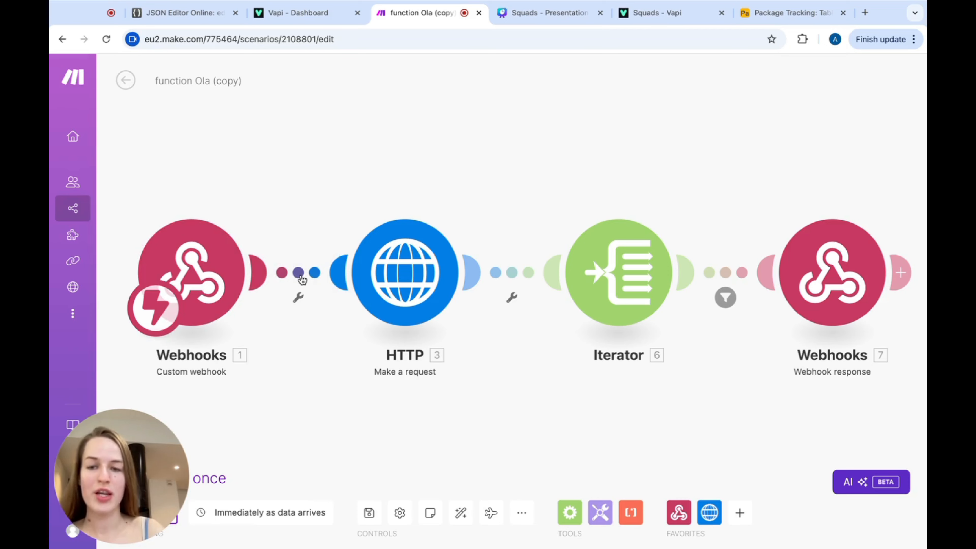
right_click(306, 281)
left_click(334, 308)
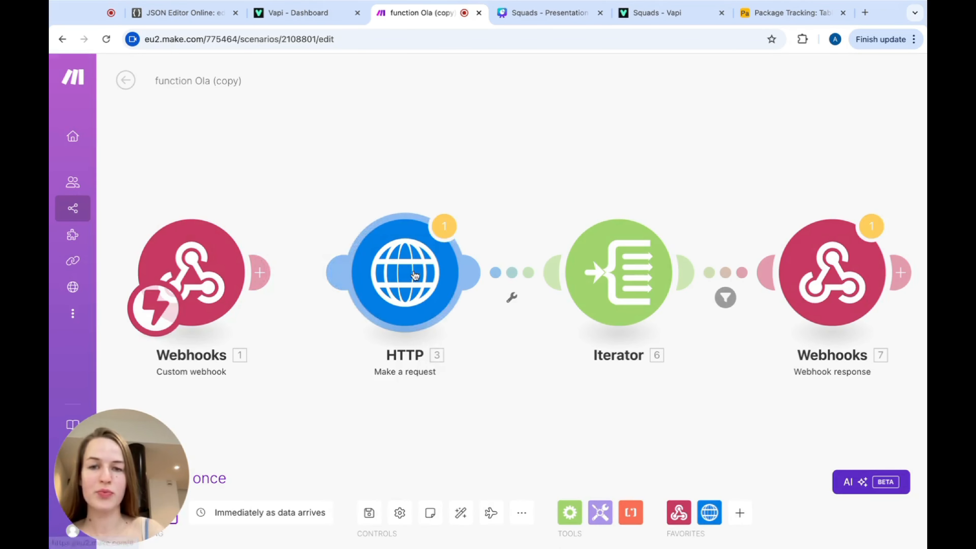
left_click(571, 511)
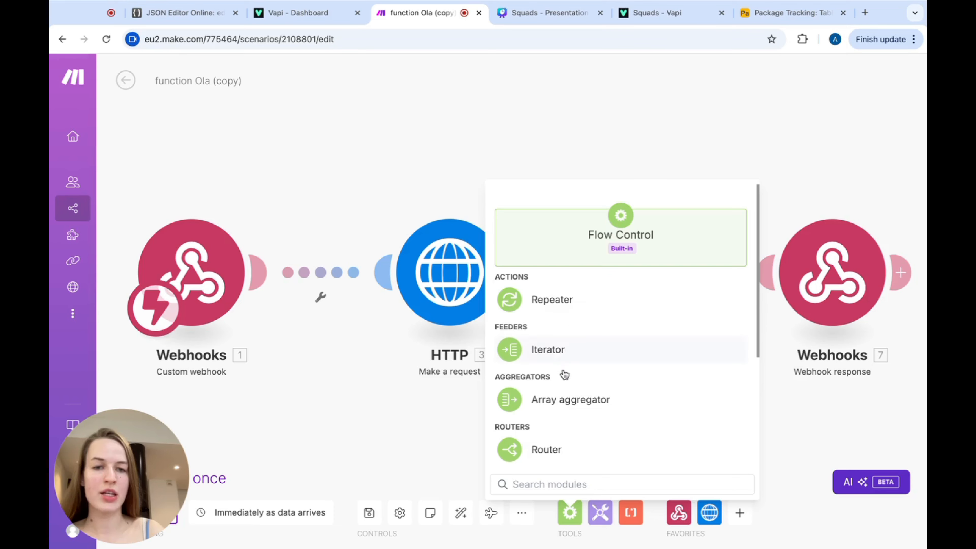
scroll(563, 375, "down", 2)
left_click(539, 405)
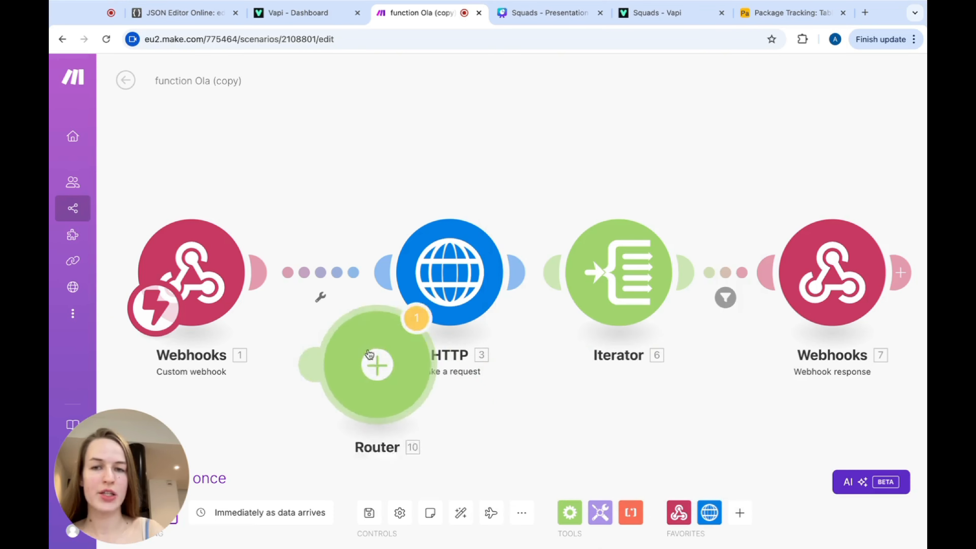
left_click(319, 298)
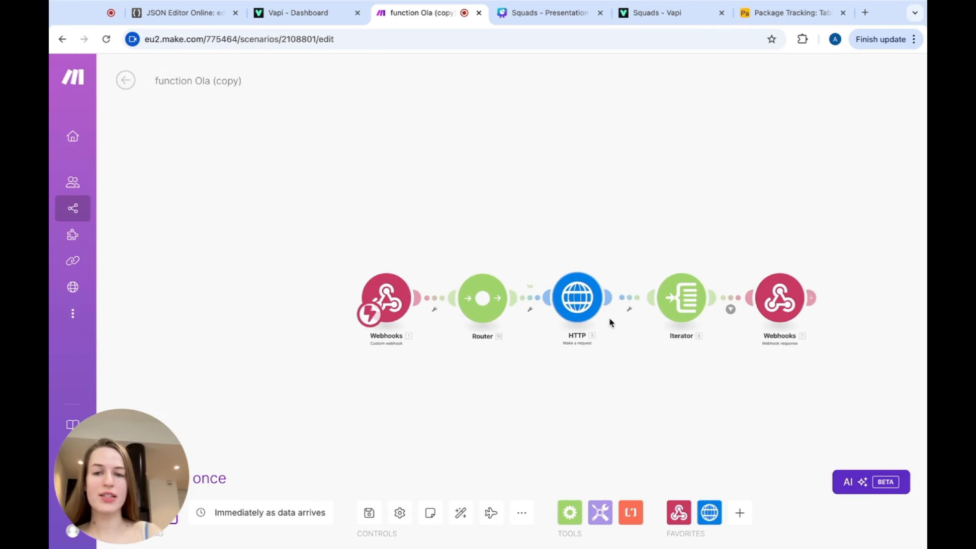
Add two more routes to the Router and line up the Iterator and Webhook response modules beside the HTTP module.
scroll(610, 321, "up", 3)
scroll(611, 323, "up", 2)
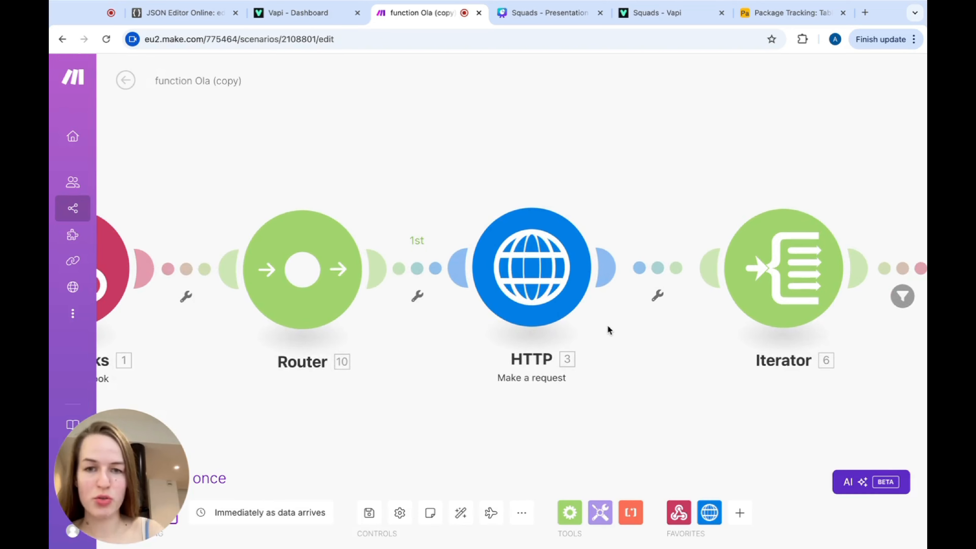
scroll(608, 332, "down", 5)
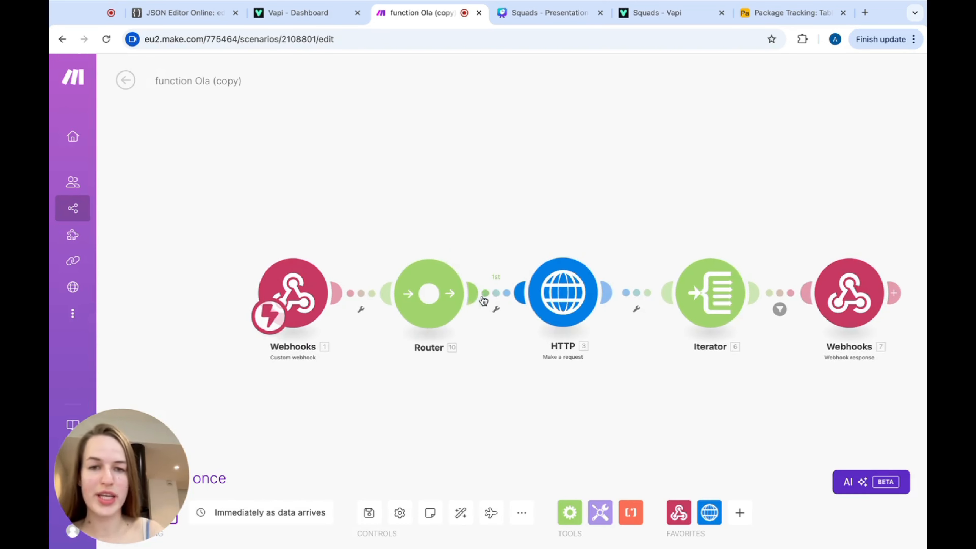
left_click(454, 294)
left_click(455, 295)
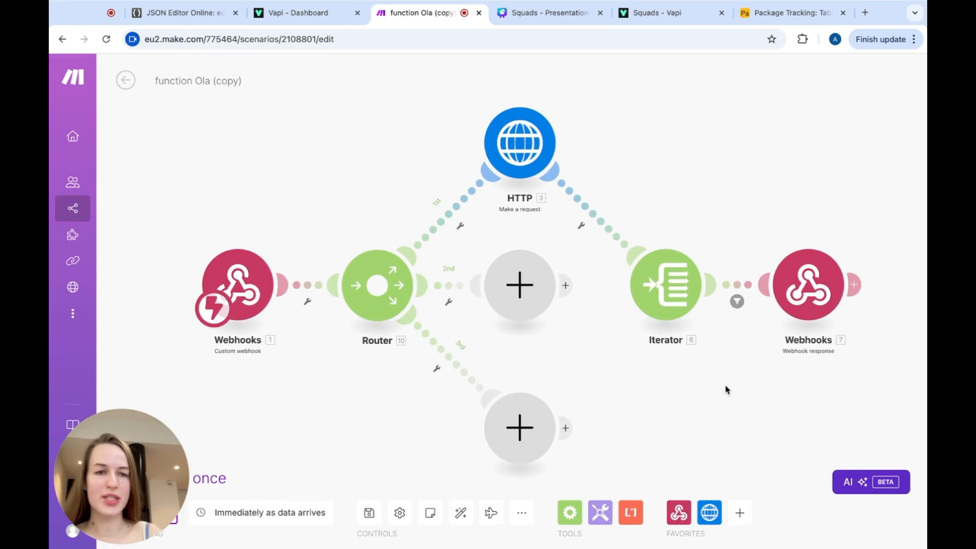
left_click_drag(704, 300, 690, 165)
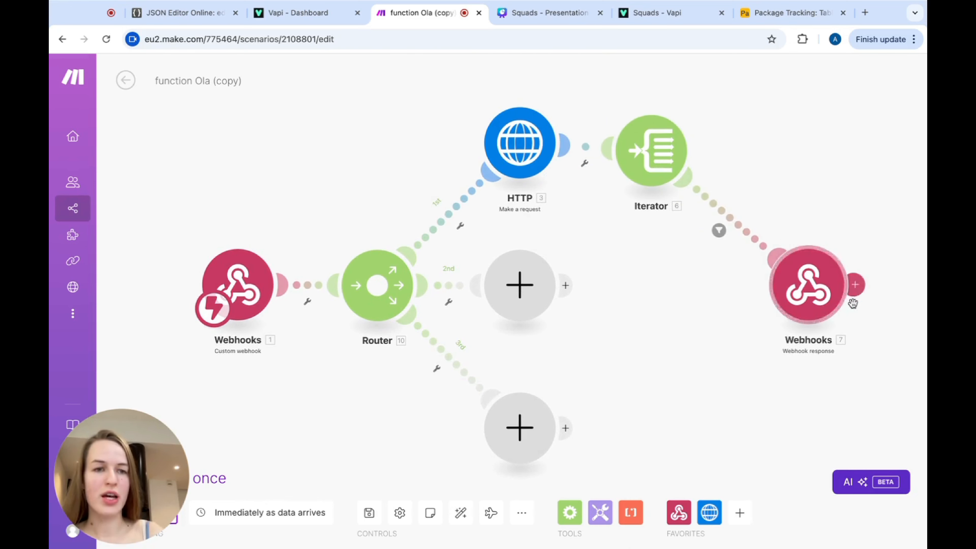
left_click_drag(812, 298, 784, 161)
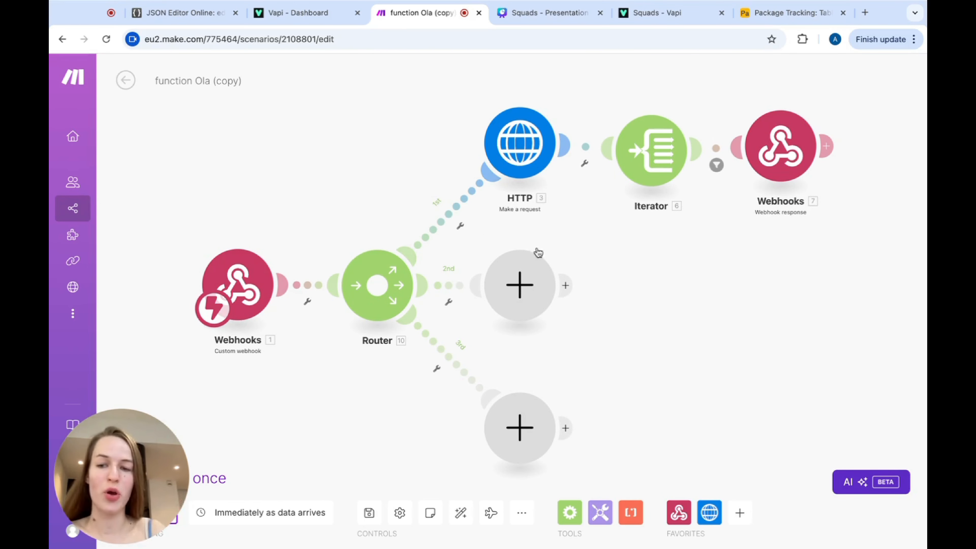
Set up a filter on the Router's first route that tests the function name inside the webhook's toolCalls[].
left_click(463, 227)
left_click(458, 243)
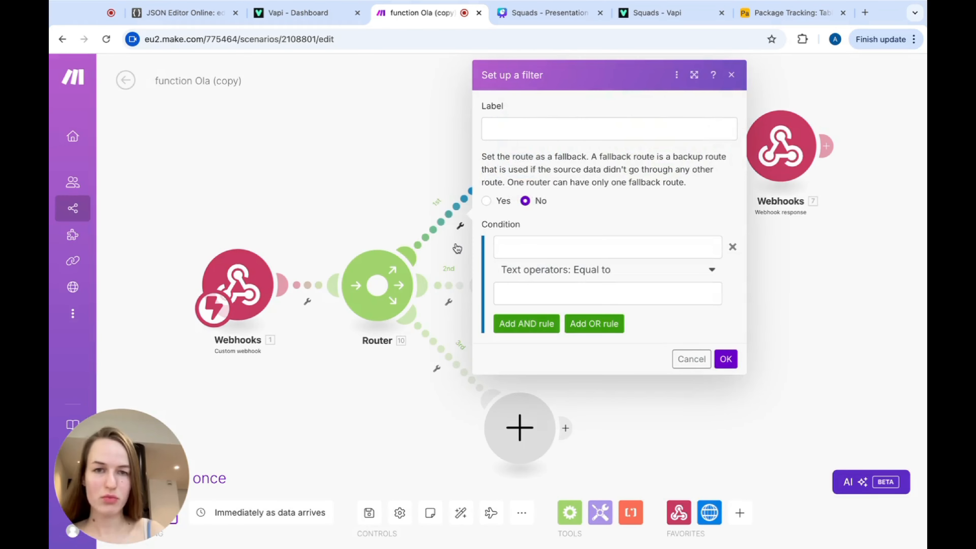
left_click(515, 243)
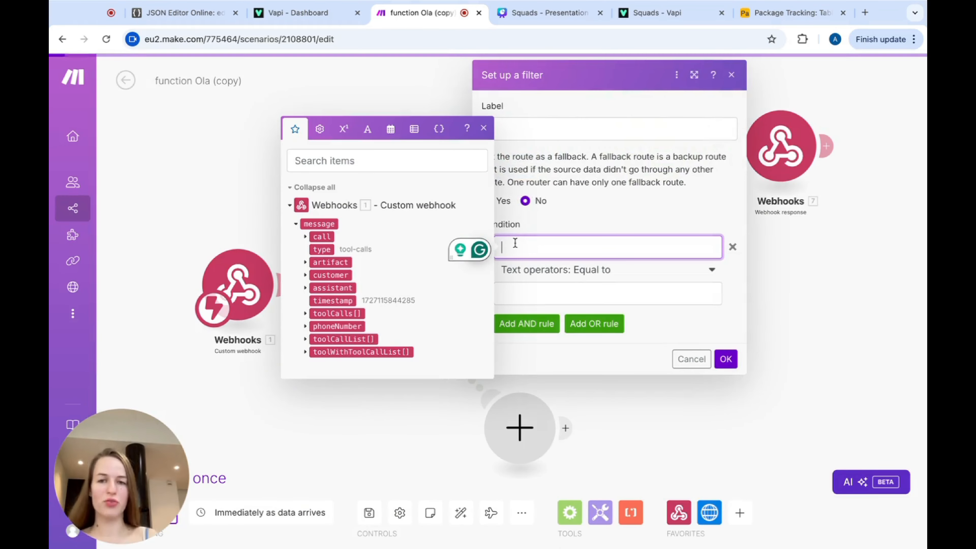
left_click(305, 314)
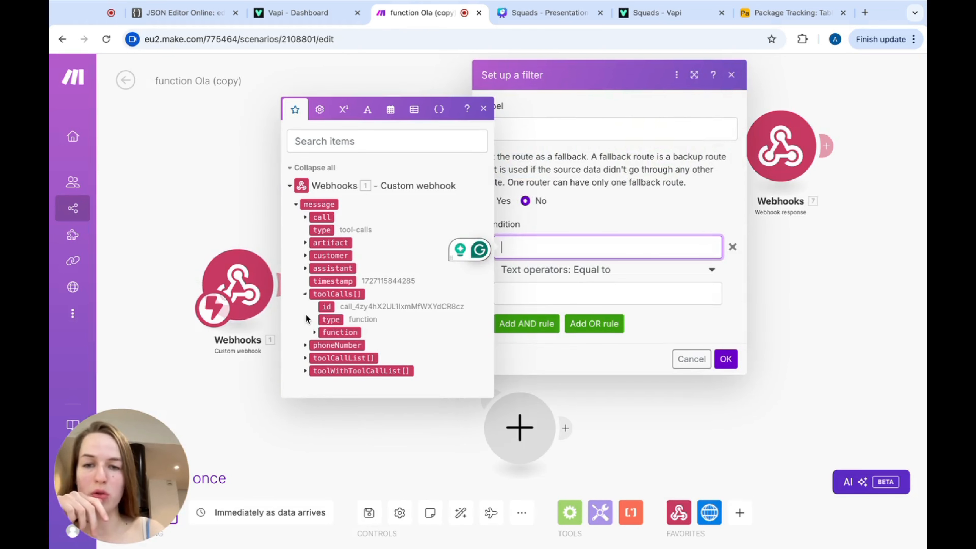
left_click(315, 333)
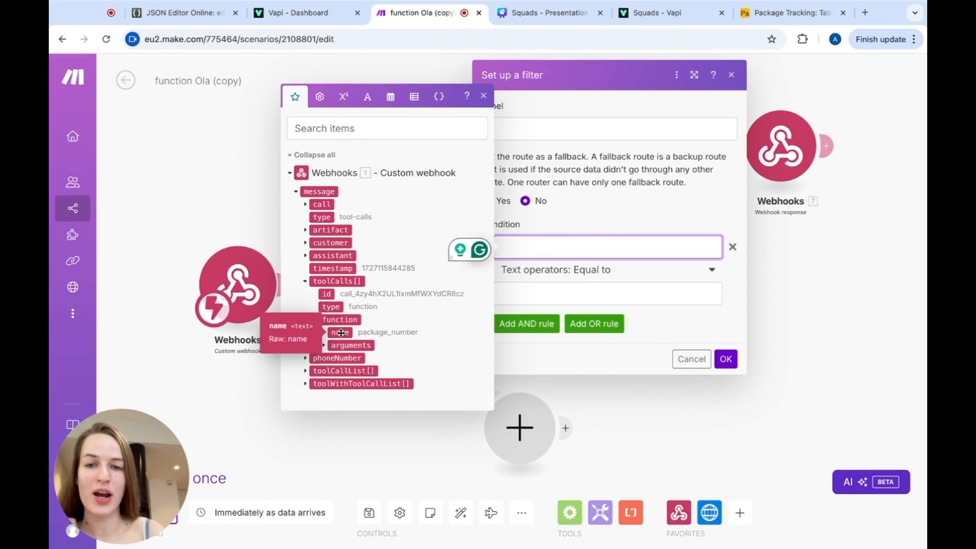
left_click(341, 334)
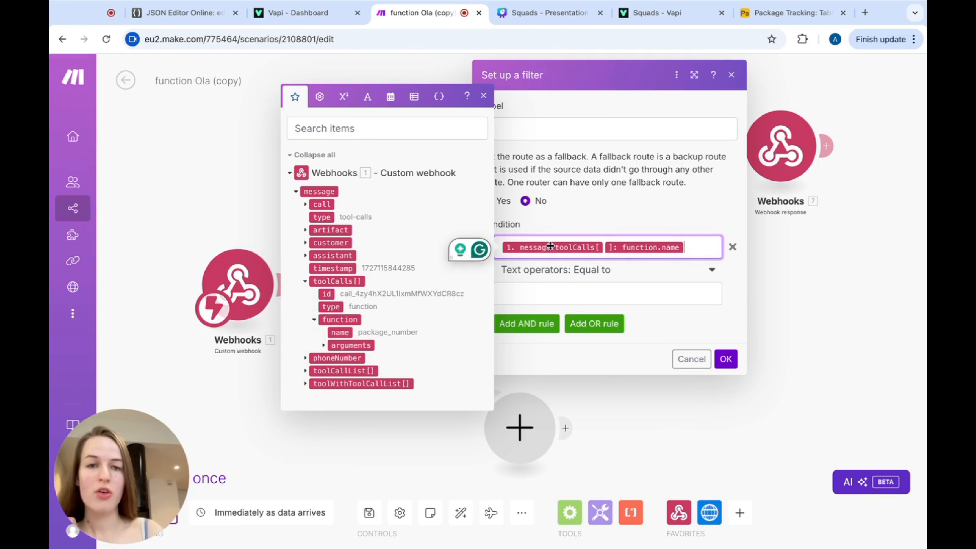
Make the first route's filter require the function name to equal package_number, save it and recheck the saved condition.
left_click(533, 294)
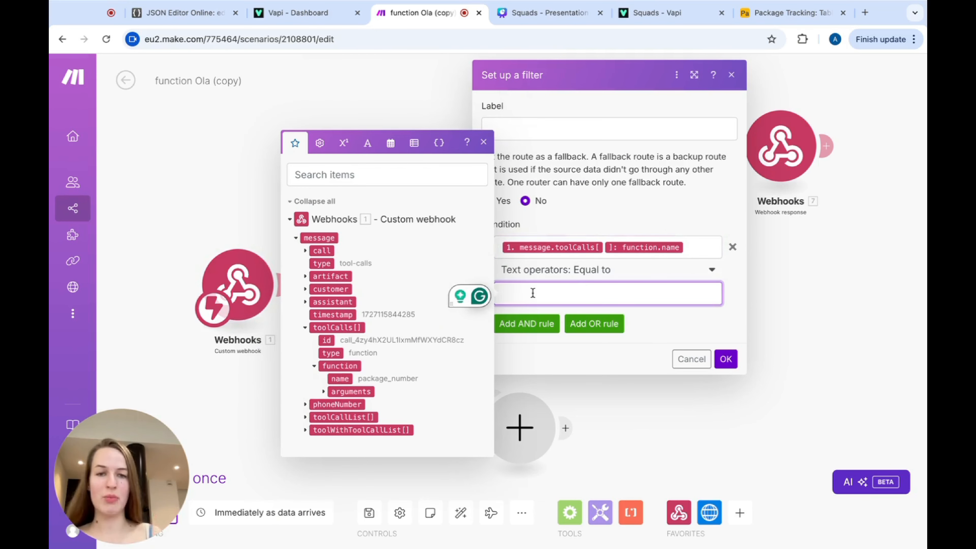
type("PACKAGE")
key("BackSpace")
key("BackSpace")
key("BackSpace")
key("BackSpace")
key("BackSpace")
key("BackSpace")
key("BackSpace")
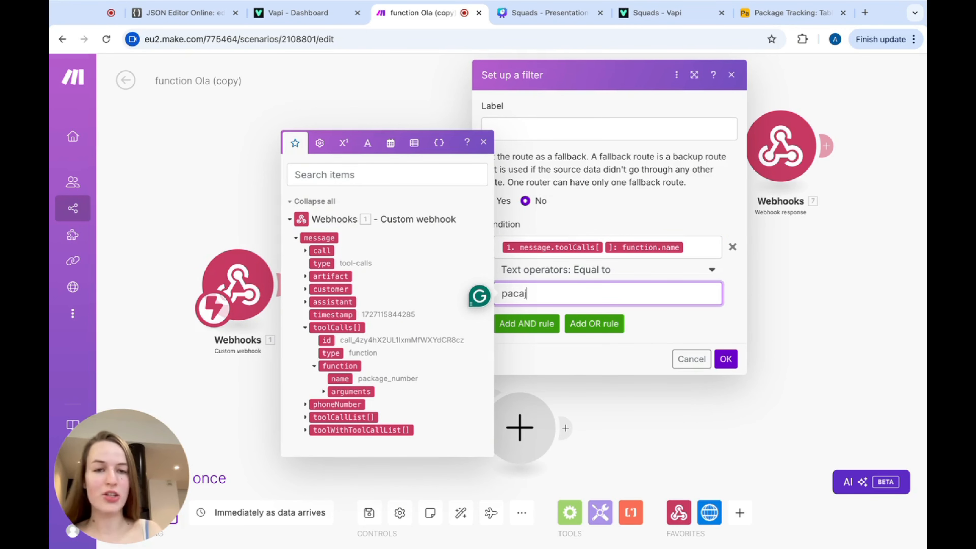
type("paca")
key("BackSpace")
type("kage")
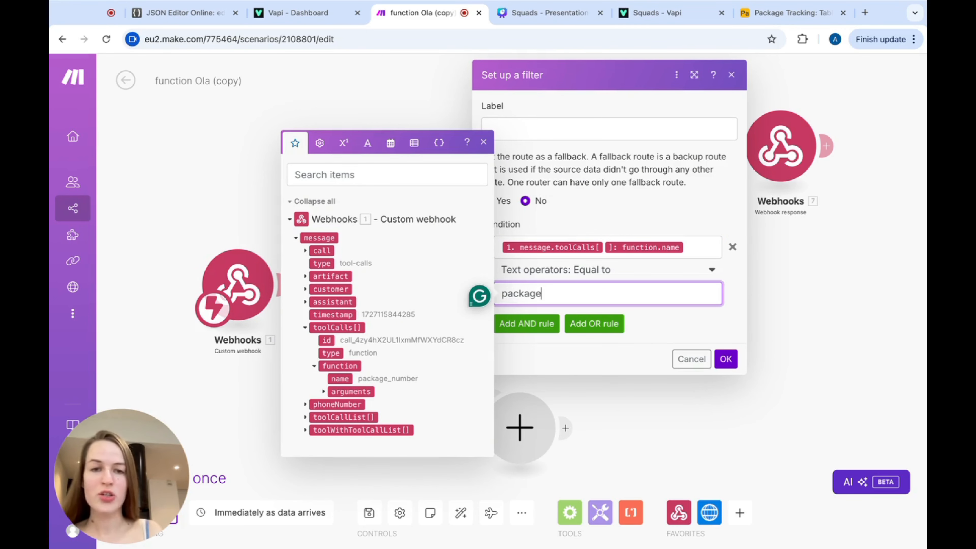
type("_n")
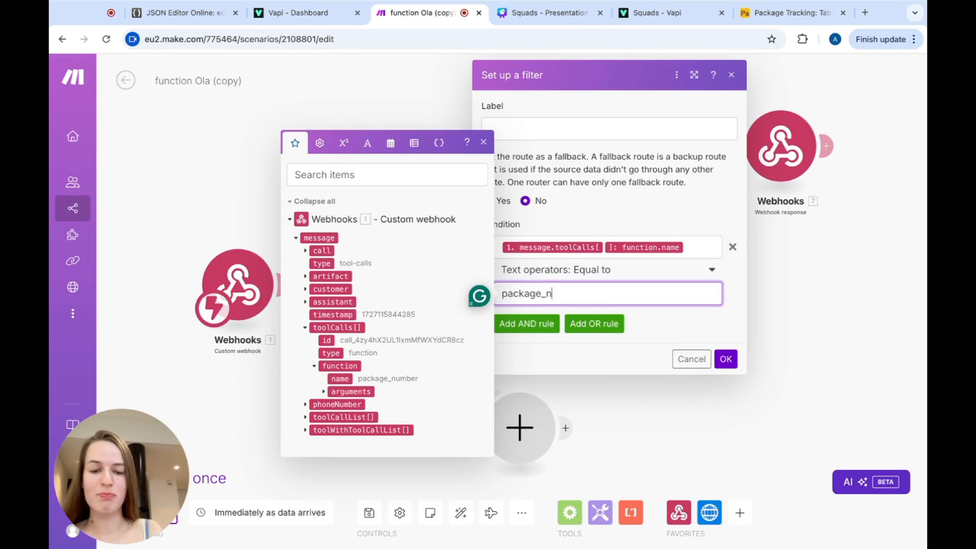
type("umber")
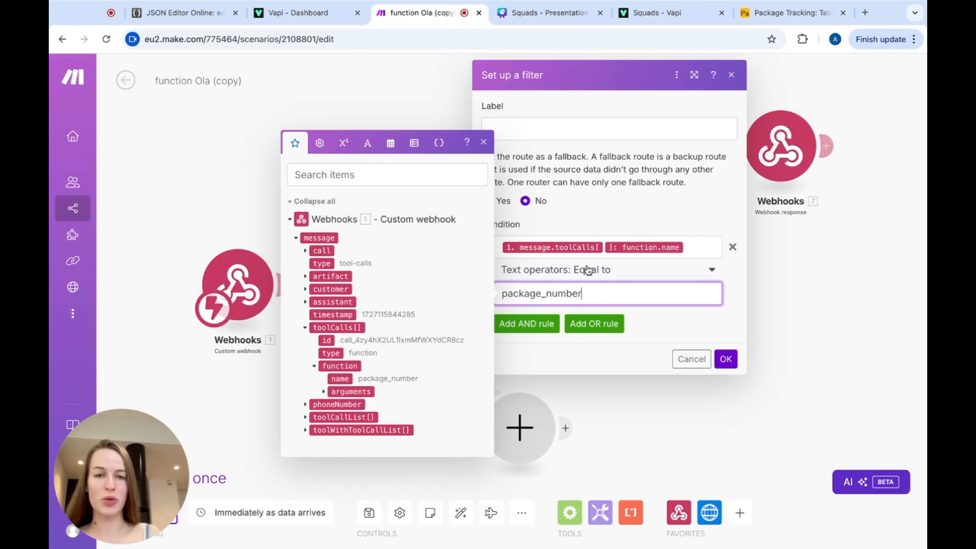
left_click(725, 359)
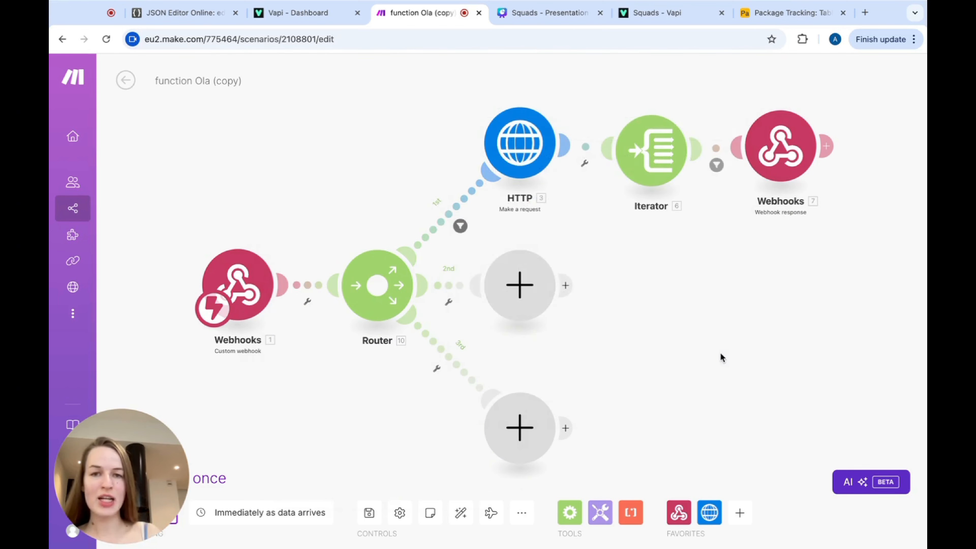
left_click(460, 226)
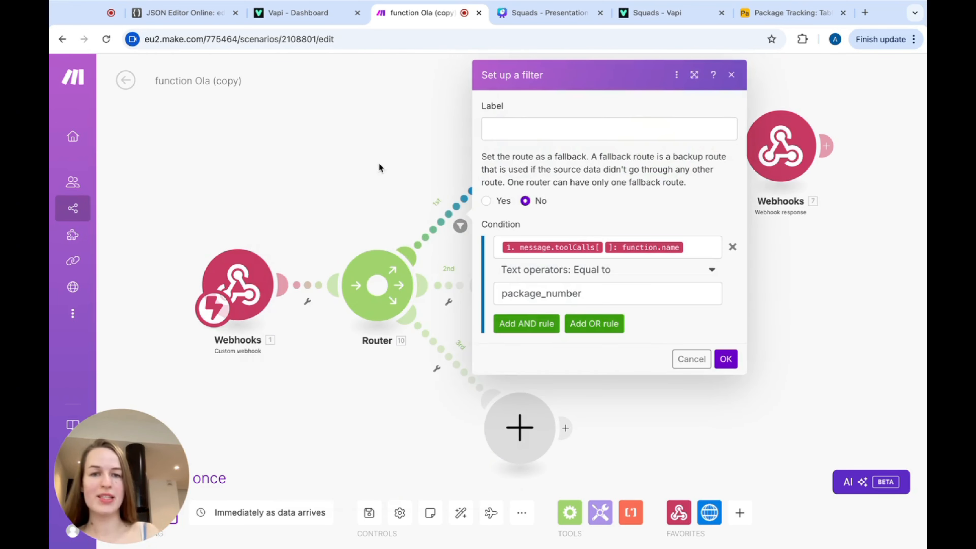
left_click(726, 359)
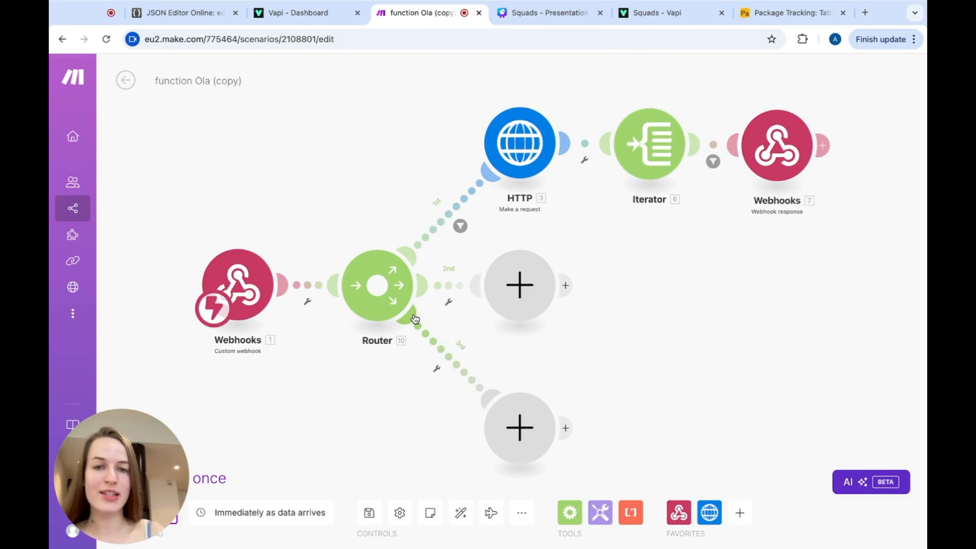
Shift the two empty route modules slightly outward and filter the second route for toolCalls[] function.name equal to package_number_pl.
left_click_drag(529, 290, 541, 290)
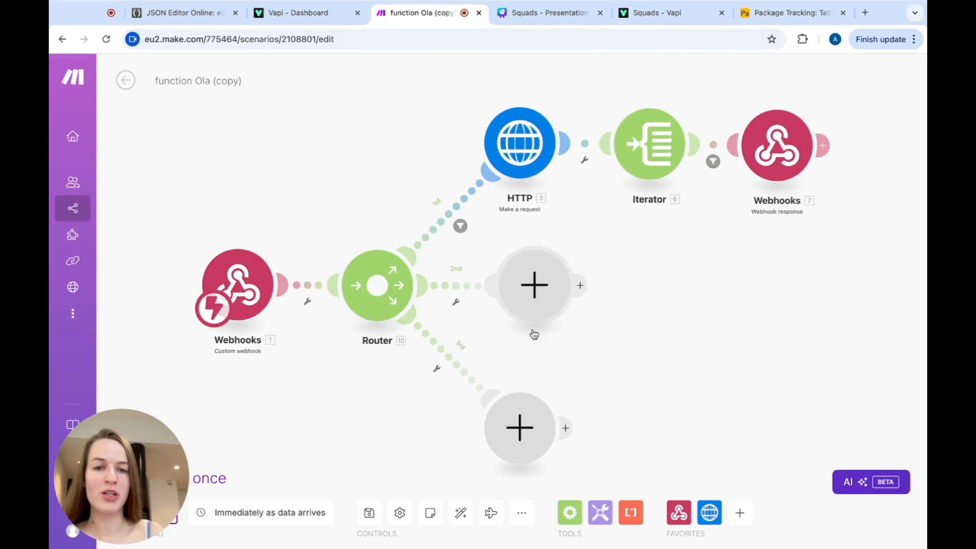
left_click_drag(523, 433, 540, 431)
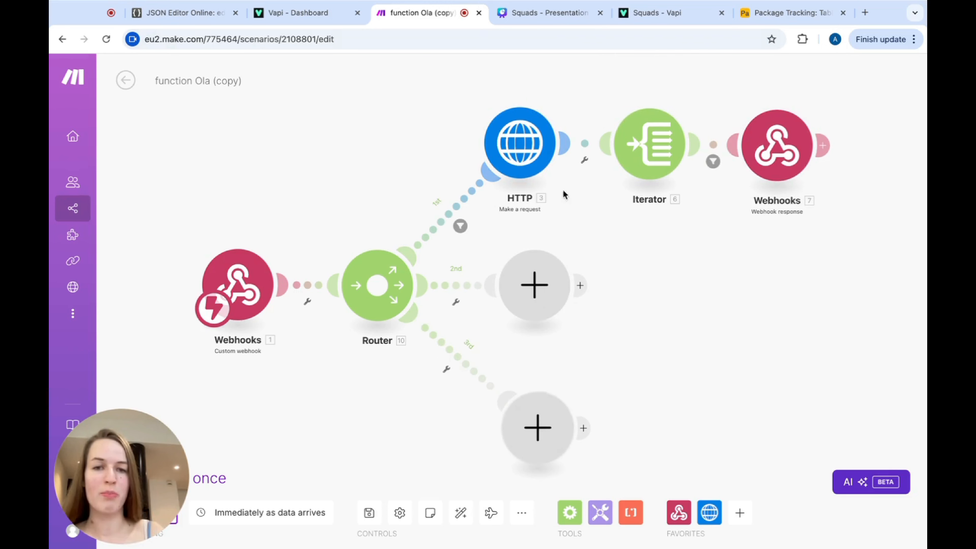
left_click(455, 303)
left_click(448, 316)
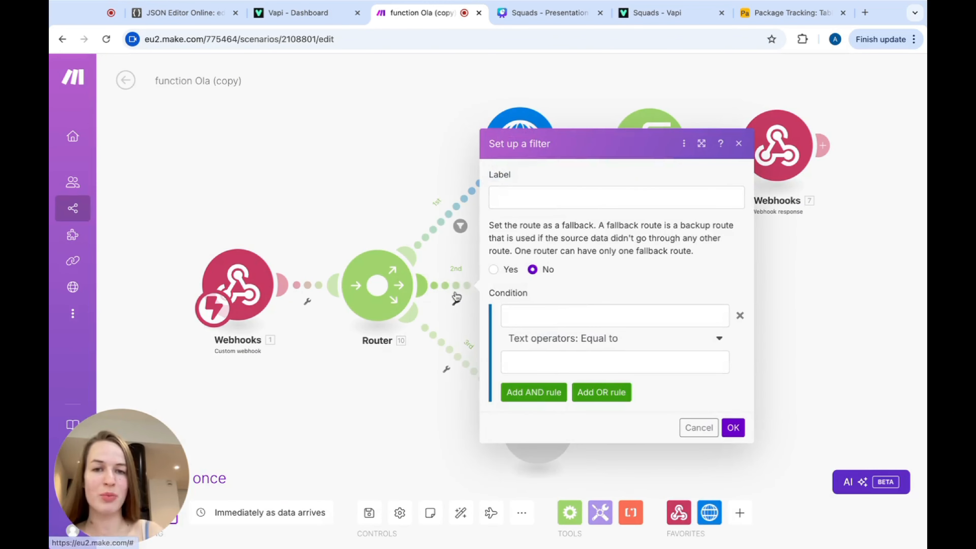
left_click(533, 315)
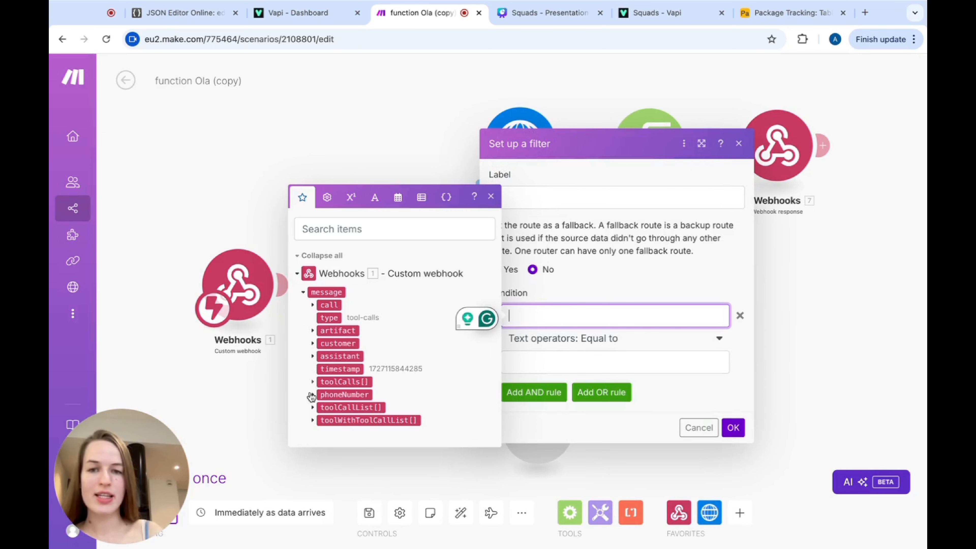
left_click(312, 382)
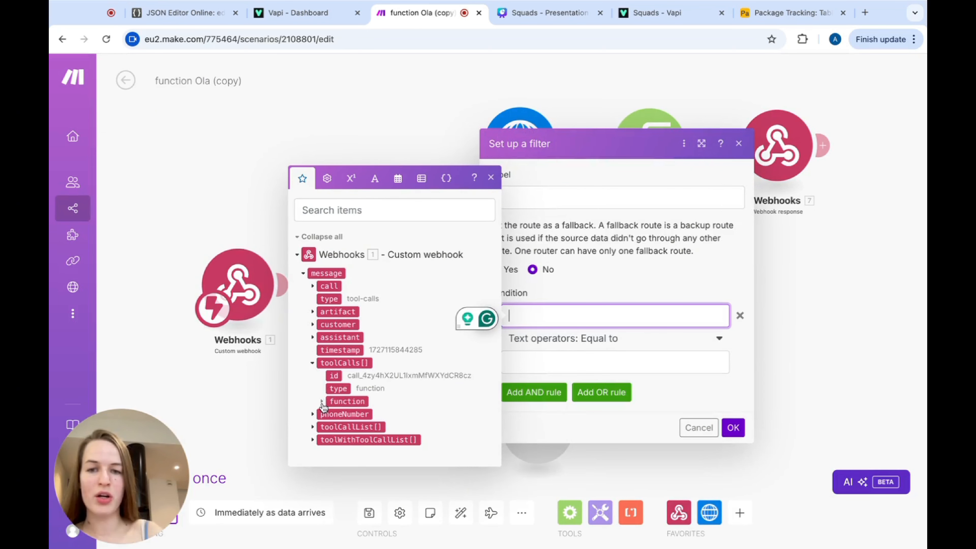
left_click(323, 402)
left_click(345, 400)
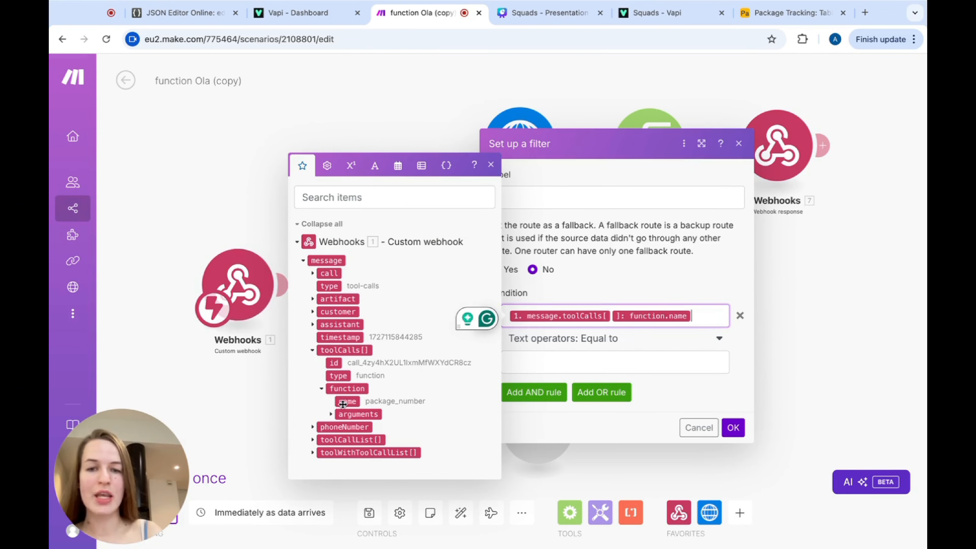
left_click(524, 364)
type("package_")
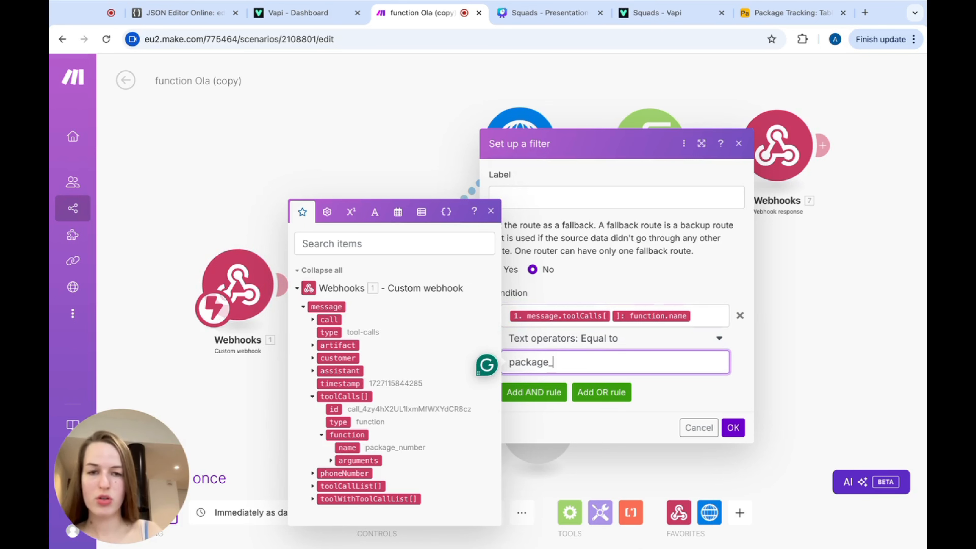
type("number_pl")
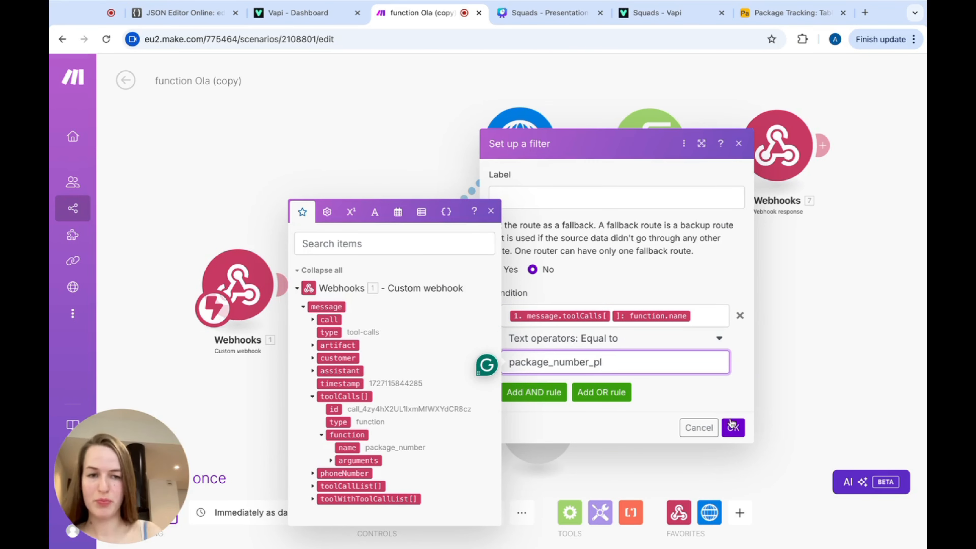
left_click(733, 426)
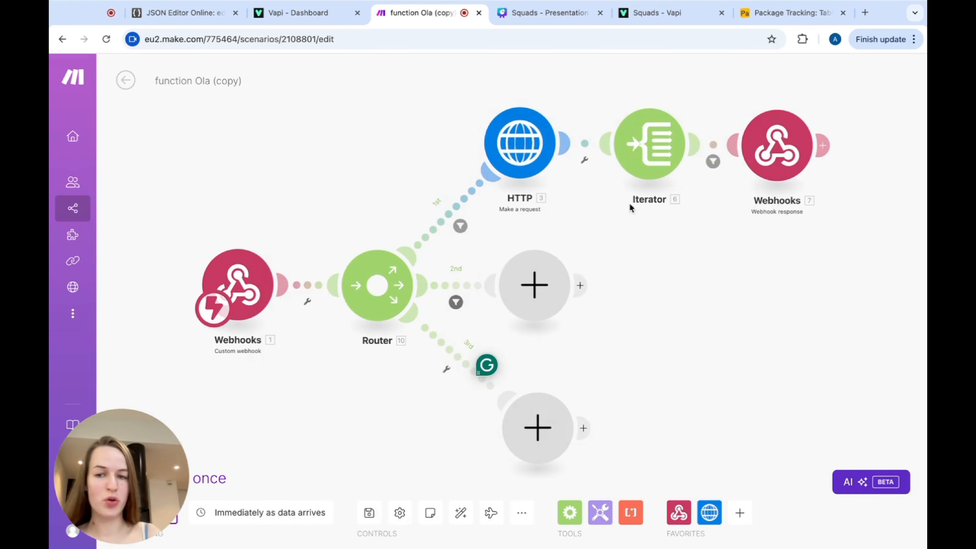
Set up a filter on the Router's third route requiring toolCalls[] function.name to equal package_number_de.
left_click(446, 369)
left_click(434, 383)
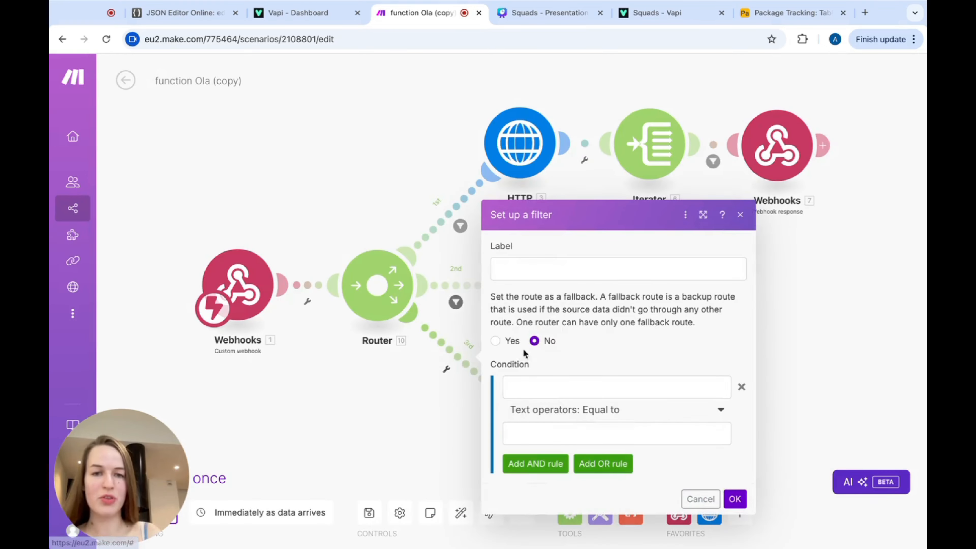
left_click(541, 385)
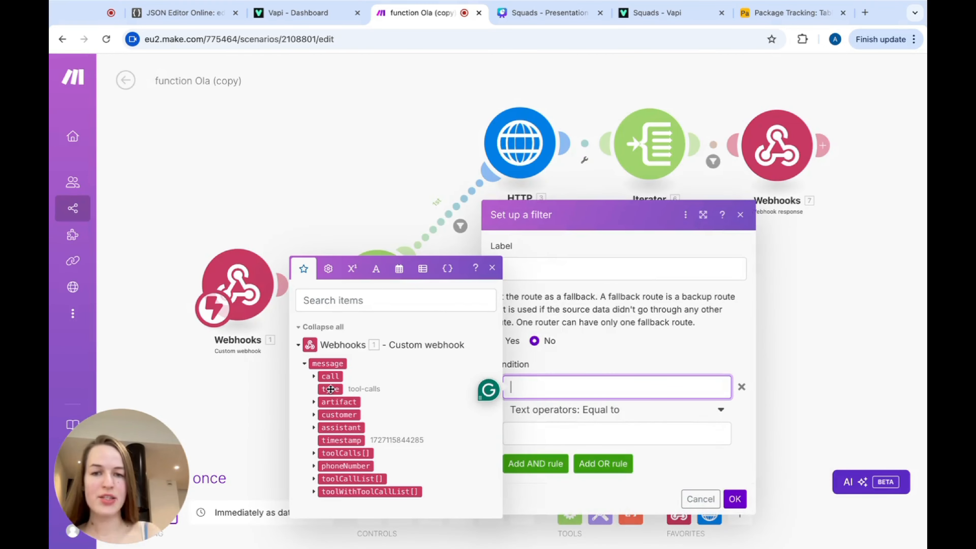
left_click(315, 454)
left_click(324, 473)
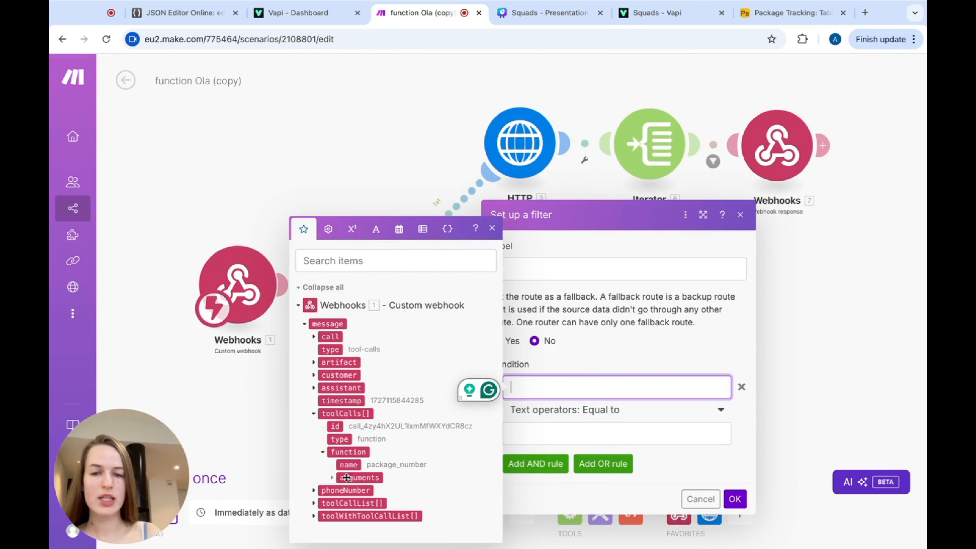
left_click(332, 474)
left_click(344, 452)
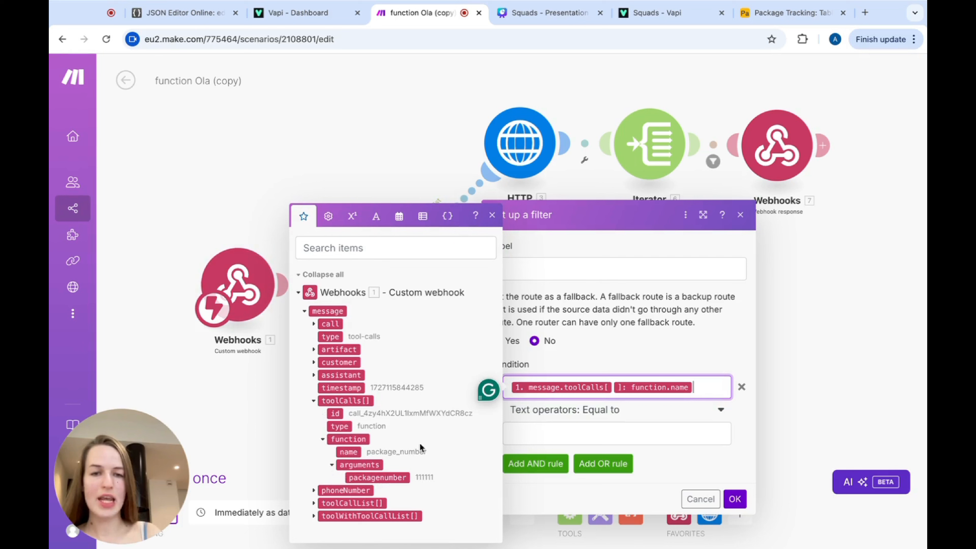
left_click(577, 427)
type("pav")
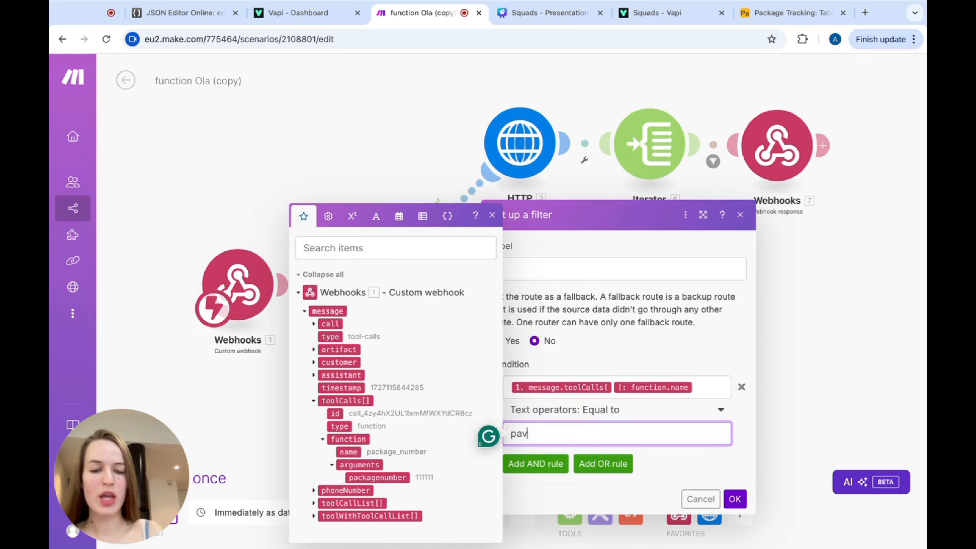
type("kage_number_de")
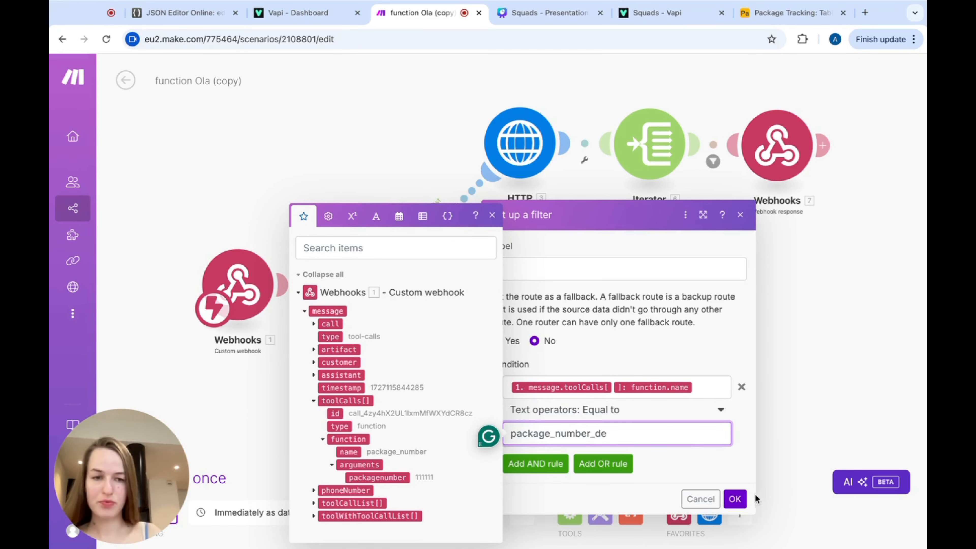
left_click(738, 502)
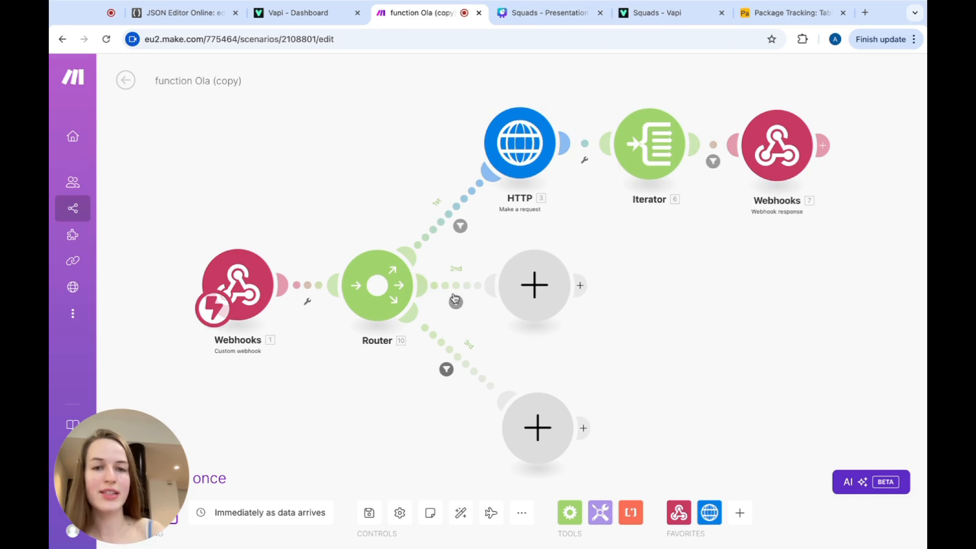
left_click(535, 283)
left_click(626, 213)
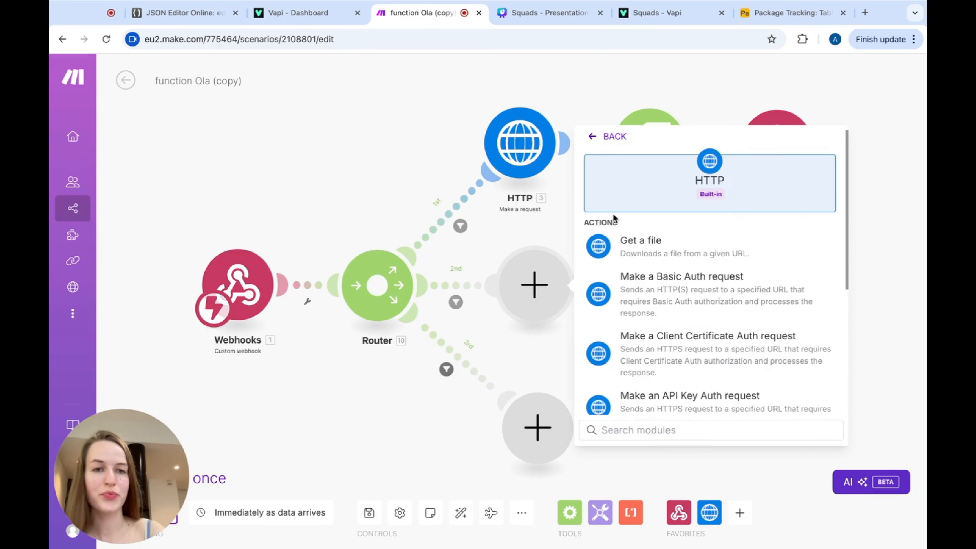
scroll(640, 299, "down", 5)
left_click(640, 299)
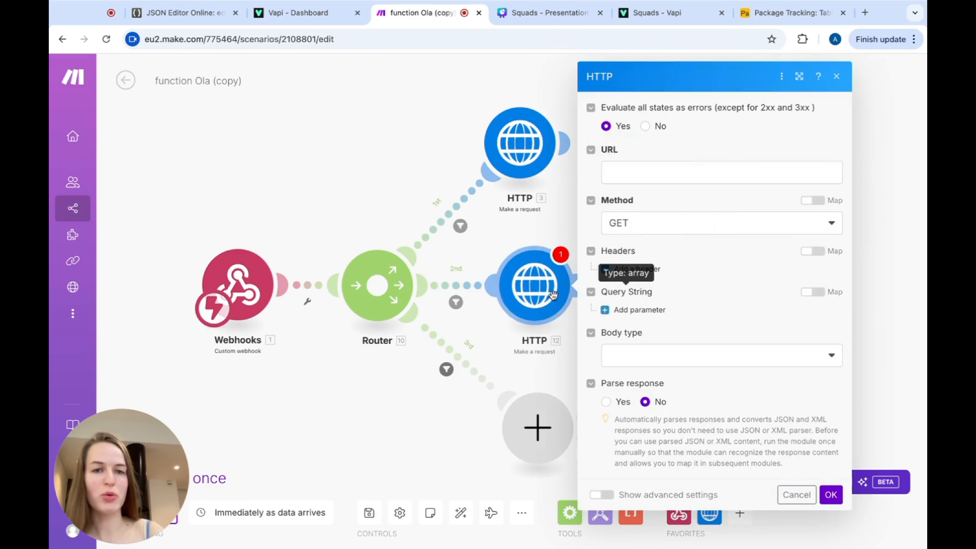
left_click(648, 174)
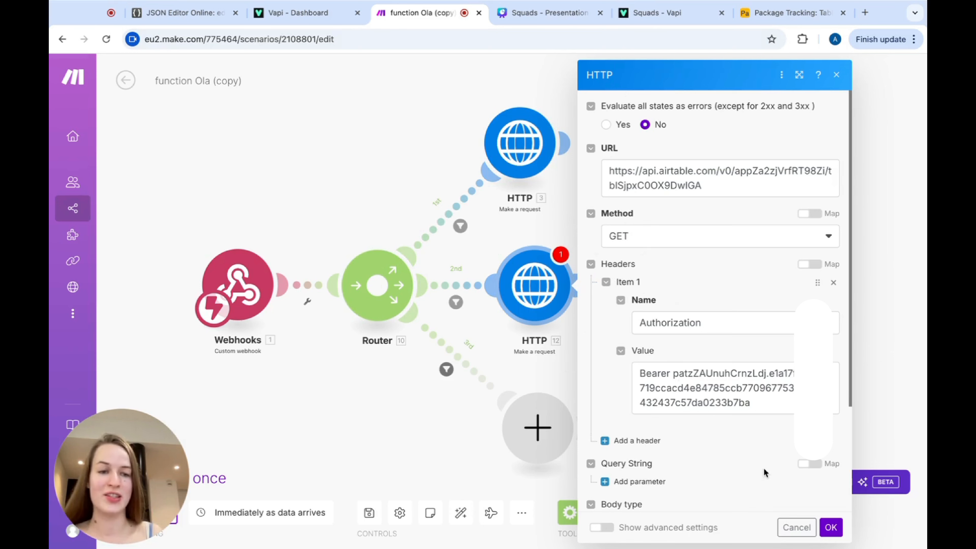
left_click(830, 527)
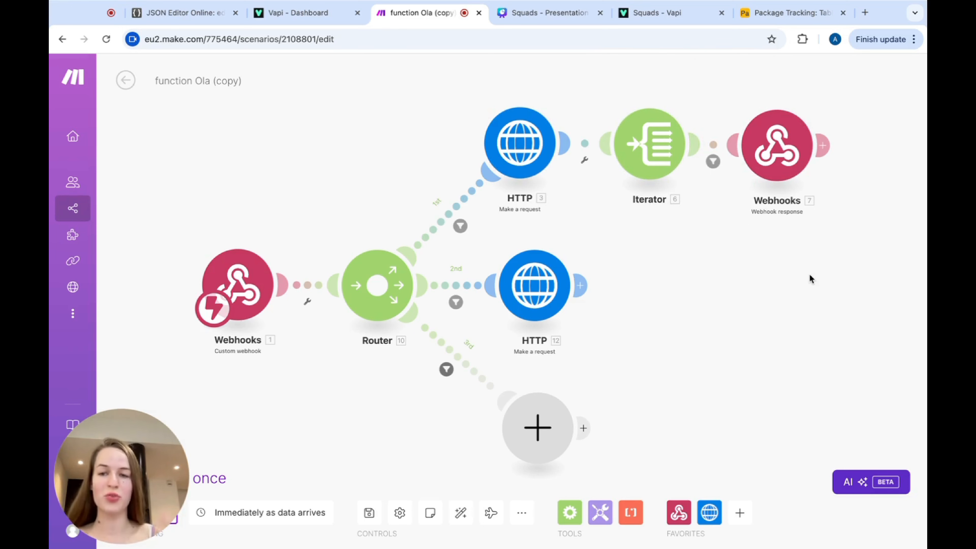
left_click(237, 284)
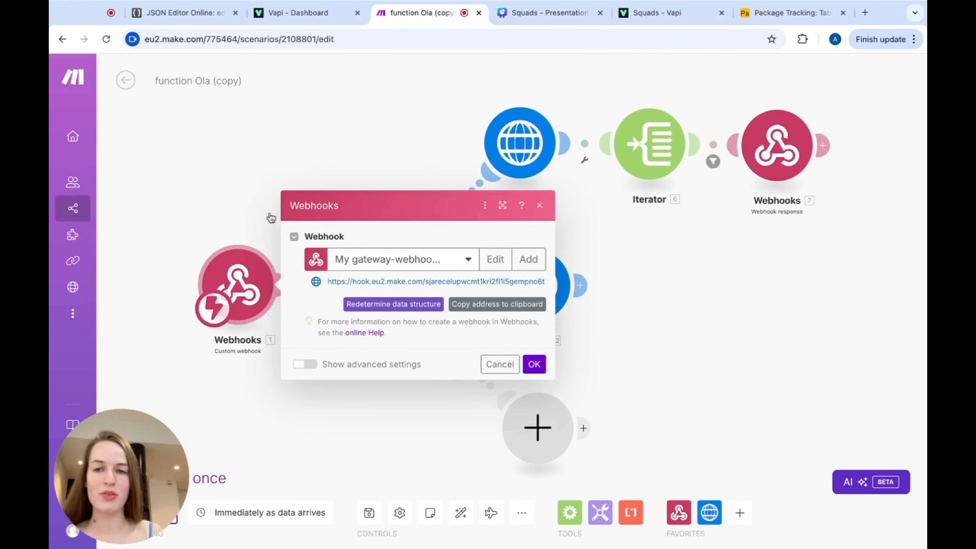
left_click(250, 152)
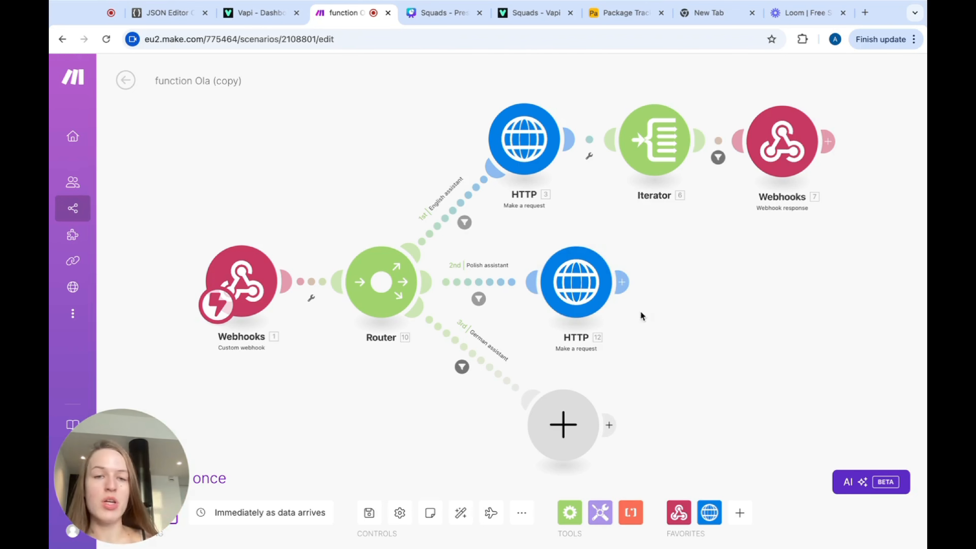
Add an Iterator after the second route's HTTP module and map its array to the HTTP response's data records[].
left_click(622, 282)
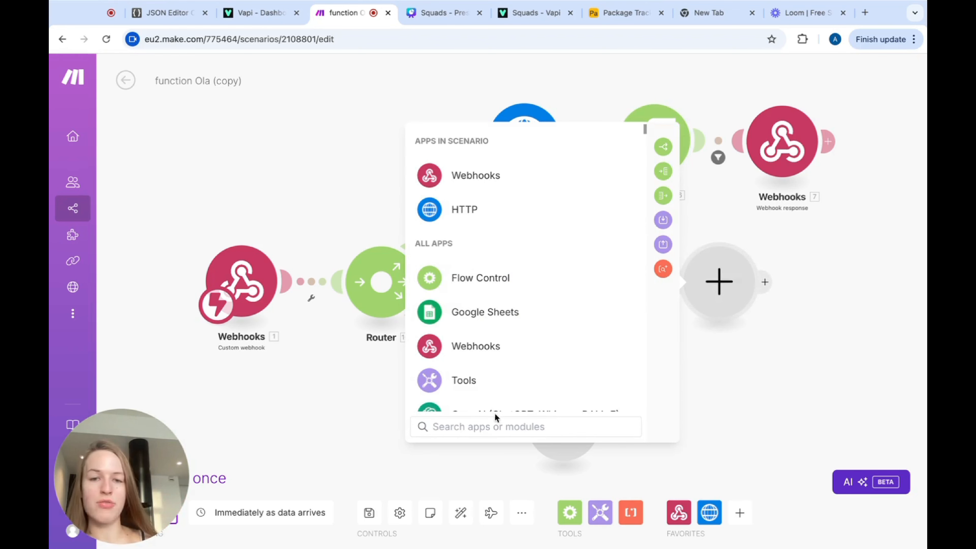
left_click(473, 427)
type("iterat")
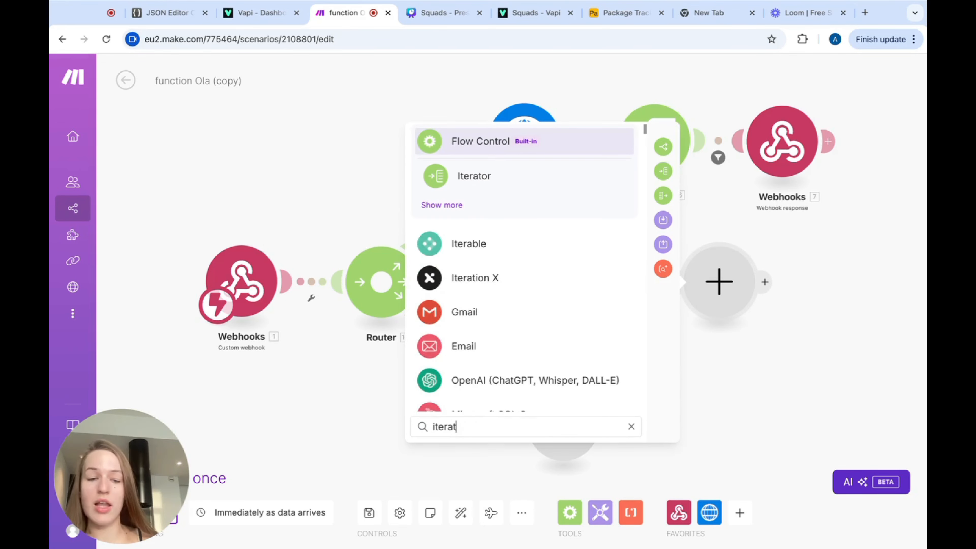
type("or")
left_click(484, 178)
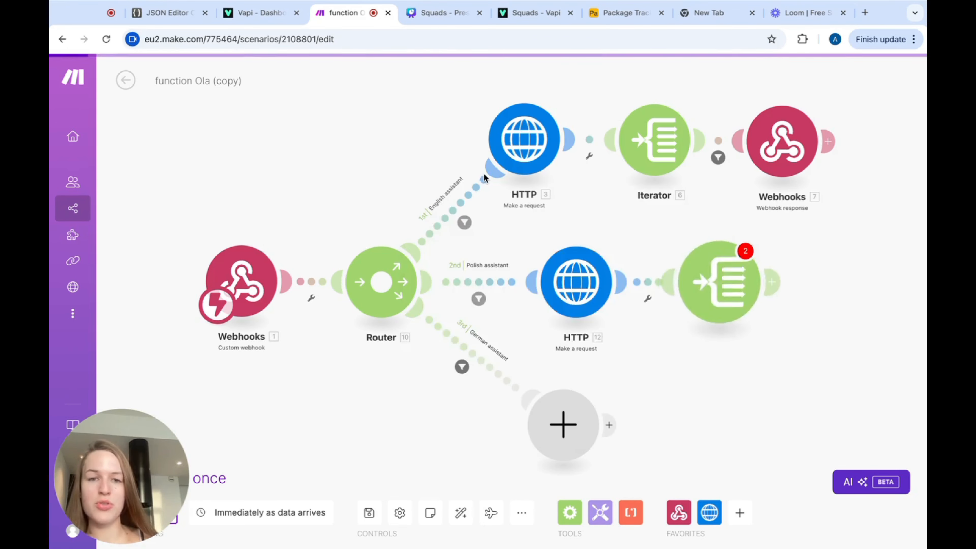
left_click(549, 289)
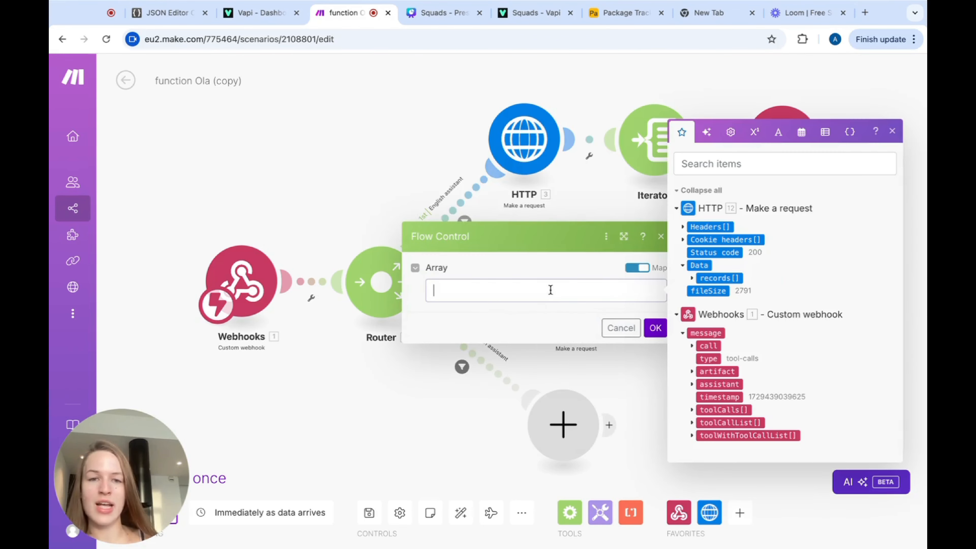
left_click(716, 278)
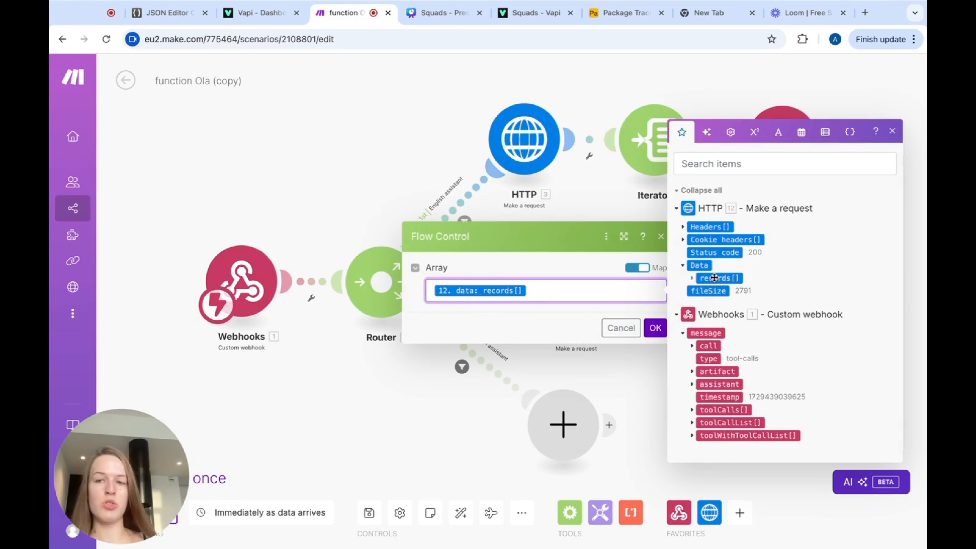
left_click(620, 19)
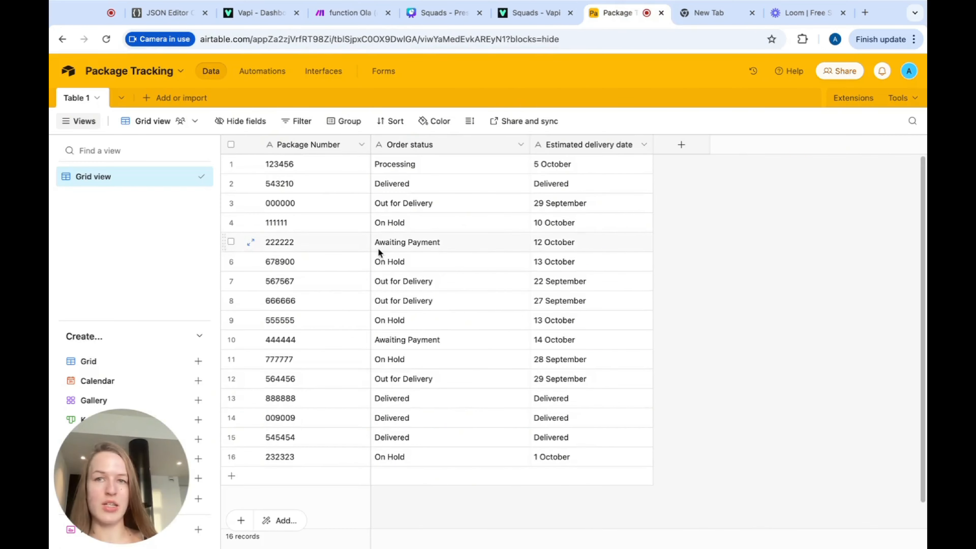
left_click(340, 15)
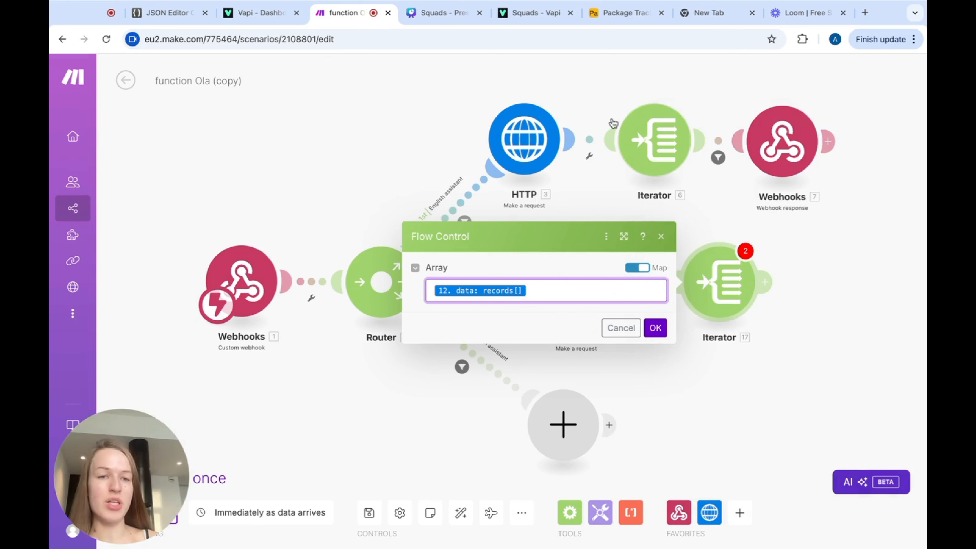
left_click(656, 328)
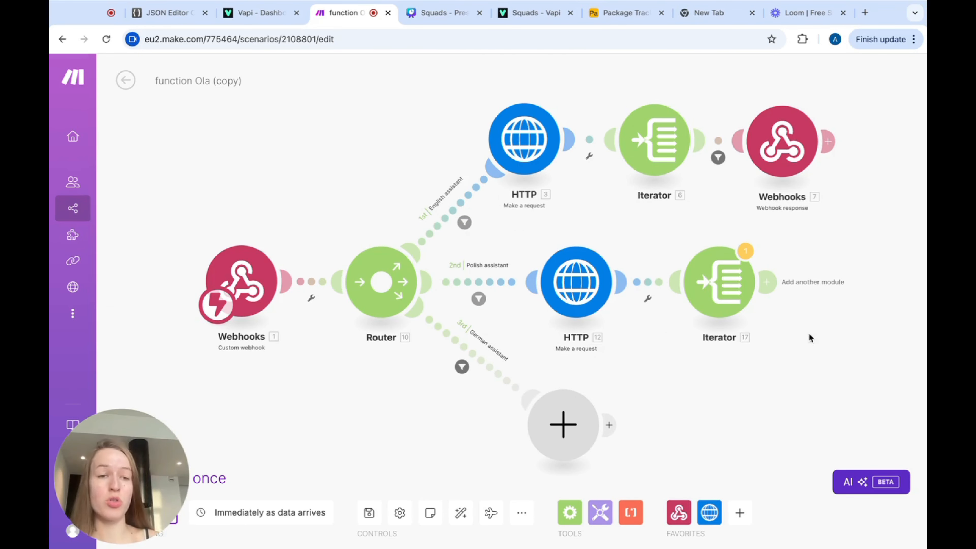
Add a TextCortex AI Translate Text module after the Polish route's Iterator and create its connection.
left_click(771, 281)
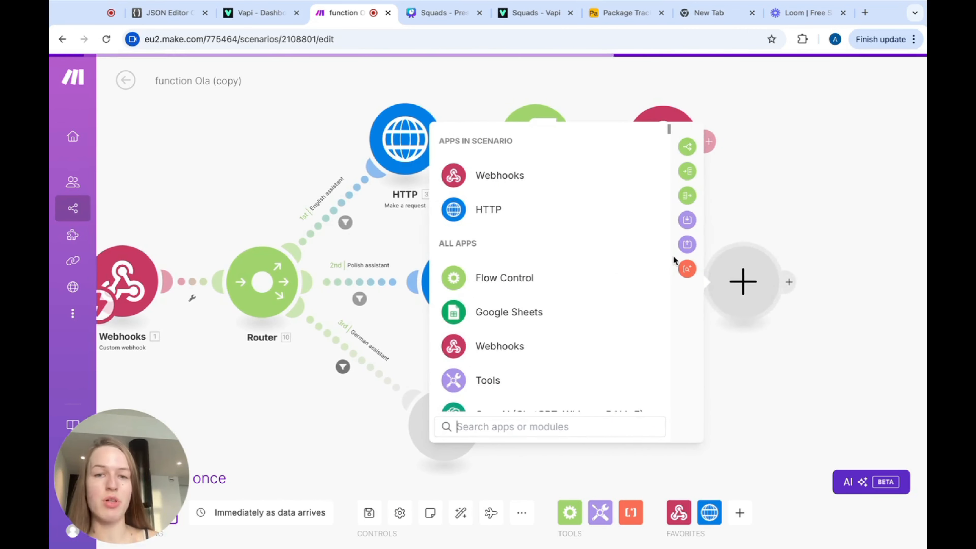
type("tex")
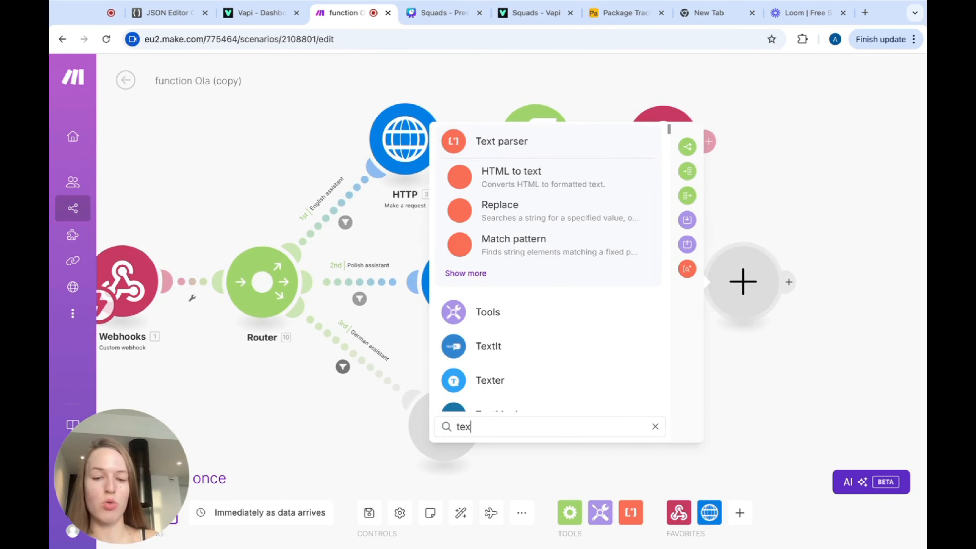
type("tcort")
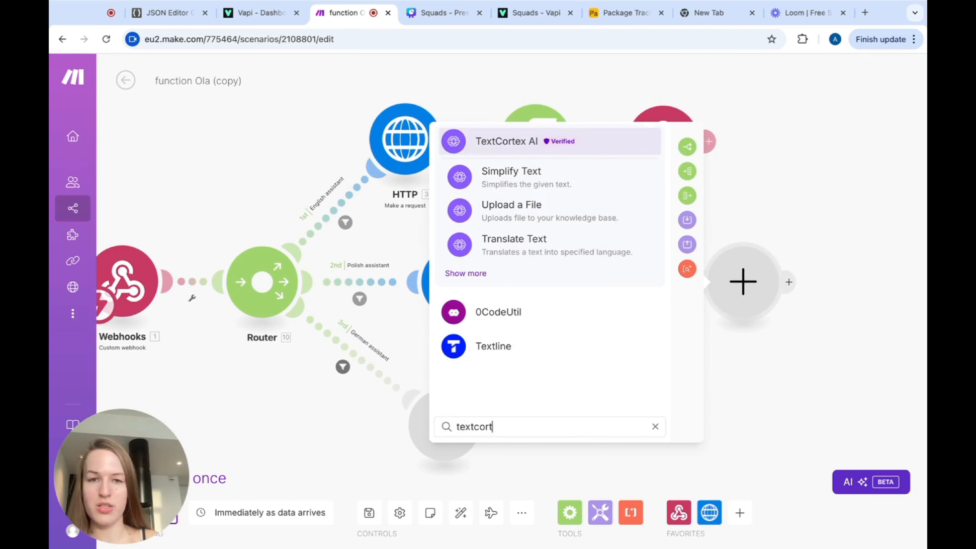
left_click(524, 250)
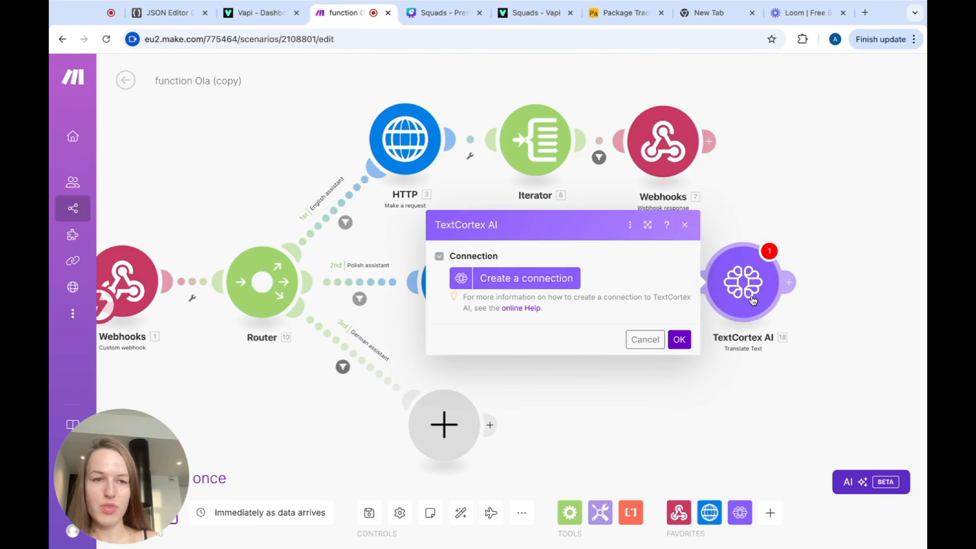
left_click(524, 279)
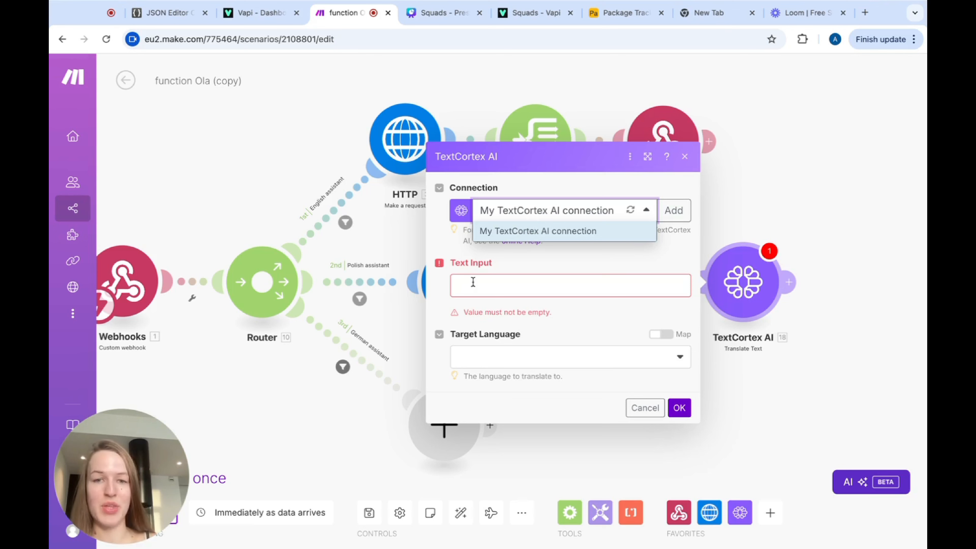
Reuse the English webhook response's sentence as the translation text input: "Your package is [Order status]. Estimated delivery date is [Estimated delivery date]", with fields from the Polish Iterator.
left_click(485, 284)
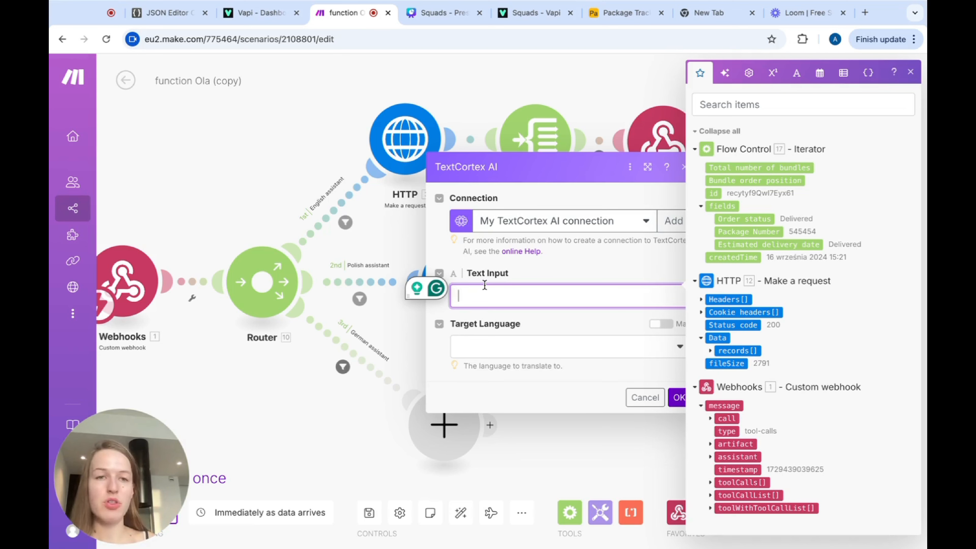
left_click(667, 143)
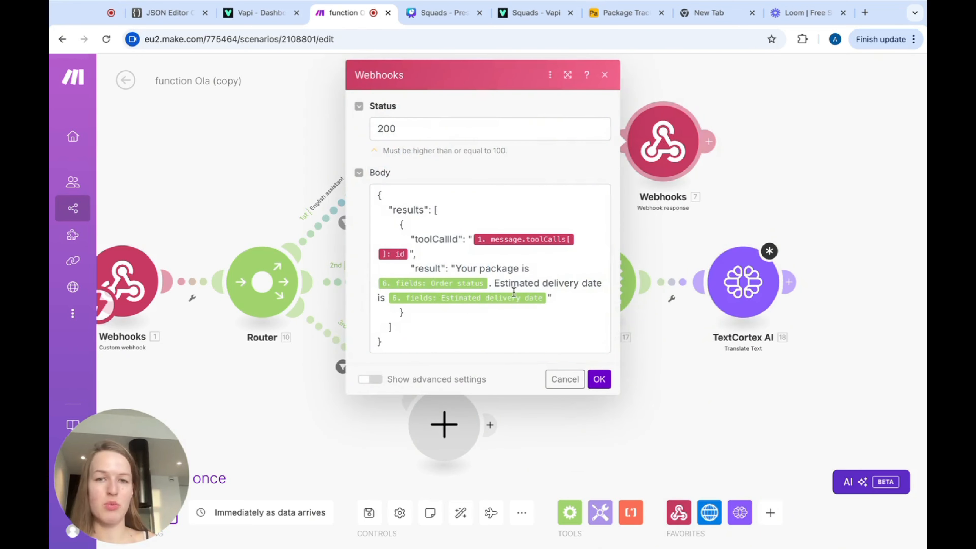
left_click_drag(459, 269, 546, 305)
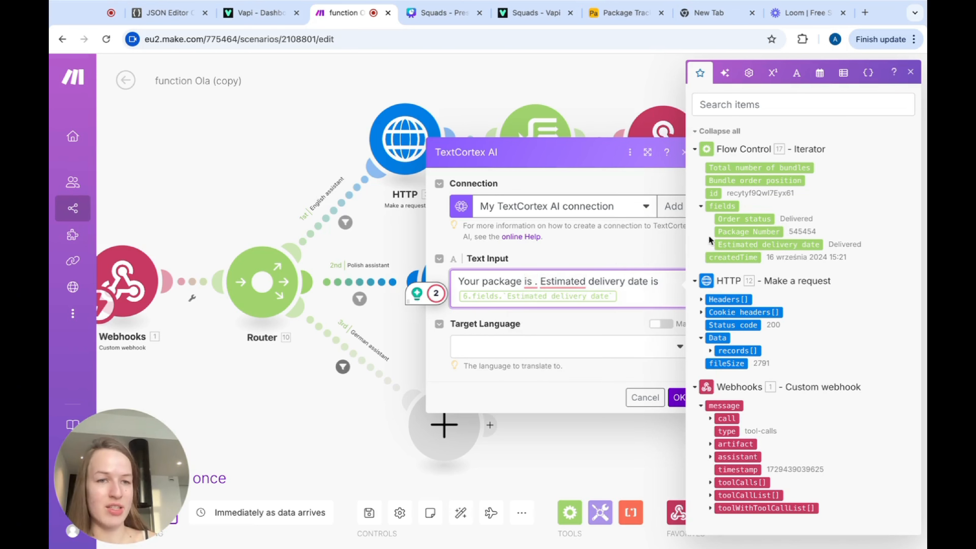
left_click(743, 222)
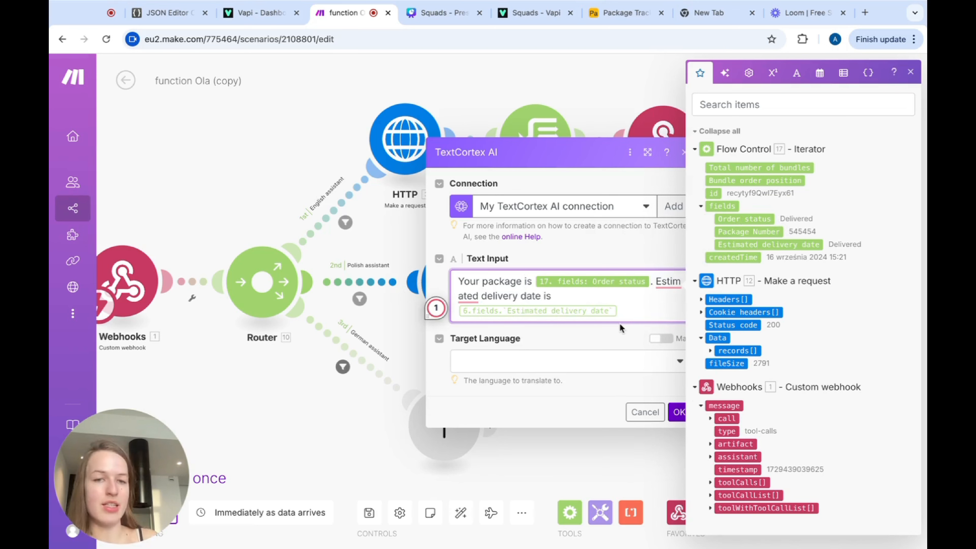
key("BackSpace")
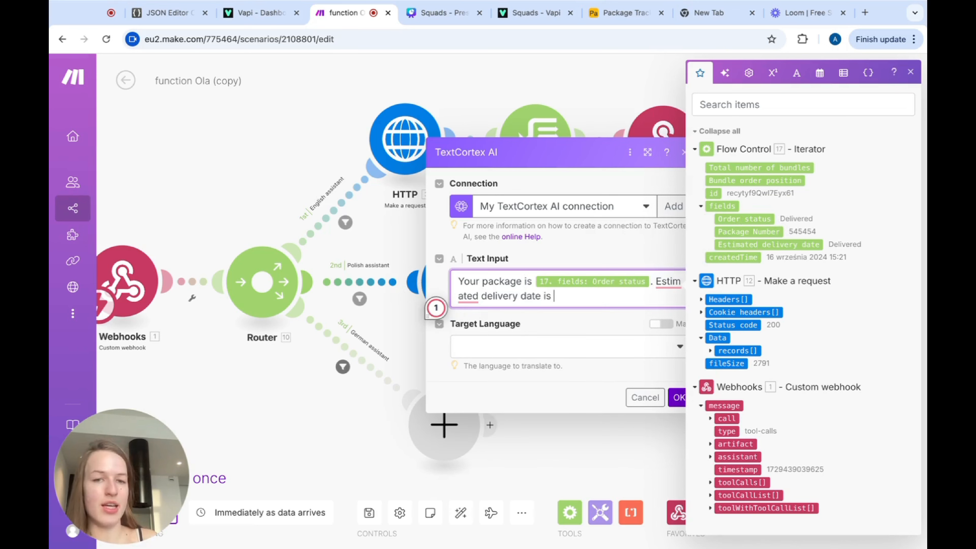
left_click(750, 245)
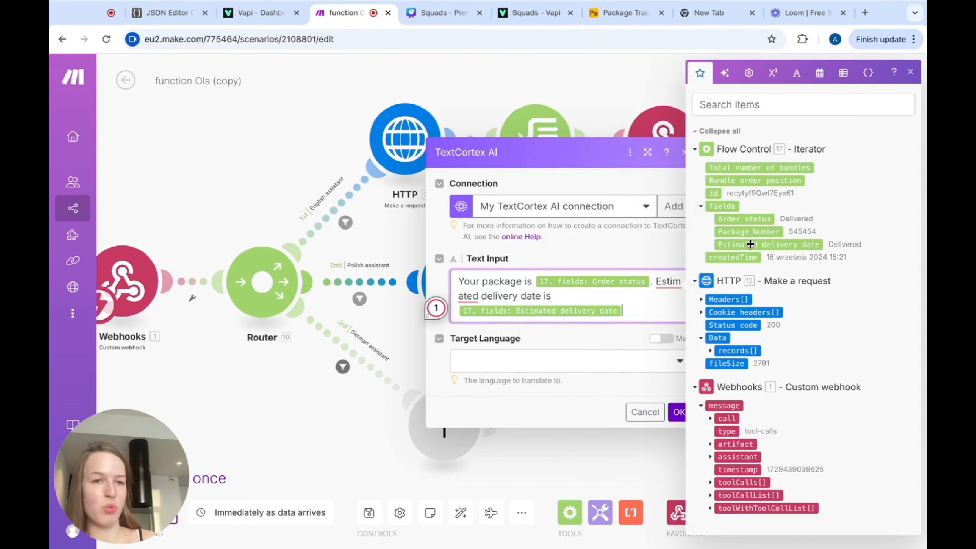
left_click(680, 415)
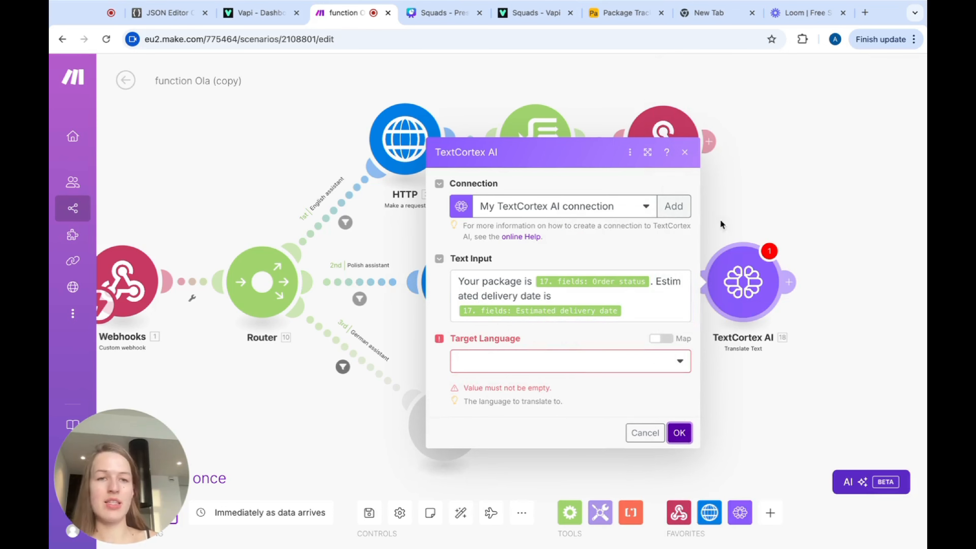
left_click(778, 172)
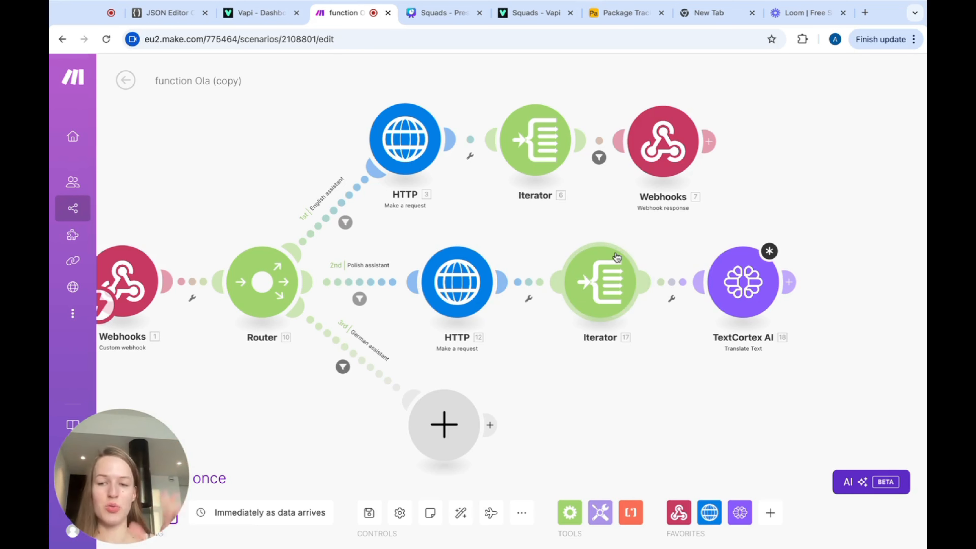
Set the TextCortex AI module's target language to Polish and save the module.
left_click(735, 294)
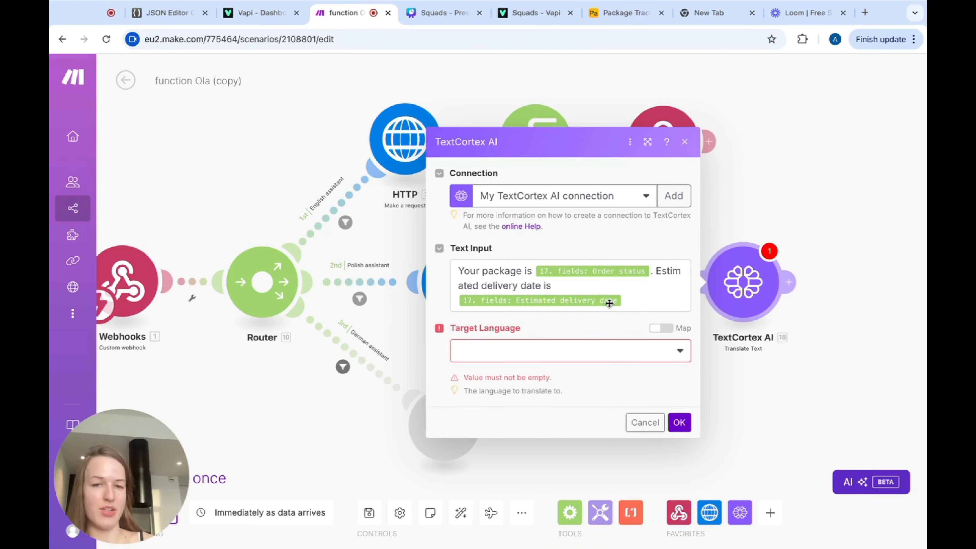
left_click(508, 352)
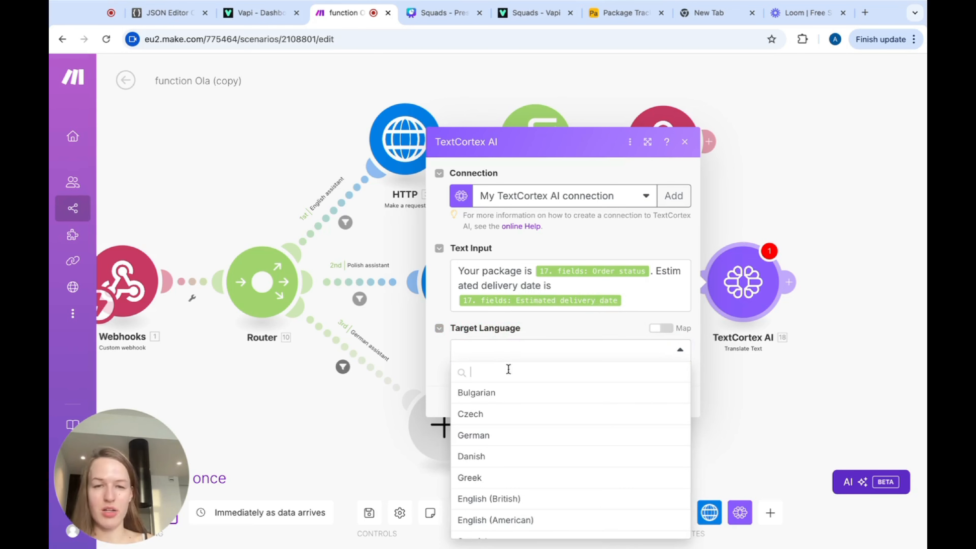
type("polis")
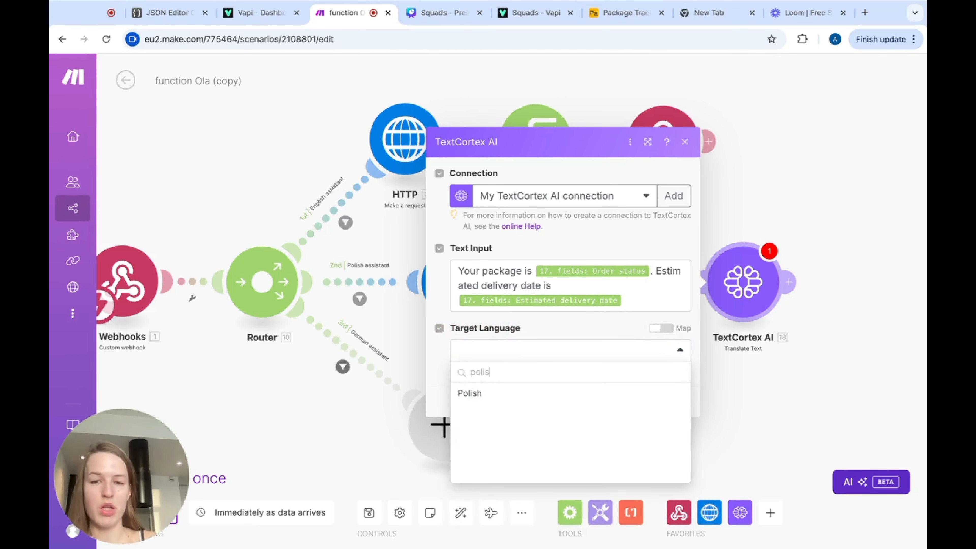
type("h")
left_click(502, 394)
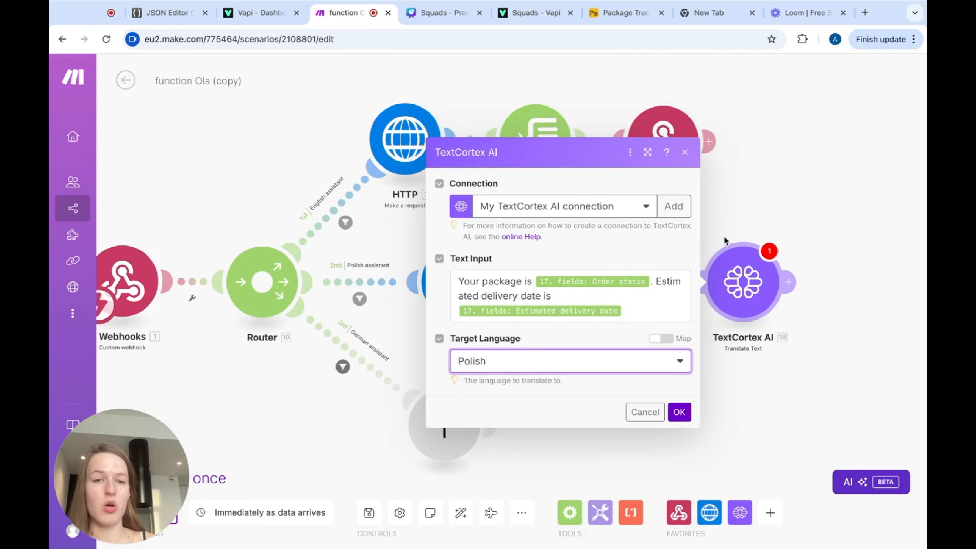
left_click(680, 412)
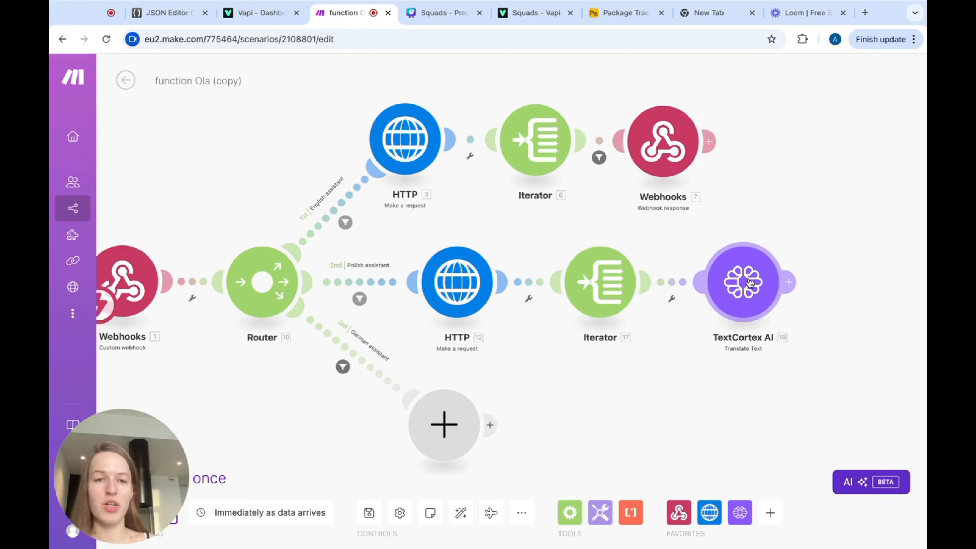
Set up a filter between the Polish route's Iterator and TextCortex AI, with the webhook's toolCalls[] function.arguments.package_numberPL as the first operand.
left_click(612, 297)
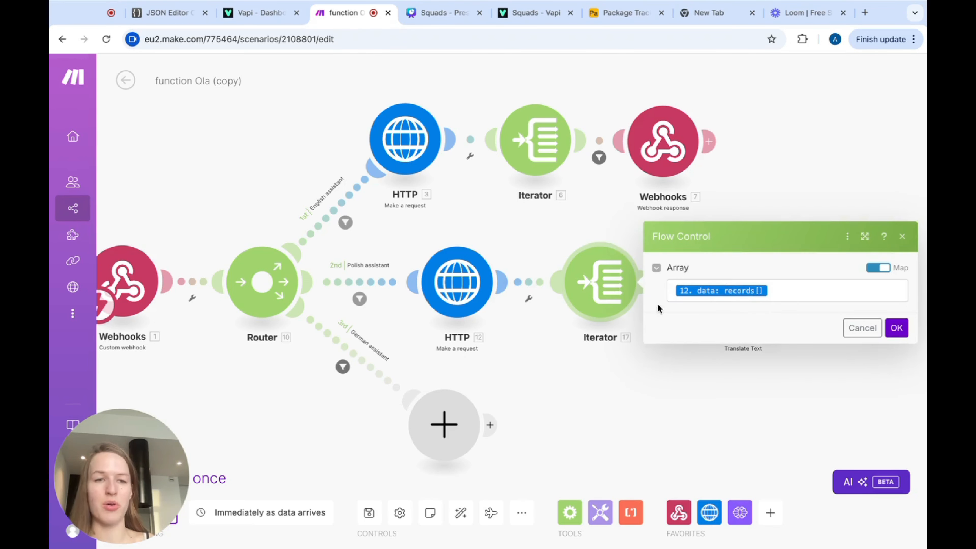
left_click(682, 406)
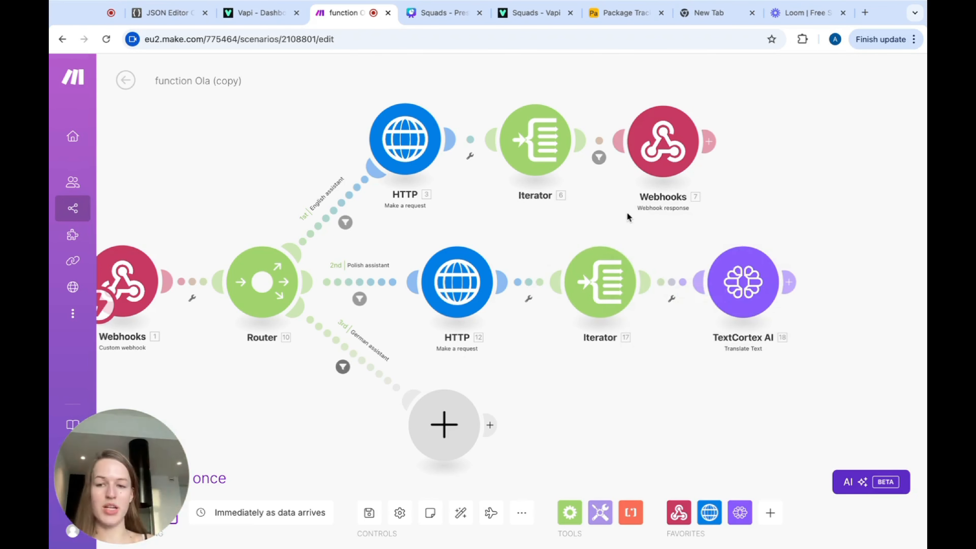
left_click(672, 300)
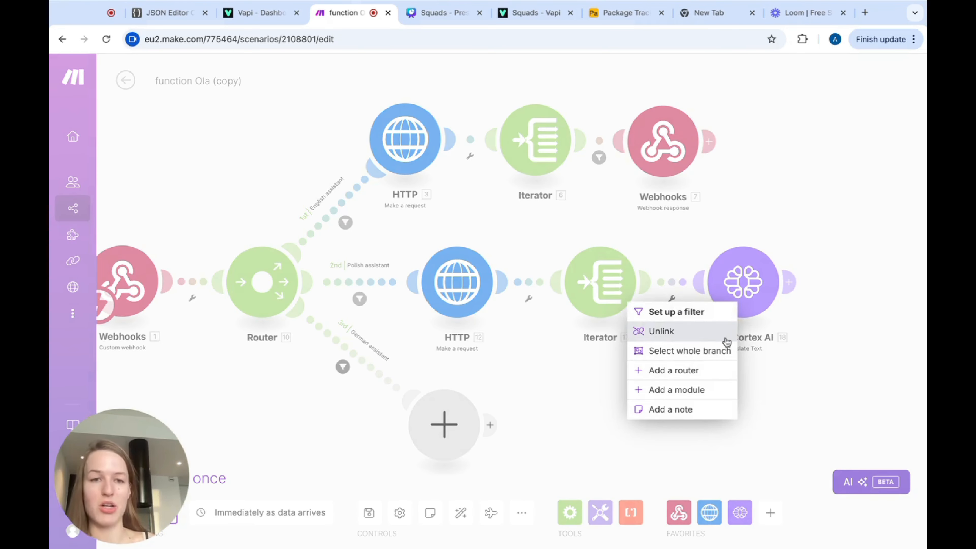
left_click(708, 320)
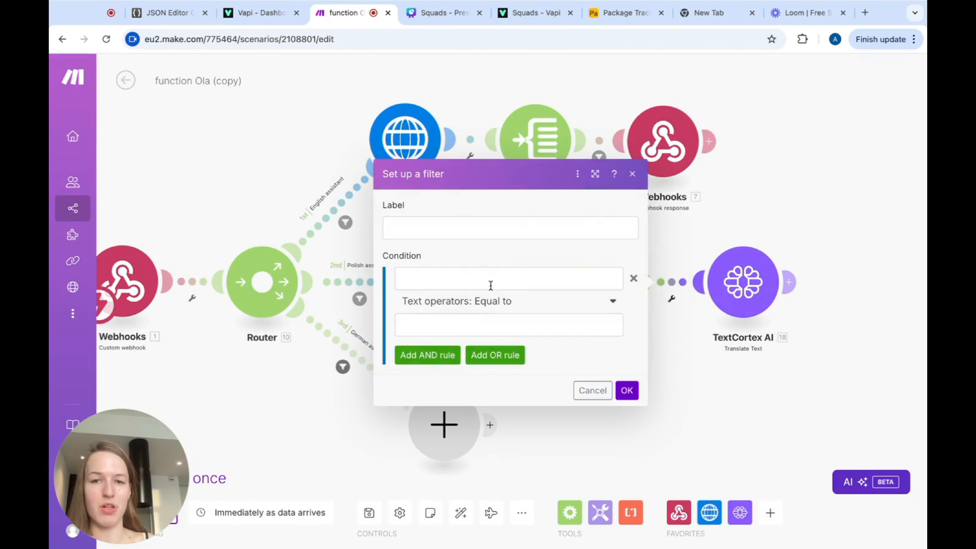
left_click(455, 275)
left_click(679, 482)
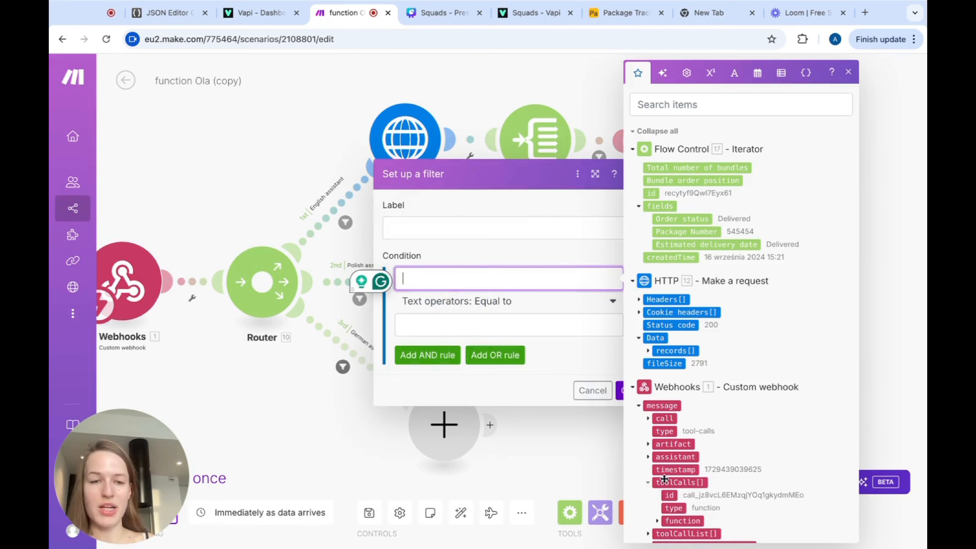
scroll(662, 485, "down", 1)
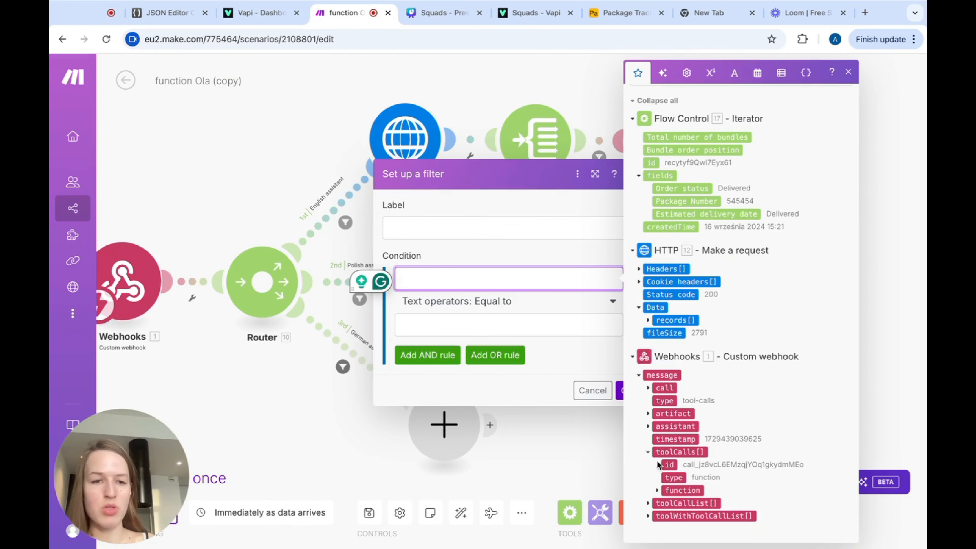
left_click(657, 492)
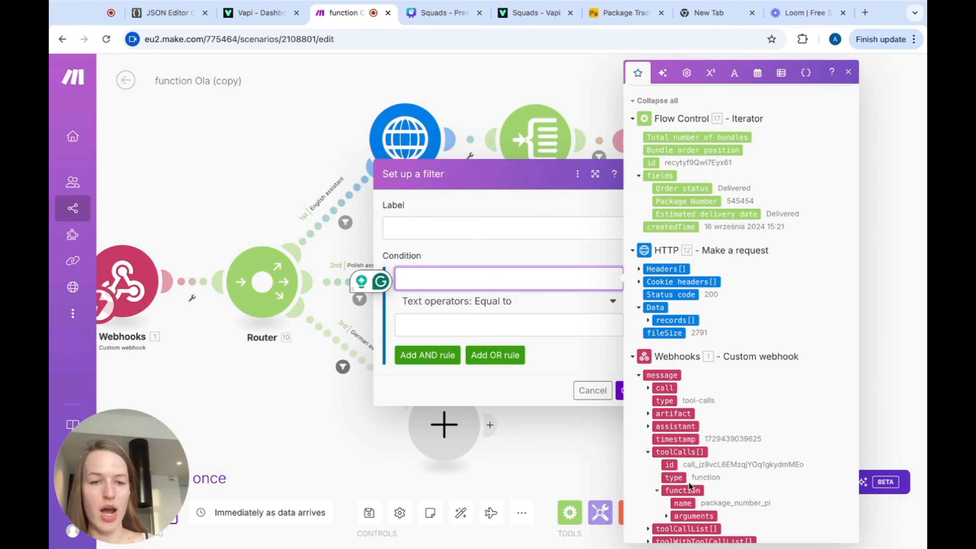
scroll(676, 488, "down", 1)
left_click(669, 490)
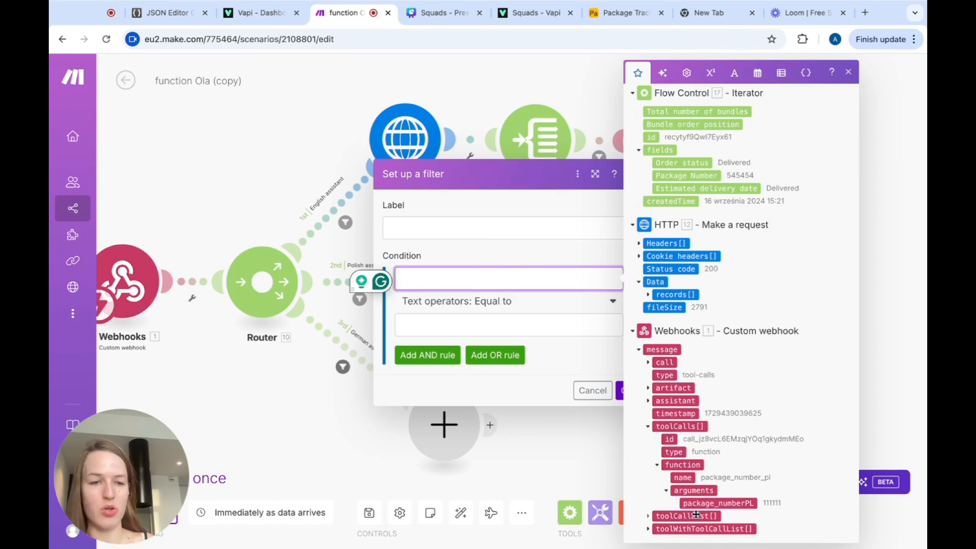
left_click(709, 504)
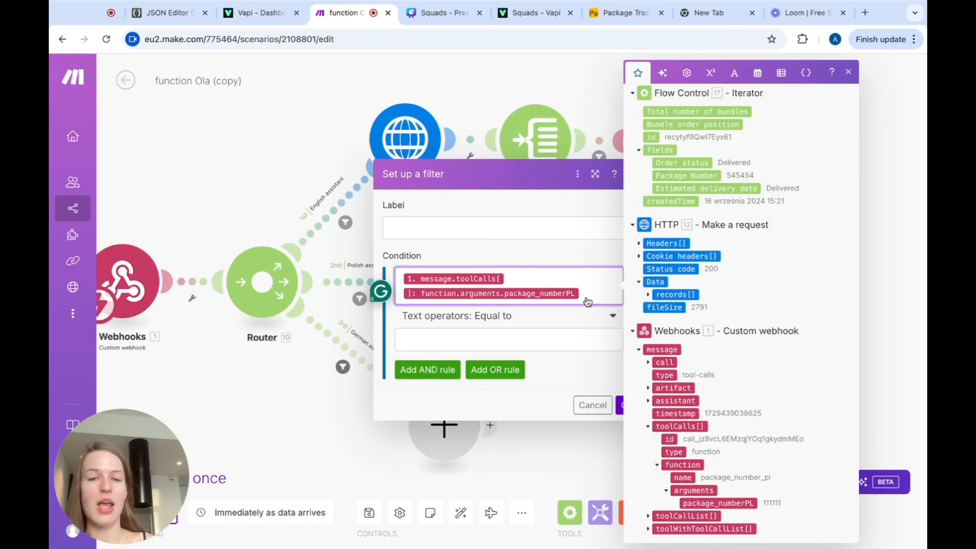
Compare the filter condition, using text operator Equal to, with the Polish Iterator's Package Number field and save the filter.
left_click(487, 341)
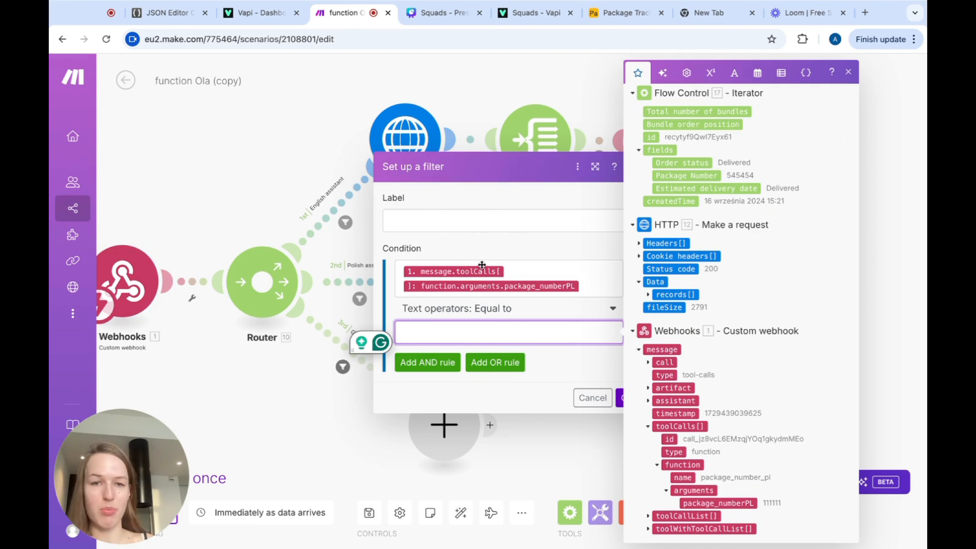
scroll(665, 213, "up", 1)
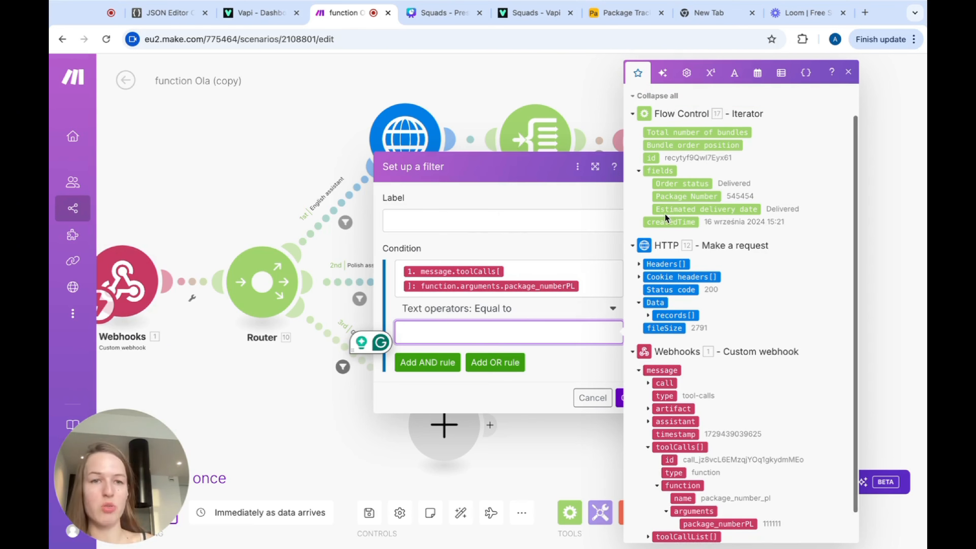
scroll(691, 196, "up", 1)
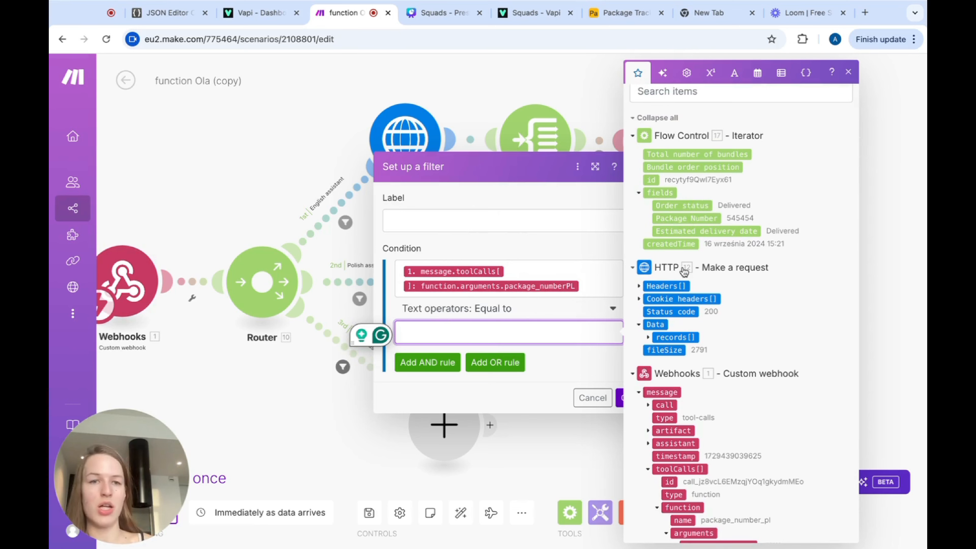
left_click(673, 220)
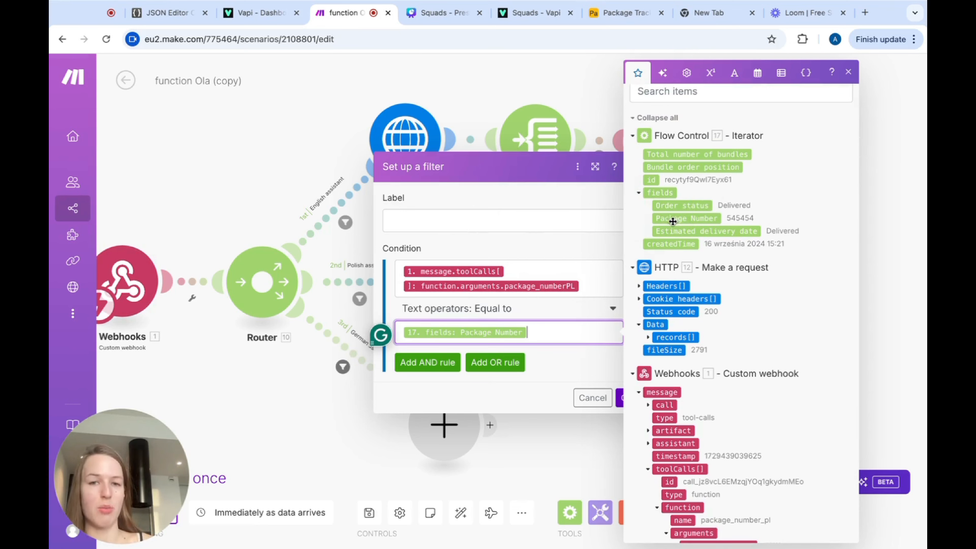
left_click(622, 400)
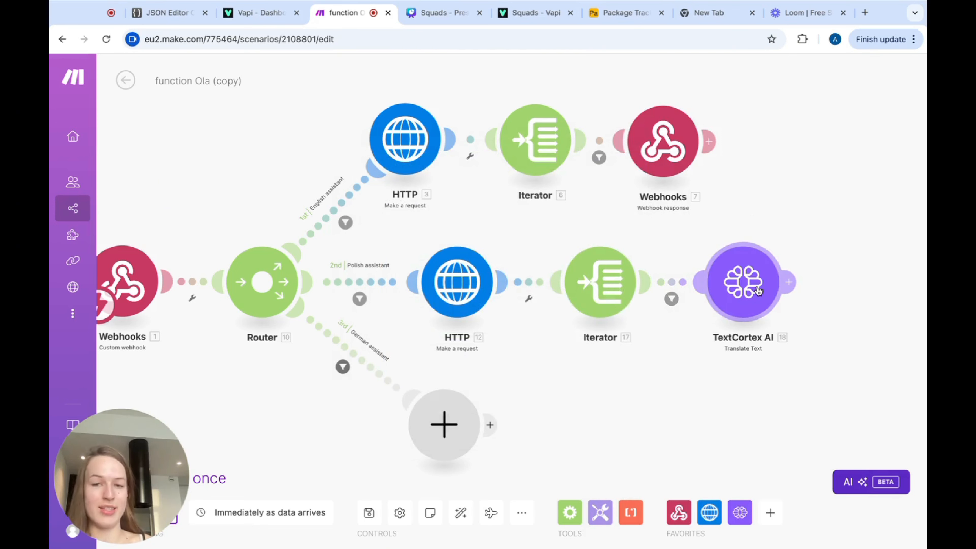
Add a Webhooks Webhook response module after the TextCortex AI module on the Polish route.
scroll(758, 294, "right", 3)
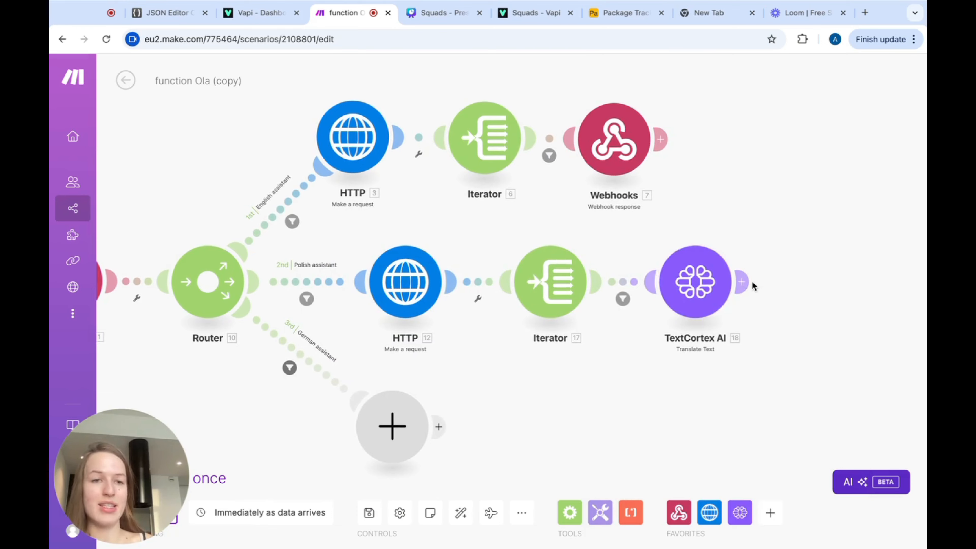
left_click(743, 282)
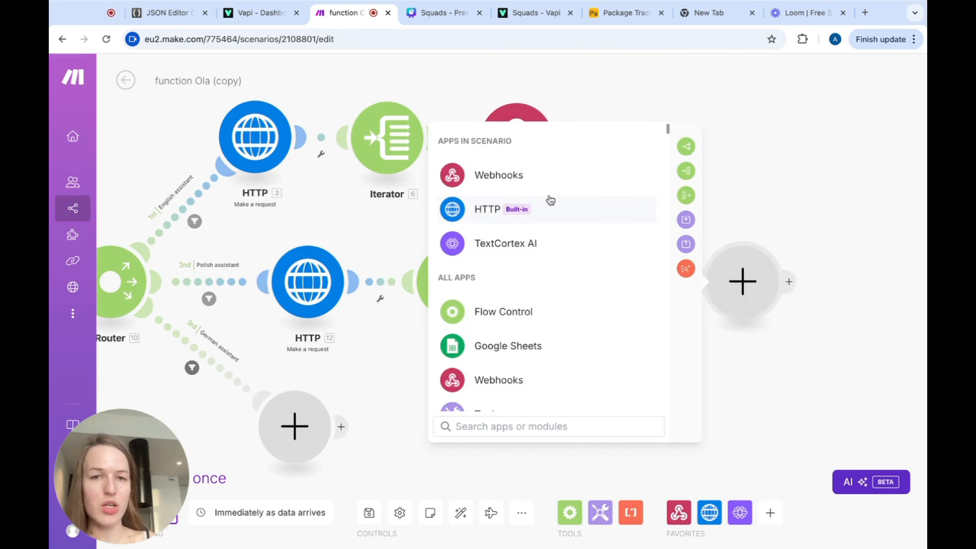
left_click(518, 175)
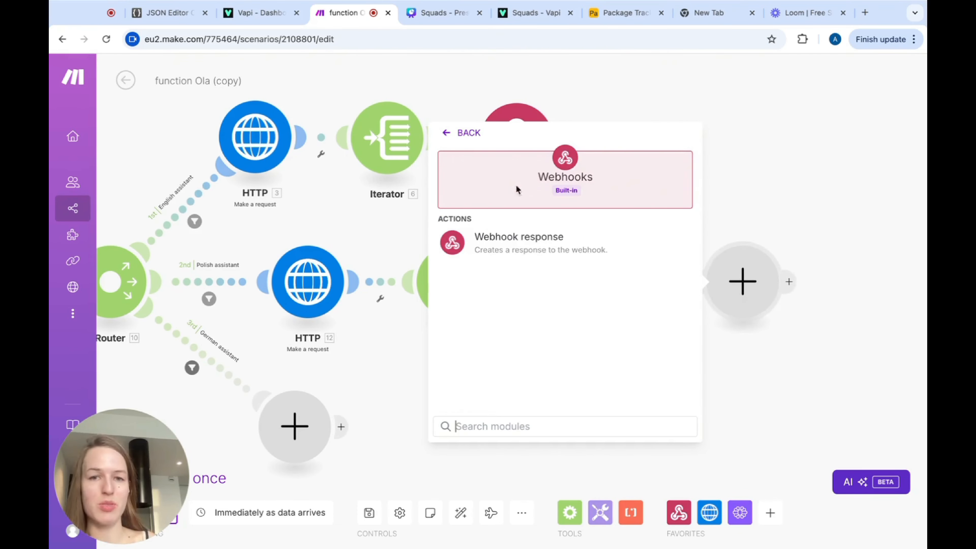
left_click(510, 240)
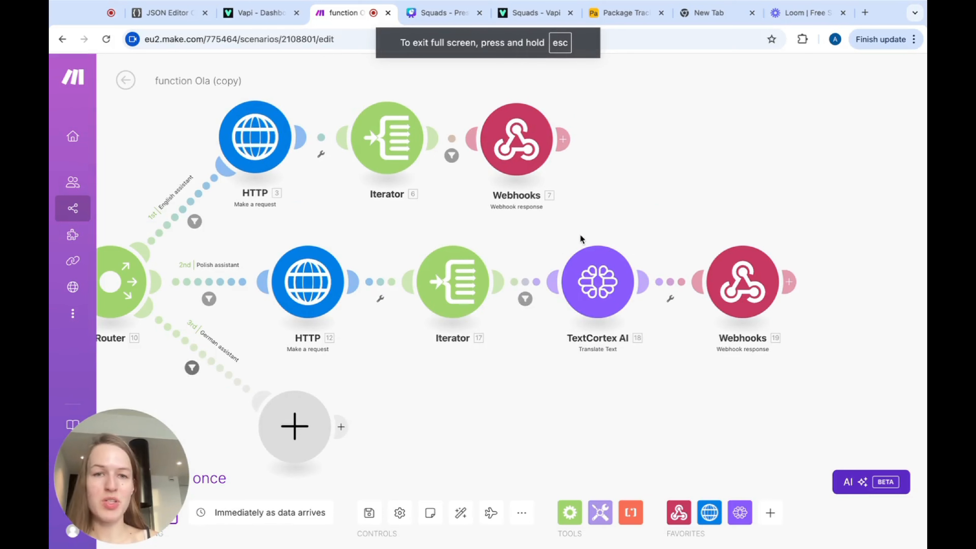
Copy the JSON body of the English route's webhook response into the body of the Polish route's webhook response.
left_click(491, 169)
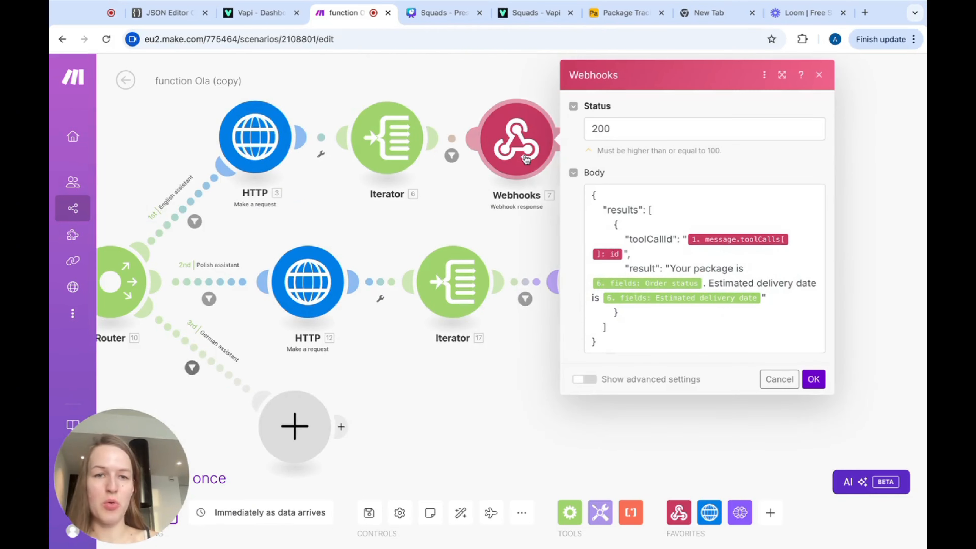
left_click(607, 345)
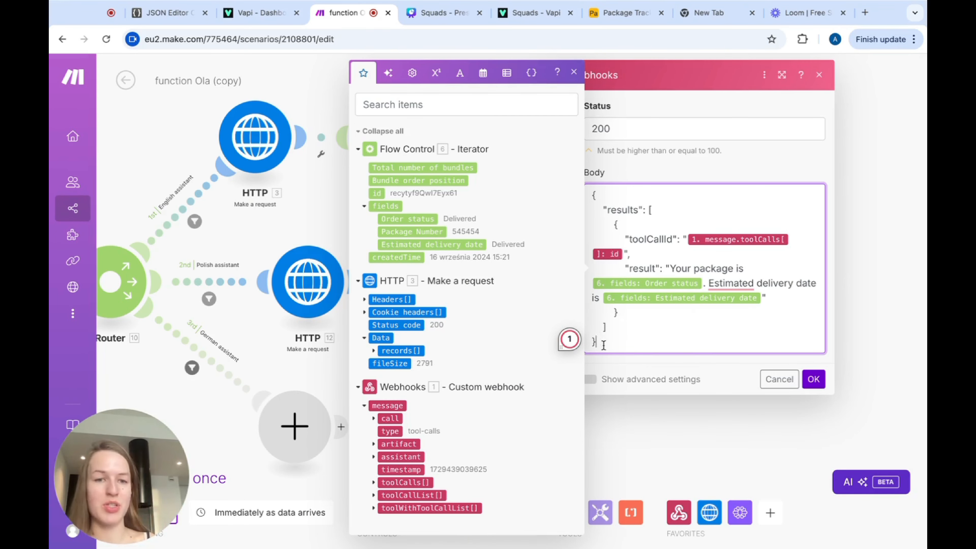
left_click_drag(603, 345, 592, 189)
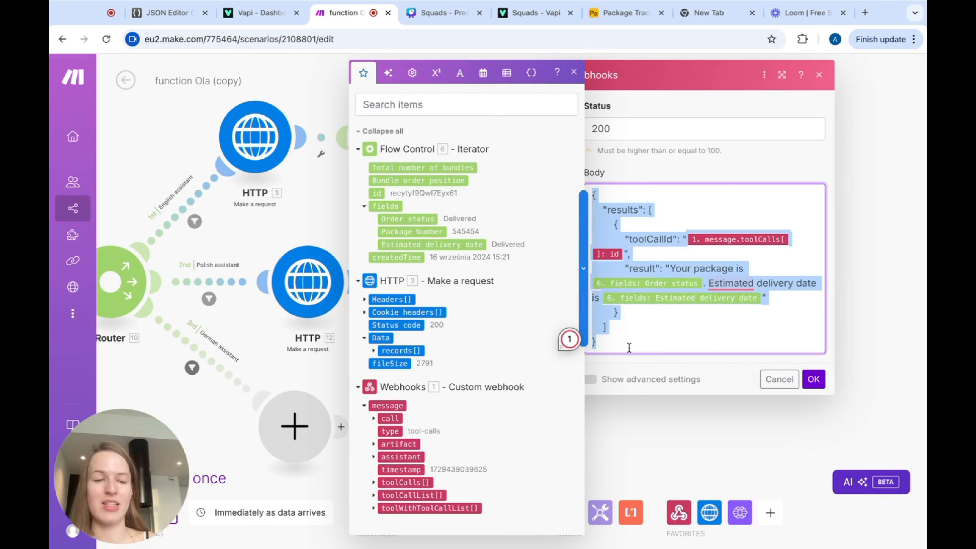
left_click(863, 328)
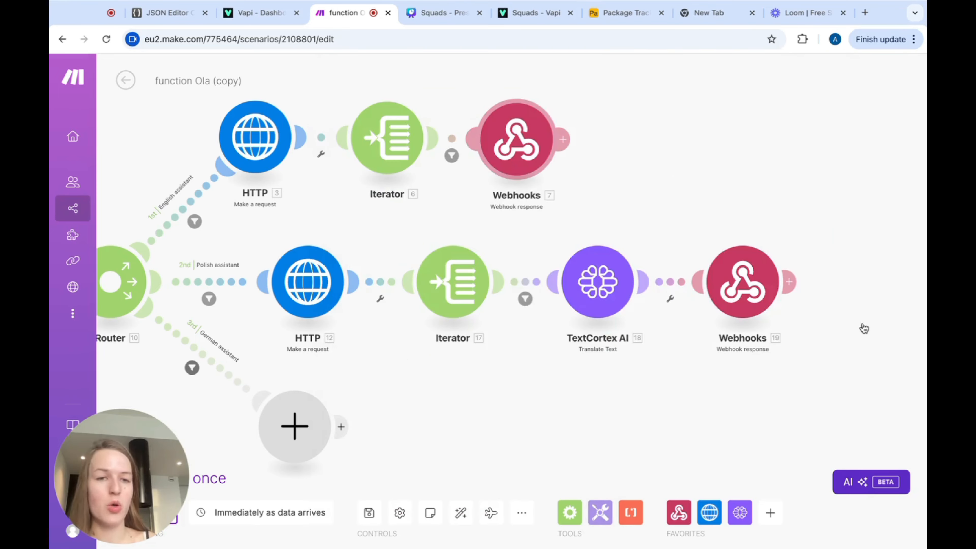
left_click(742, 294)
left_click(496, 323)
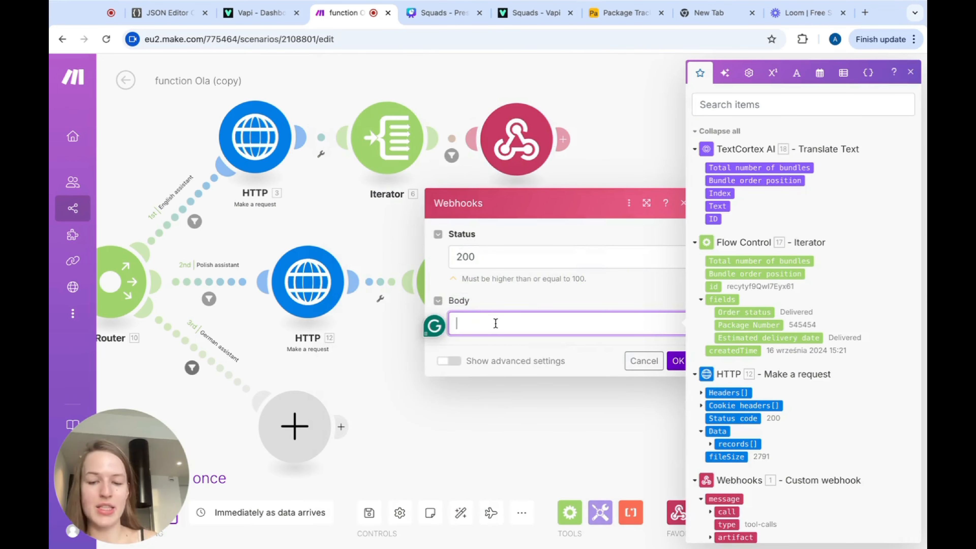
type("{   \"results\": [     {       \"toolCallId\": \"1. message.toolCalls[]: id\",       \"result\": \"Your package is 6.fields.`Order status`. Estimated delivery date is 6.fields.`Estimated delivery date`\"     }   ] }")
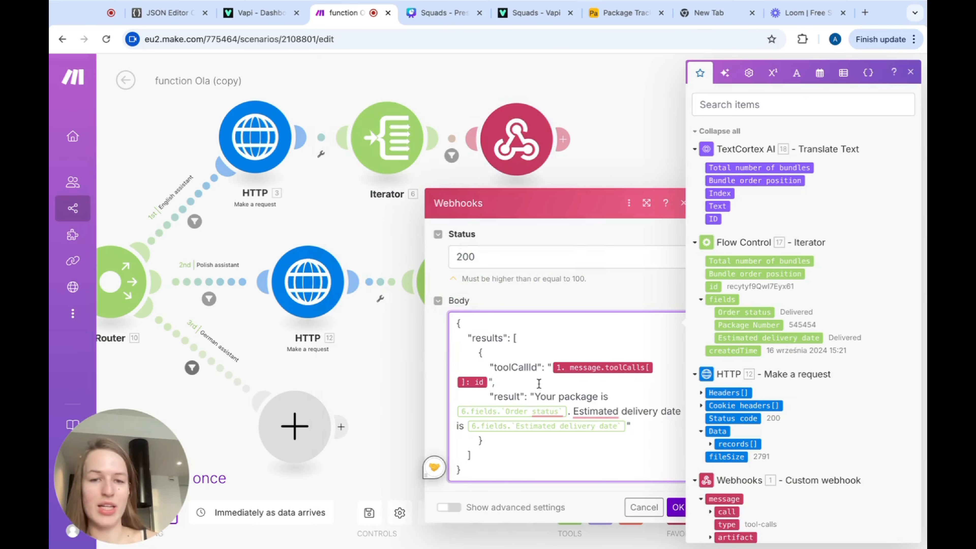
Remap toolCallId in the Polish response body to the id under the custom webhook's message toolCalls[].
left_click(490, 385)
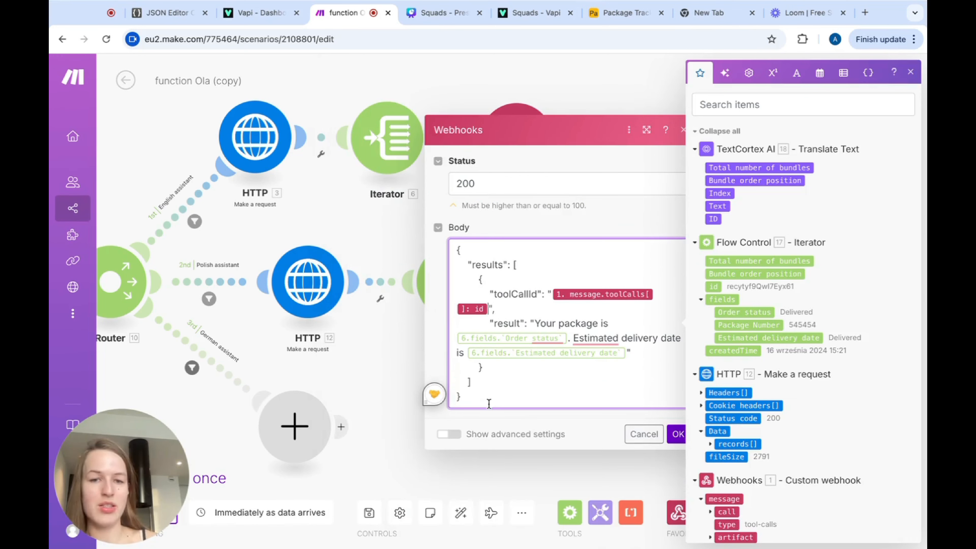
key("BackSpace")
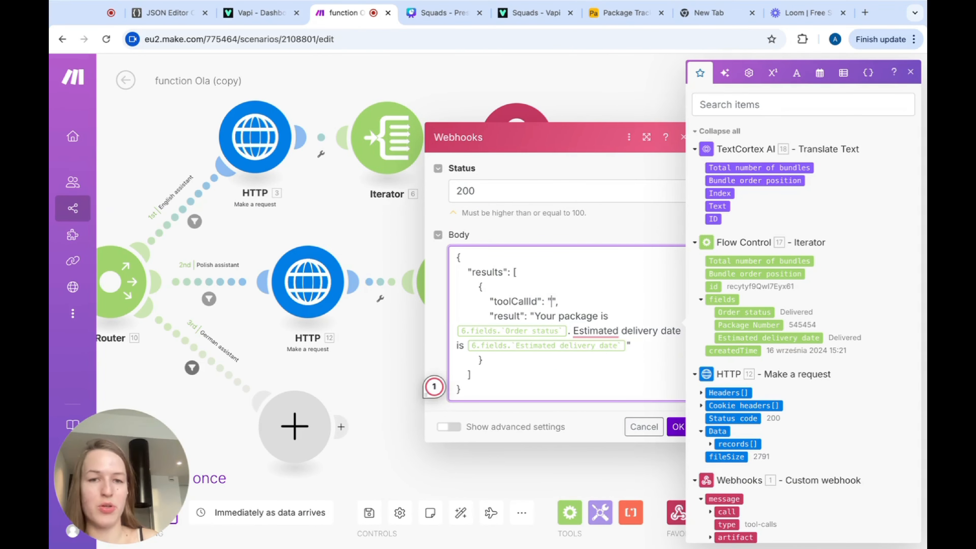
scroll(711, 460, "down", 3)
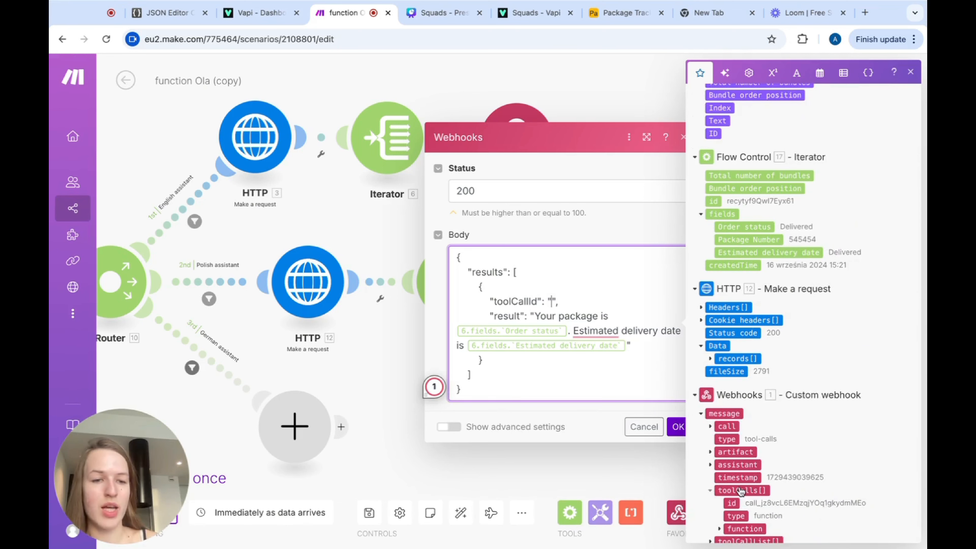
left_click(711, 490)
left_click(732, 464)
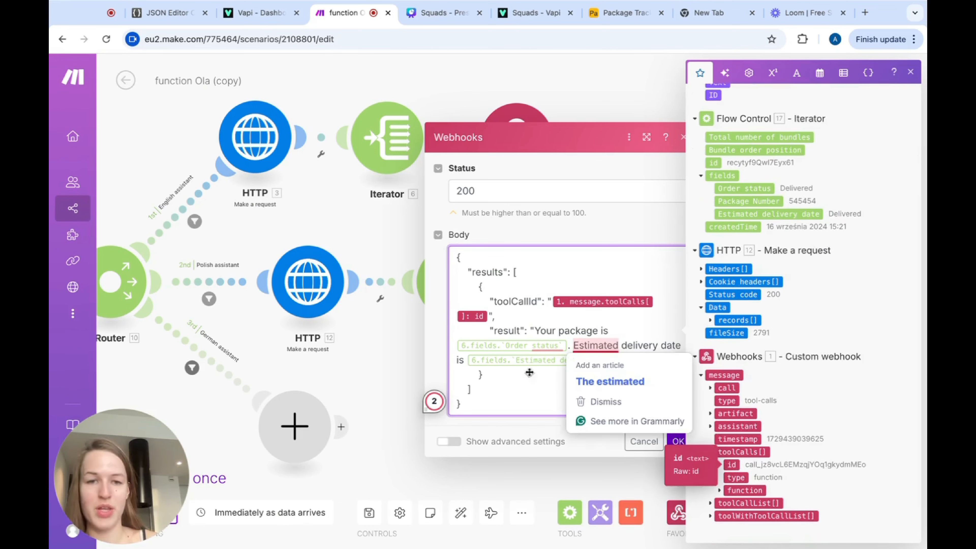
Replace the result sentence in the Polish response body with TextCortex AI's Text output and save the module.
left_click(633, 314)
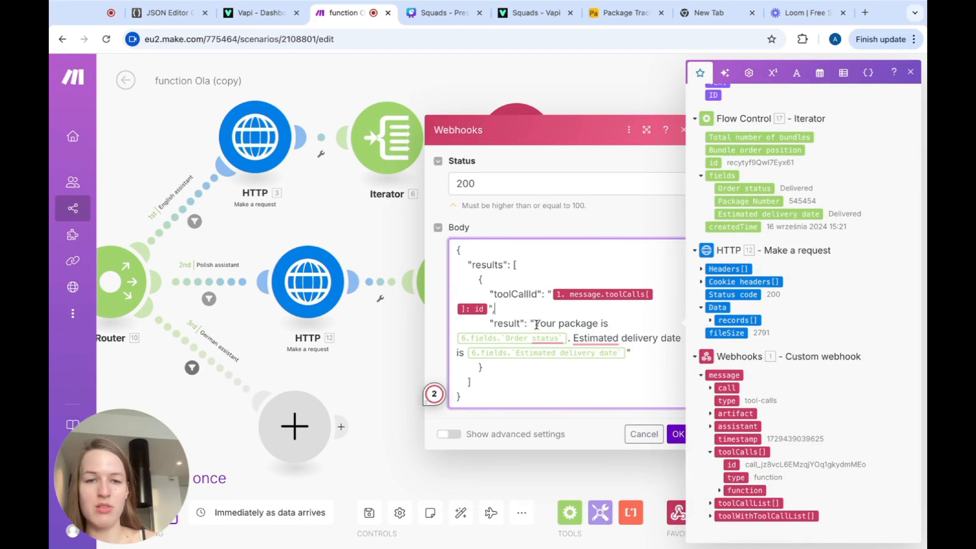
left_click_drag(536, 325, 626, 355)
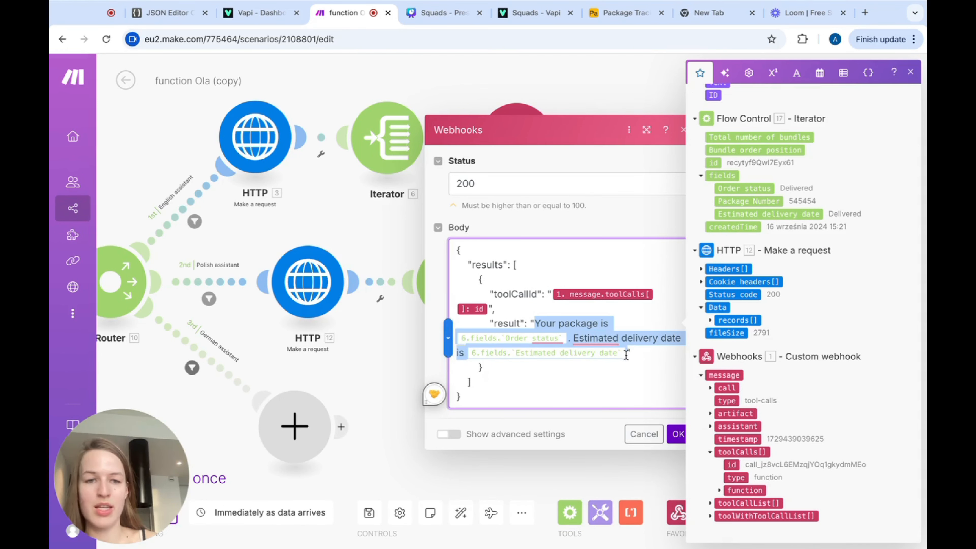
key("BackSpace")
scroll(742, 222, "up", 4)
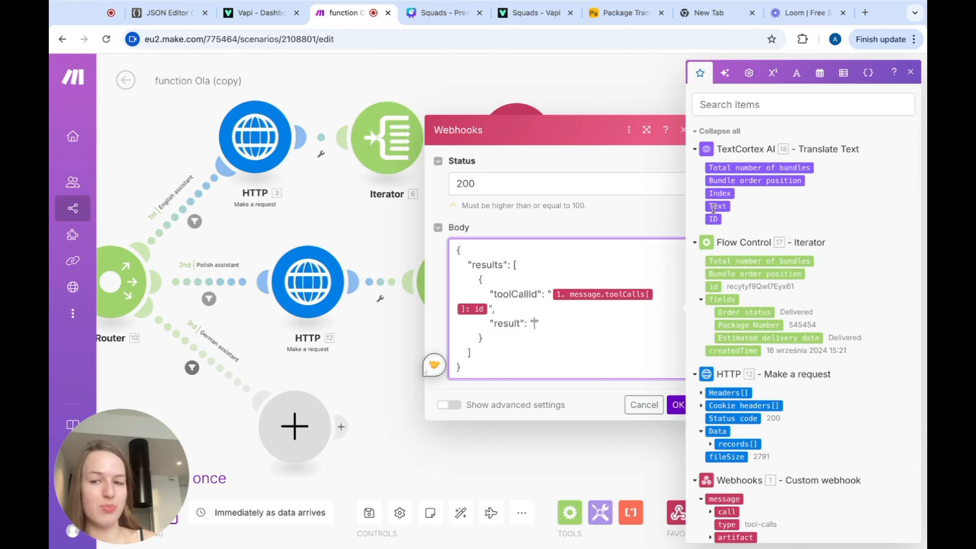
left_click(716, 208)
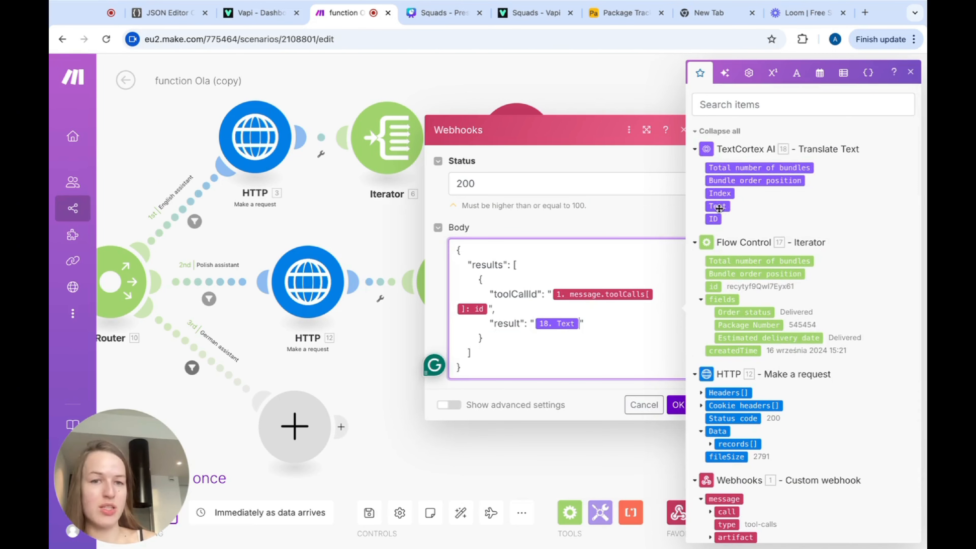
left_click(680, 404)
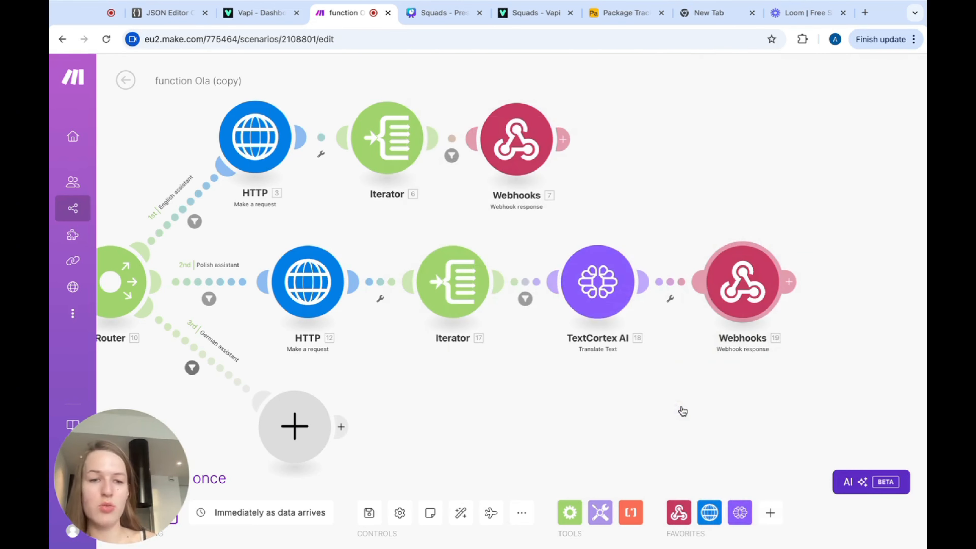
Check the TextCortex AI module's translation settings and save the scenario.
left_click(591, 291)
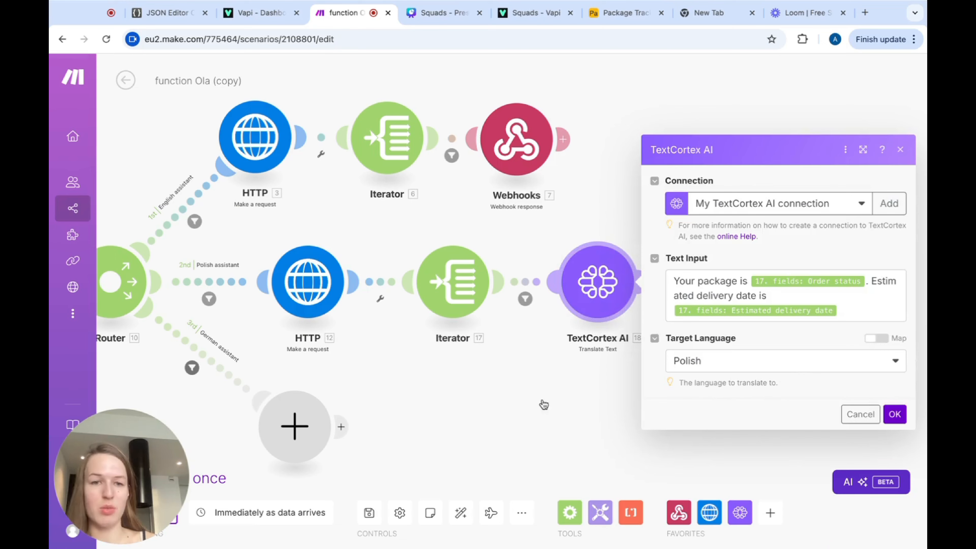
left_click(554, 402)
scroll(726, 346, "left", 1)
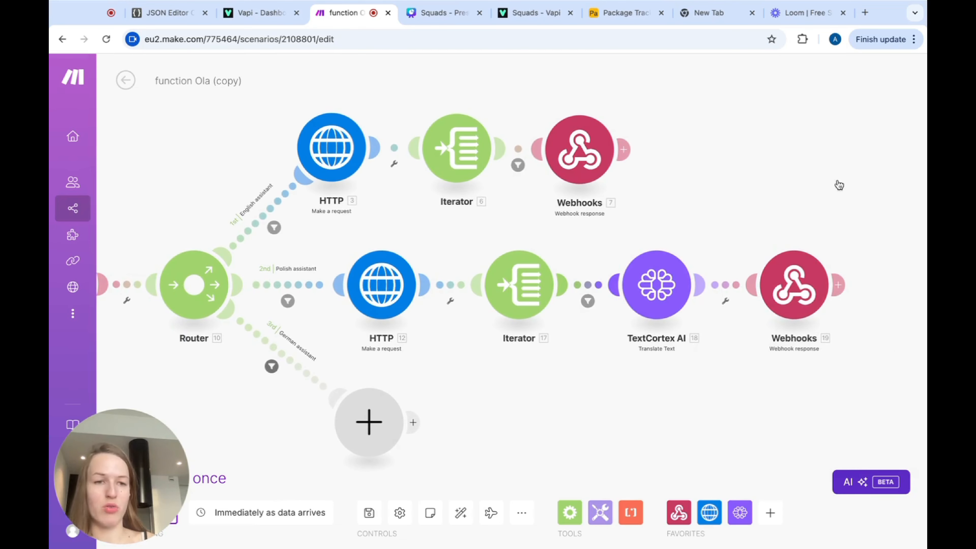
scroll(762, 266, "left", 2)
scroll(762, 265, "left", 2)
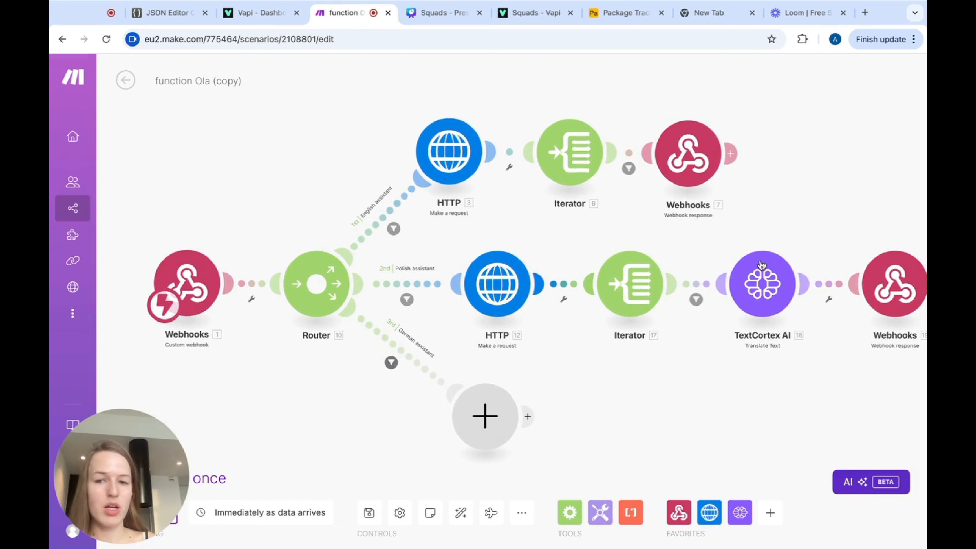
left_click(370, 513)
scroll(551, 471, "right", 1)
scroll(550, 471, "left", 1)
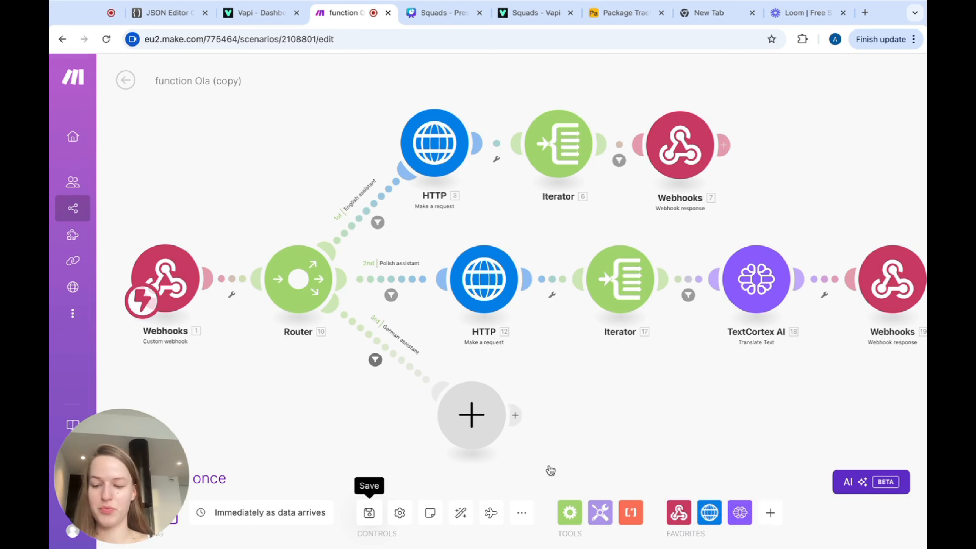
scroll(721, 381, "down", 2)
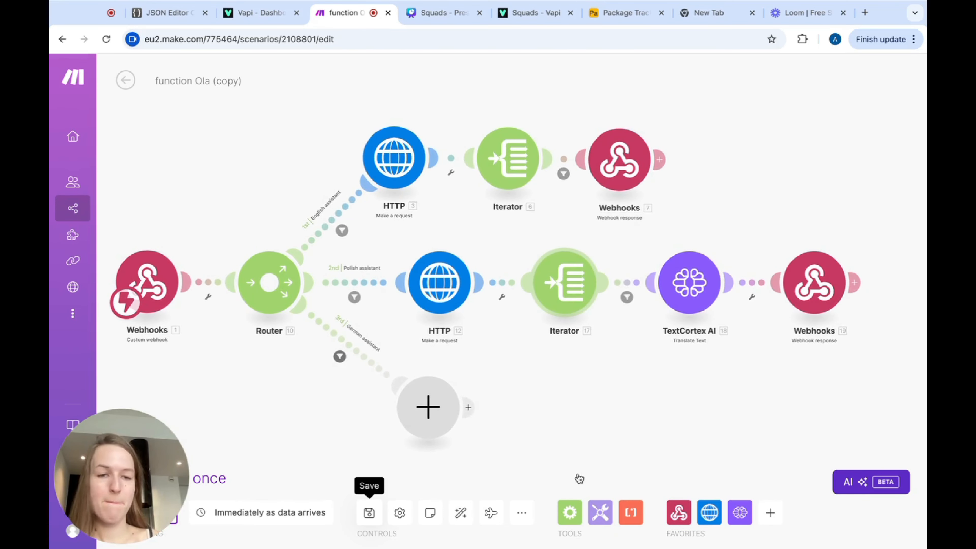